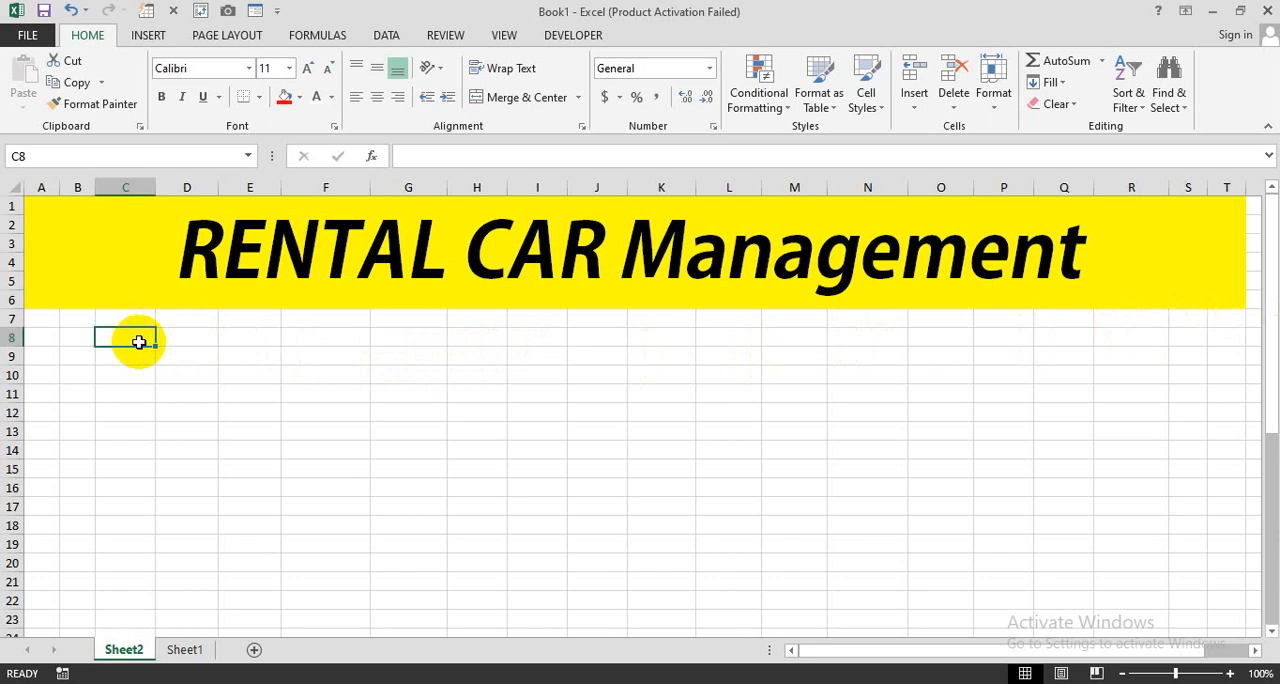
- Enter the column headers "Car' No" in cell C8 and "Customer" in D8 beneath the RENTAL CAR Management title
click(123, 372)
click(124, 337)
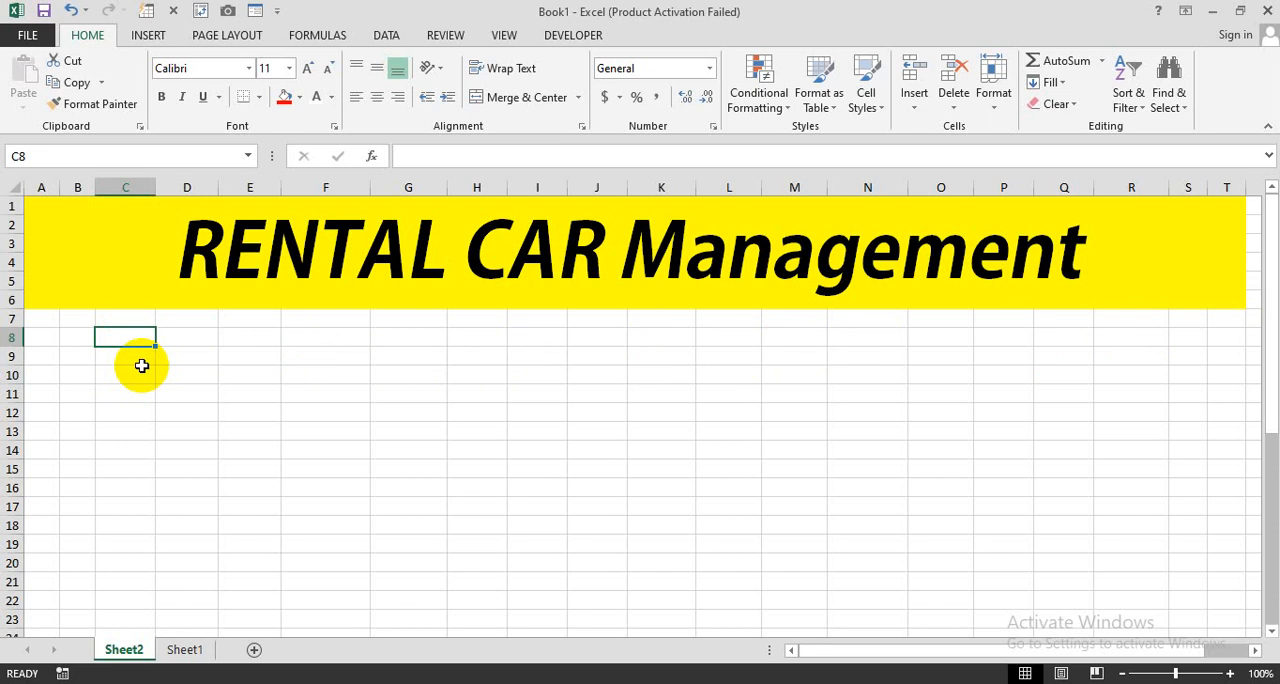
text(Car)
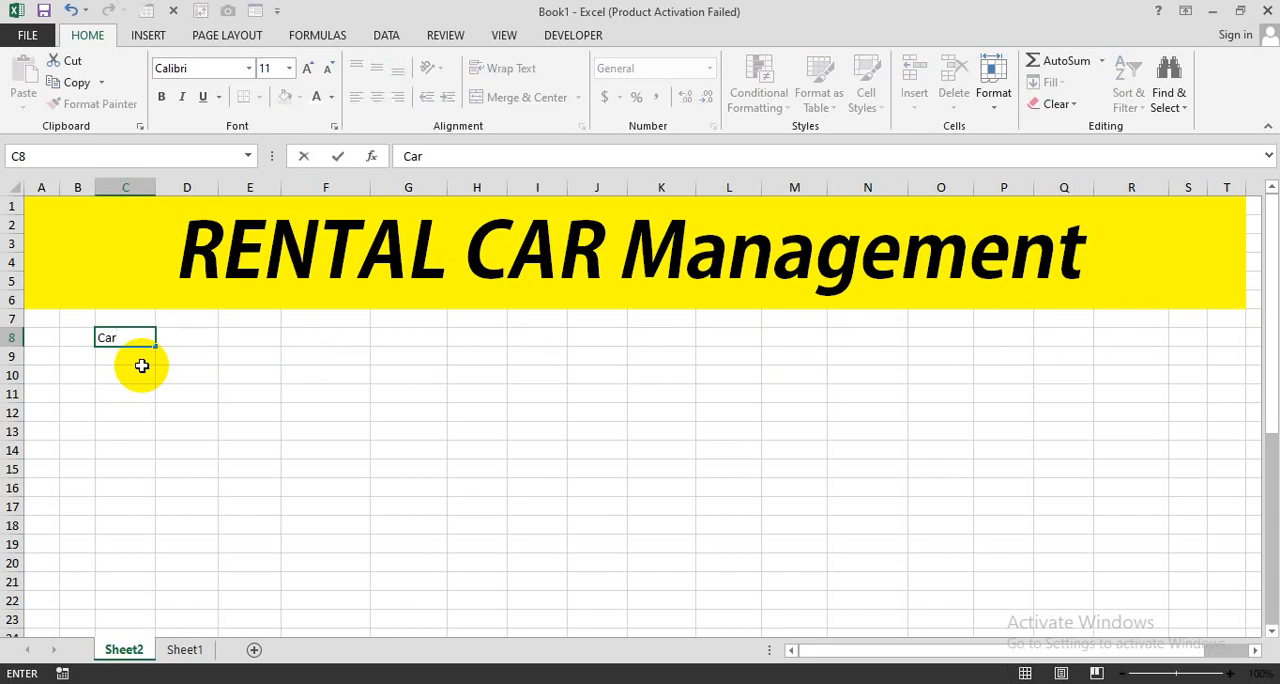
text(' No)
key(Tab)
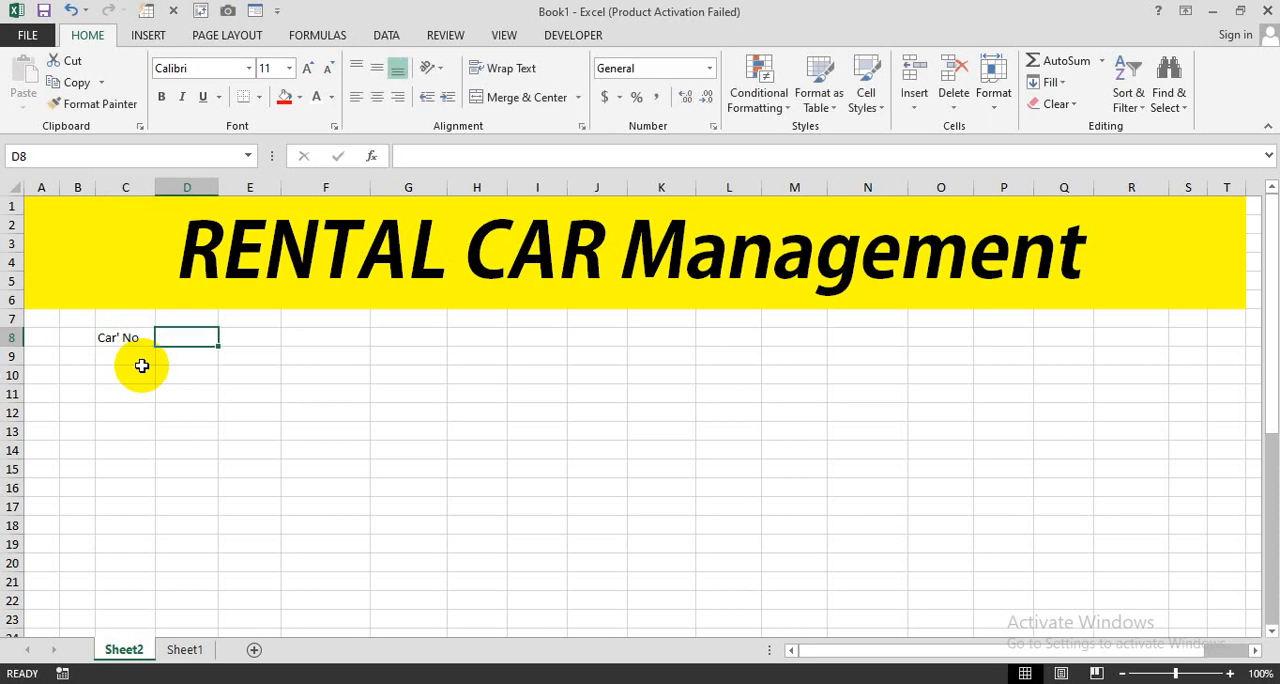
text(Cus)
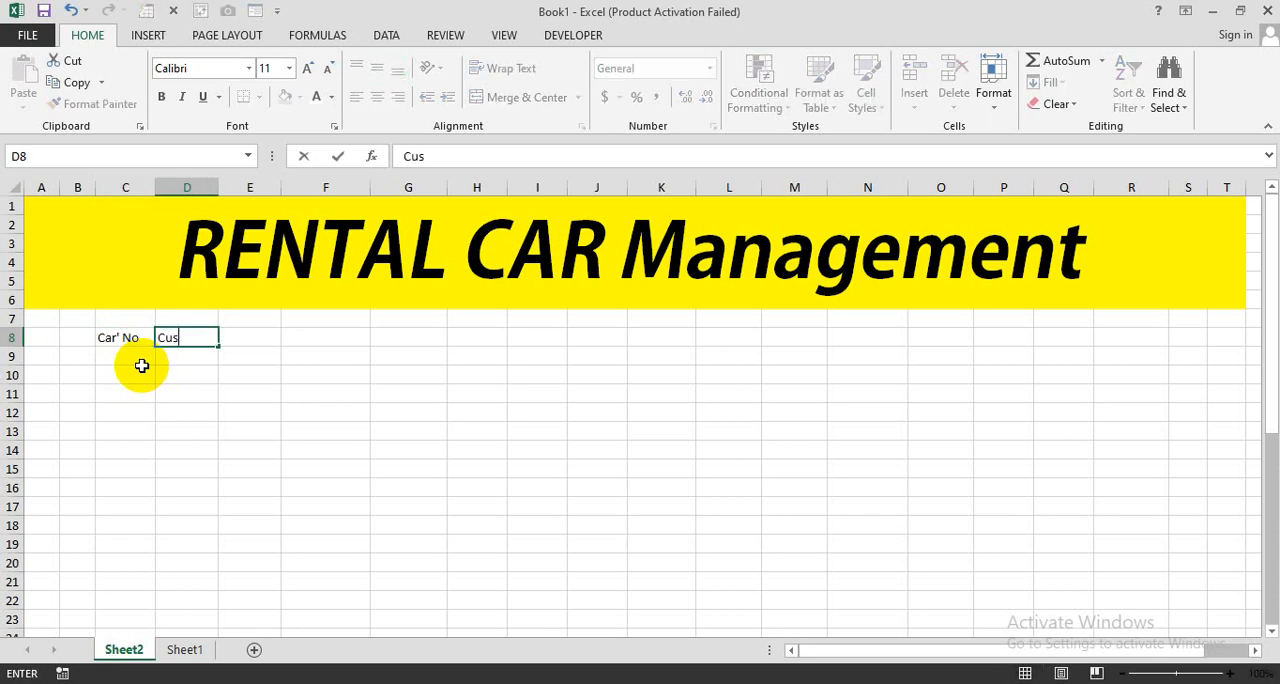
text(tomer)
key(Tab)
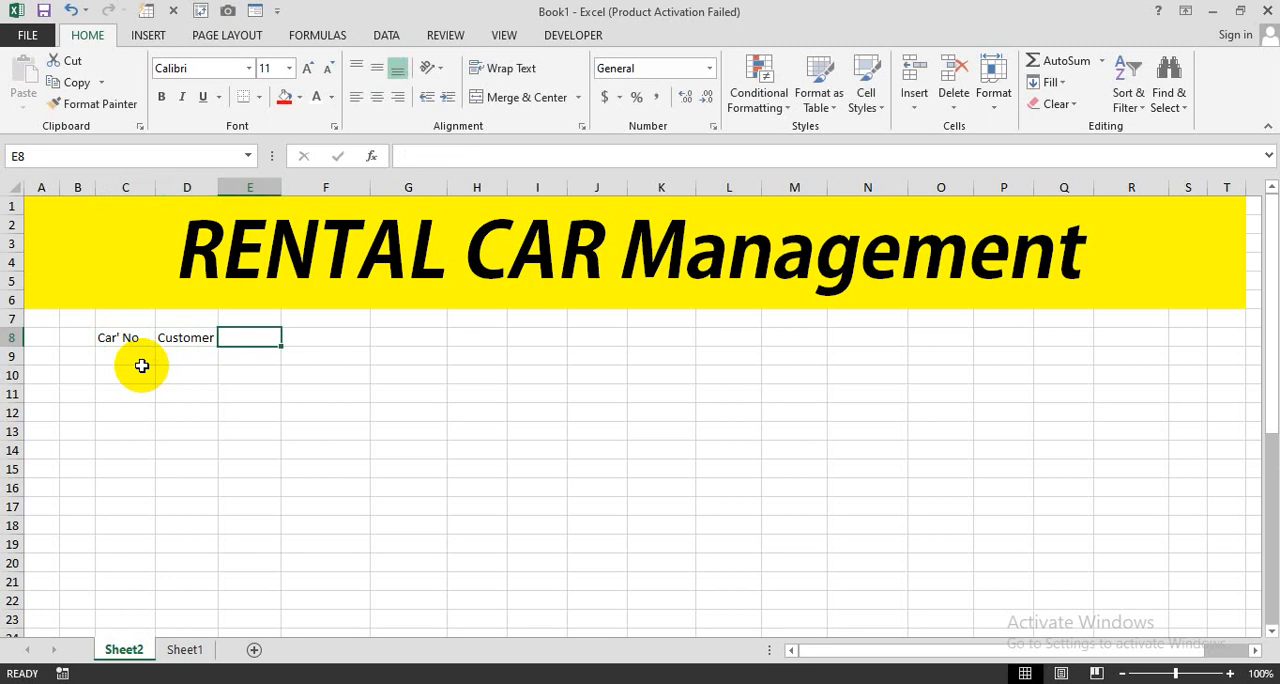
- Add the headers "Car Name" in E8 and "CNIC" in F8
text(Car Nam)
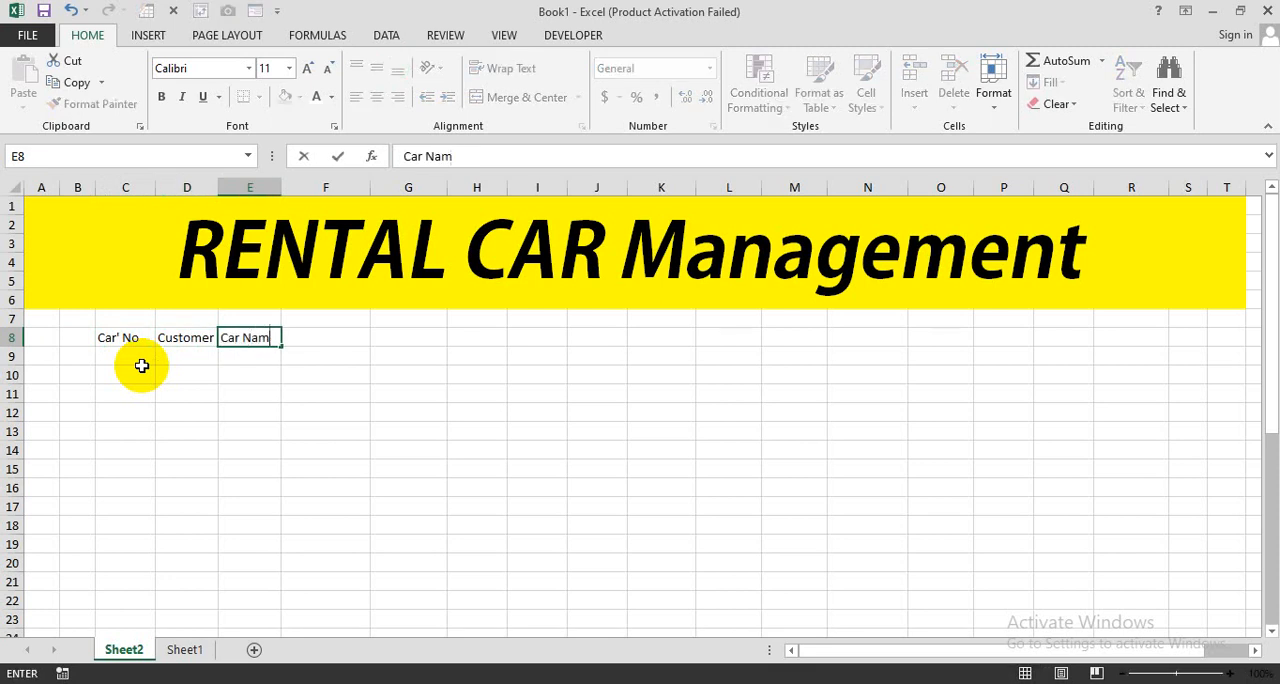
text(e)
key(Tab)
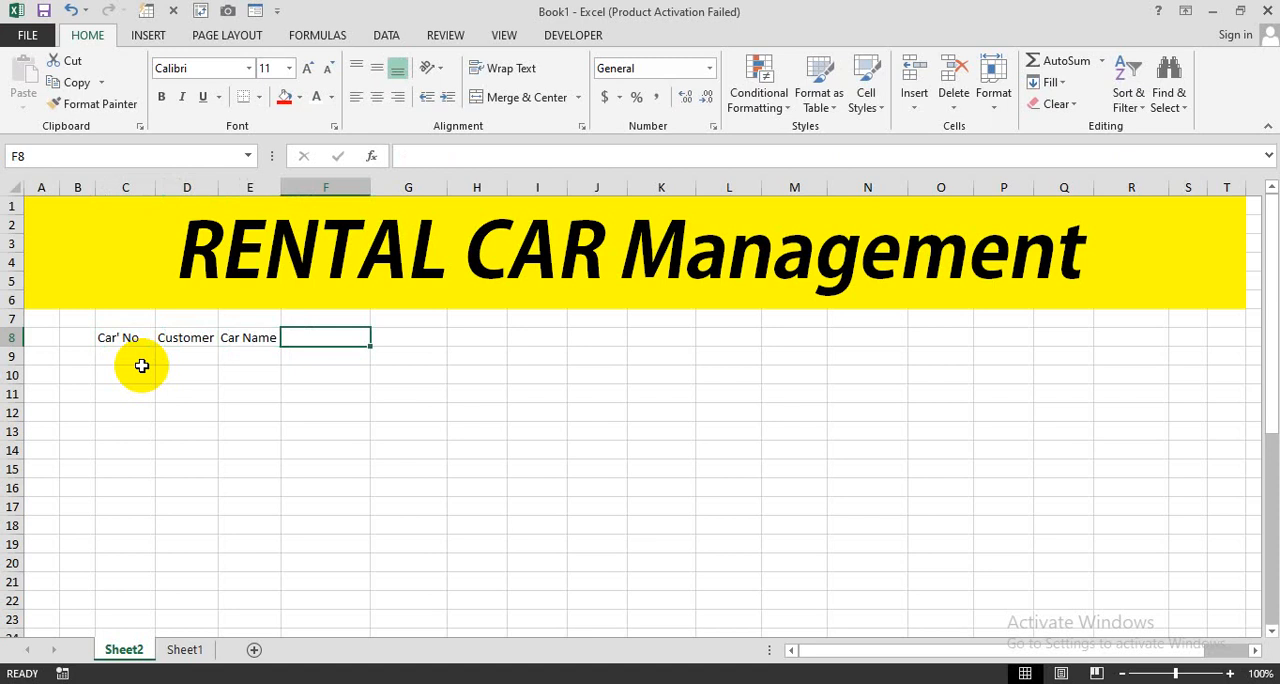
text(CNI)
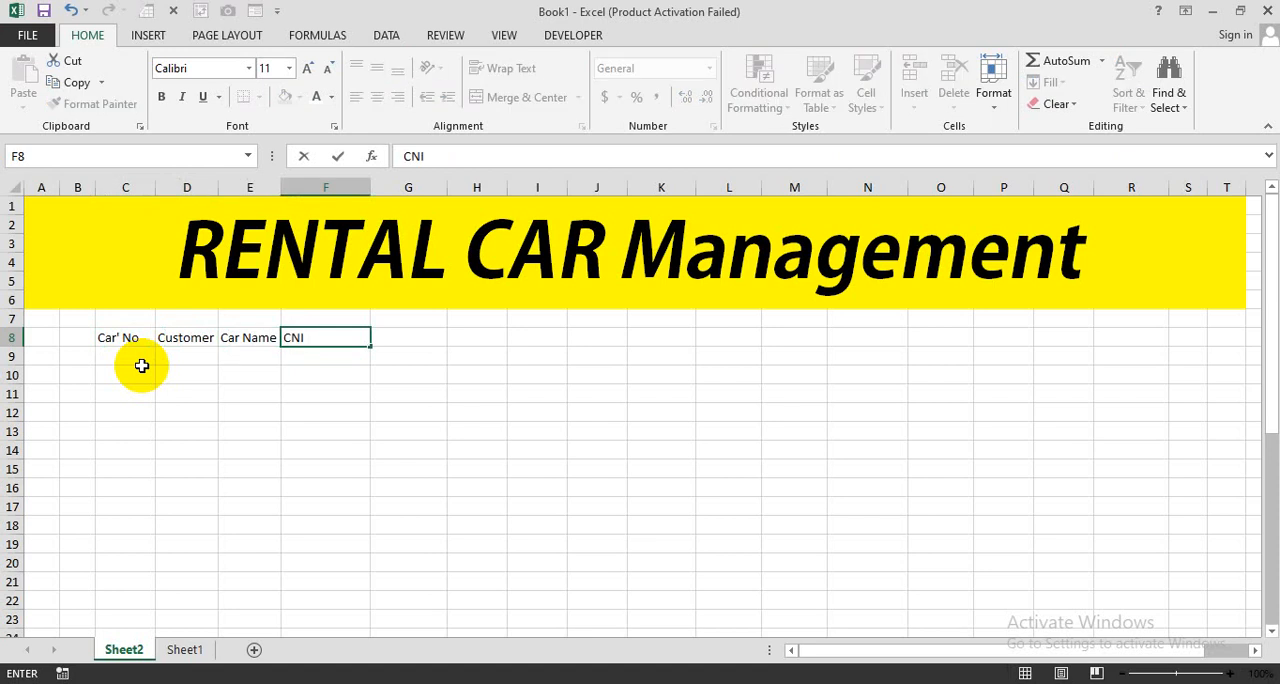
text(C)
key(Tab)
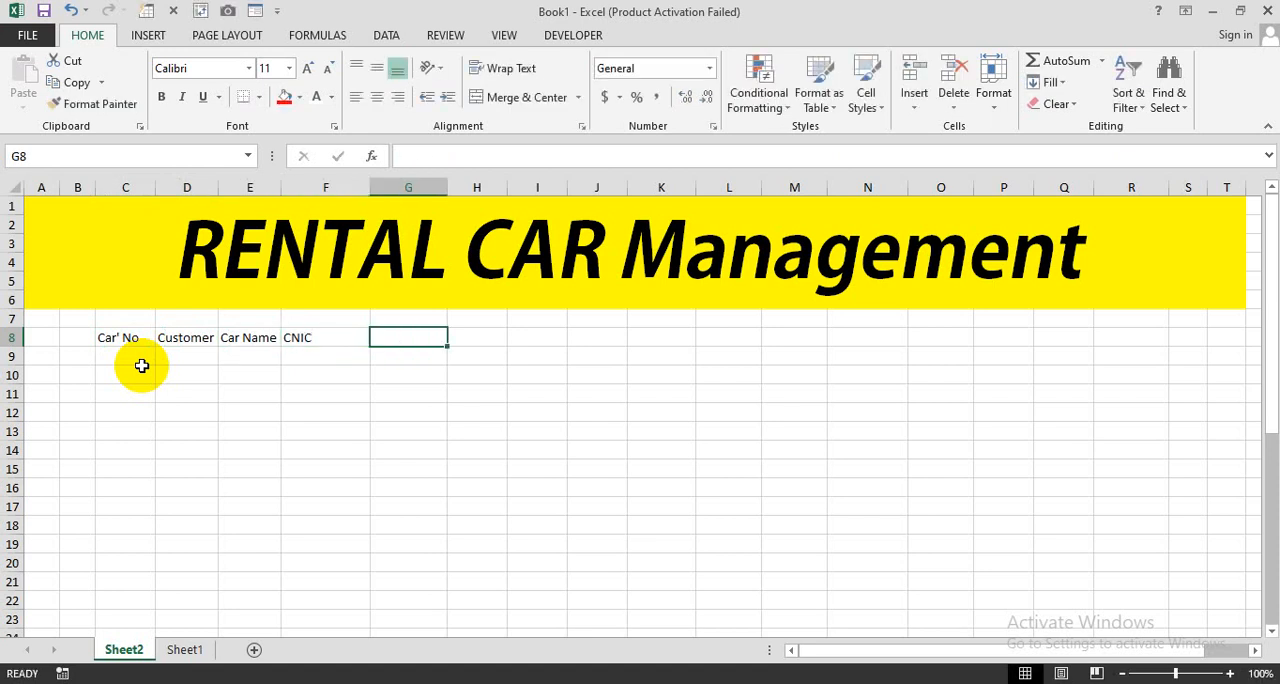
- Continue the header row with "Contact" in G8, "Time" in H8 and "Issue" in I8
text(Contact)
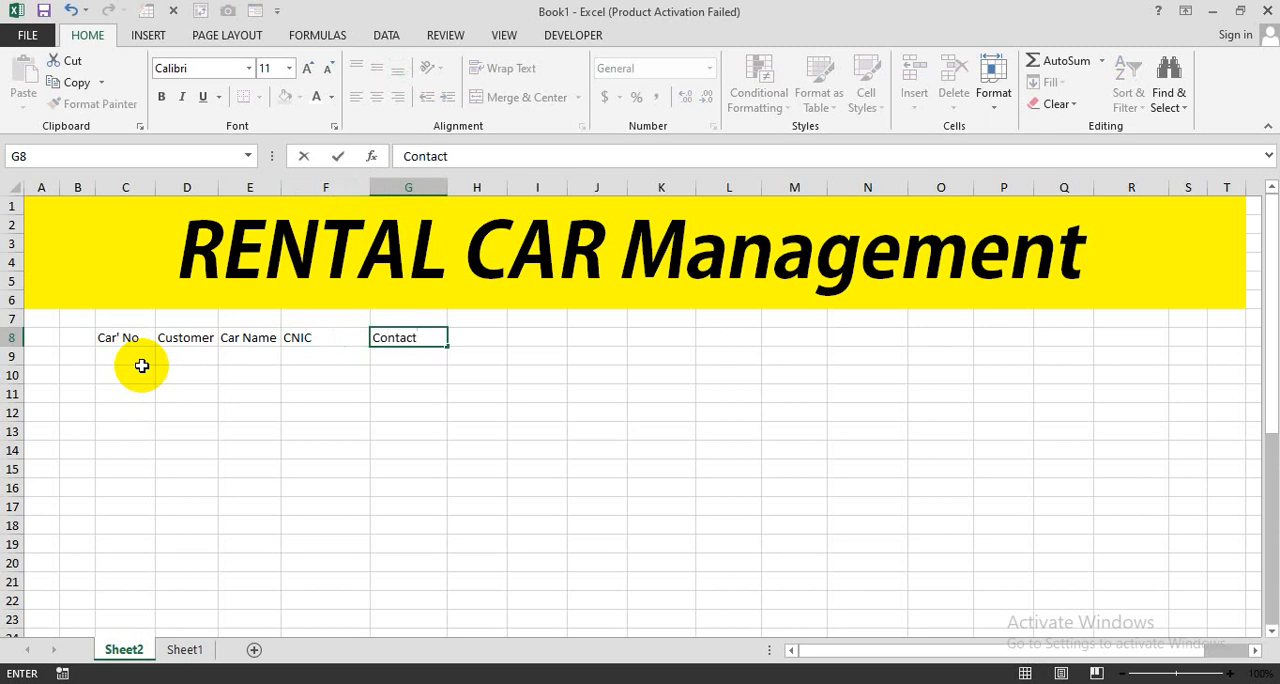
key(Tab)
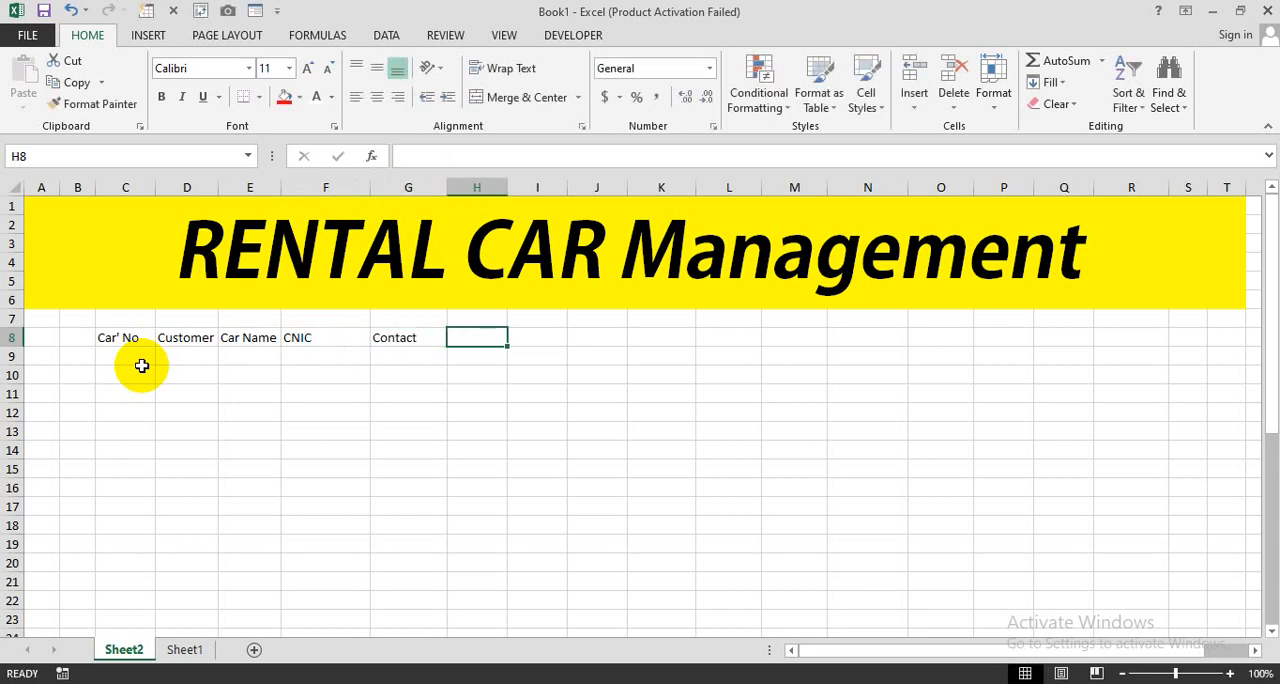
text(Time)
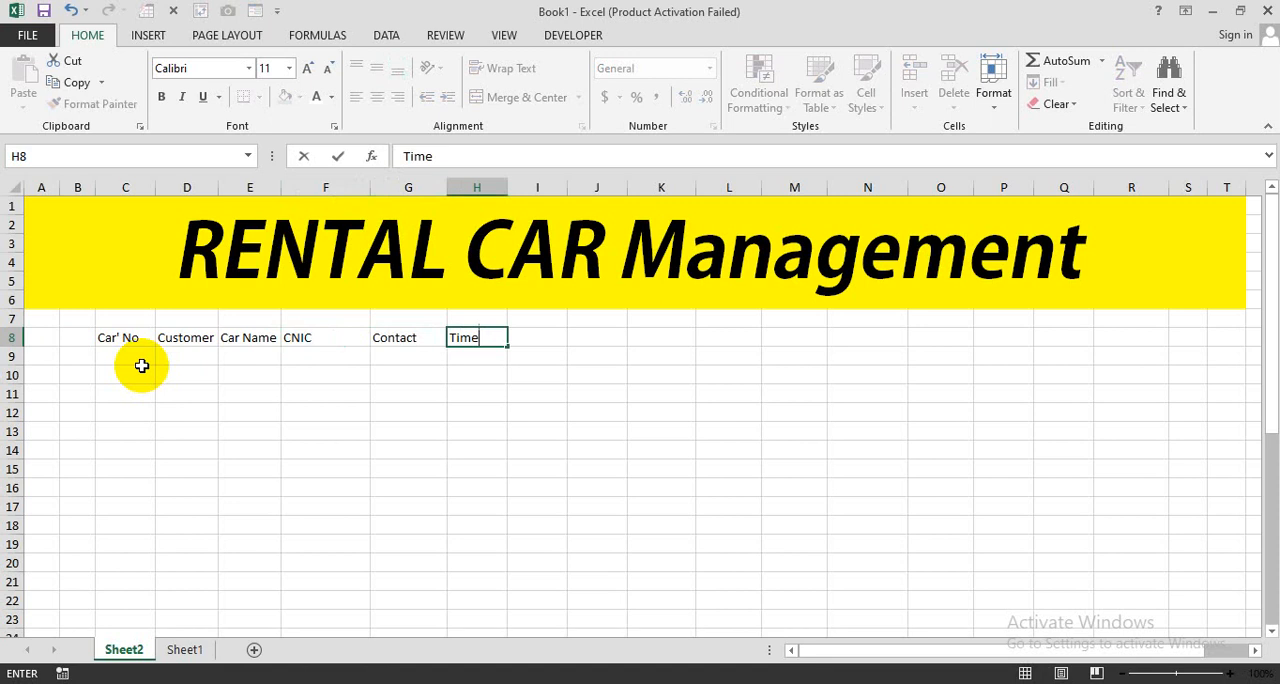
key(Tab)
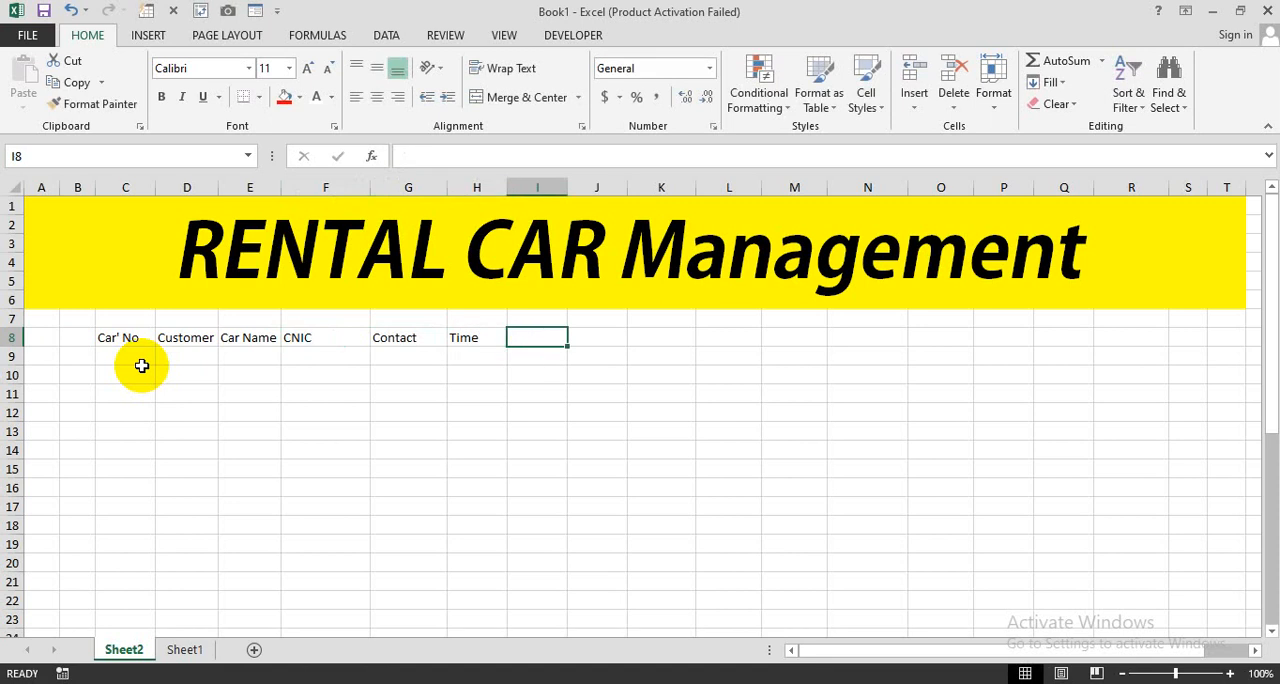
text(Issue)
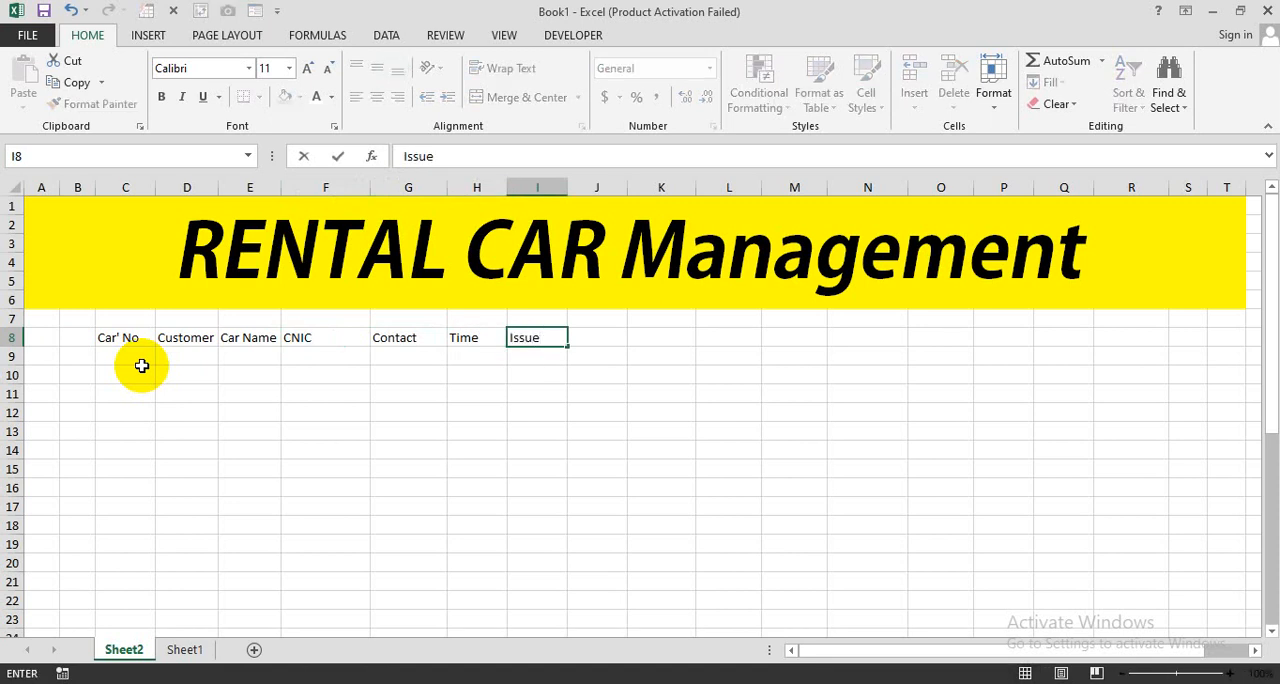
key(Tab)
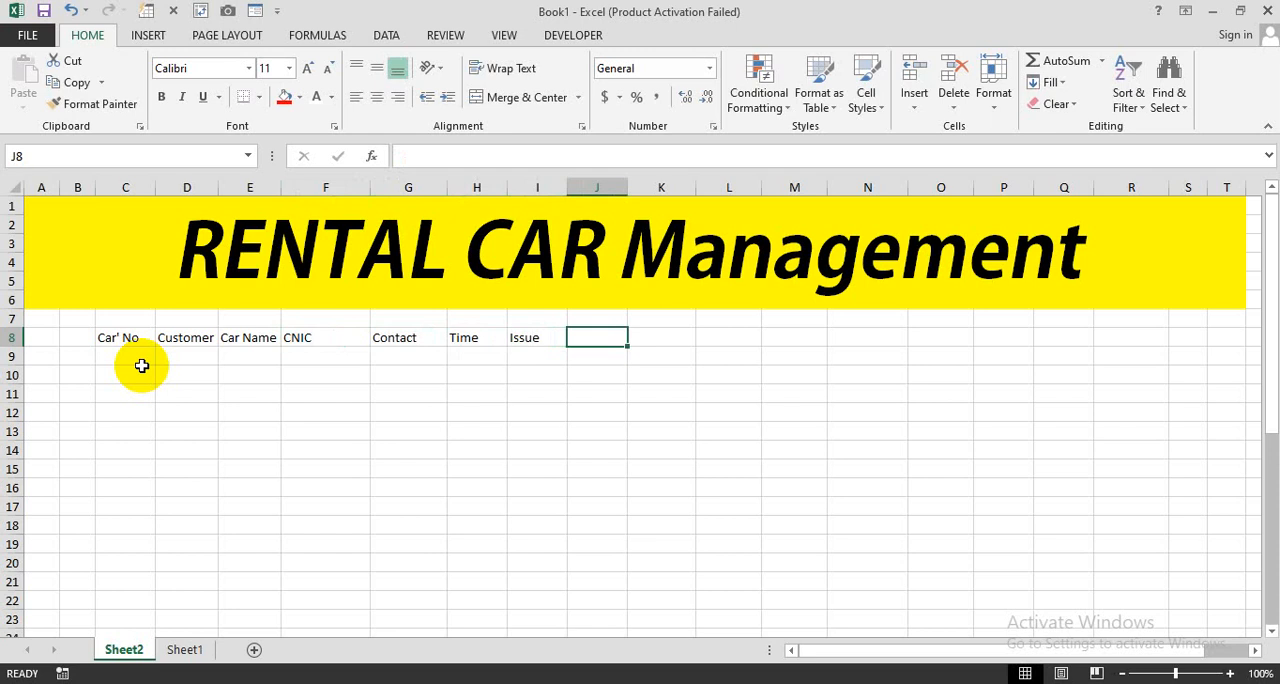
- Add the headers "Return" in J8 and "No of Day" in K8
text(Retur)
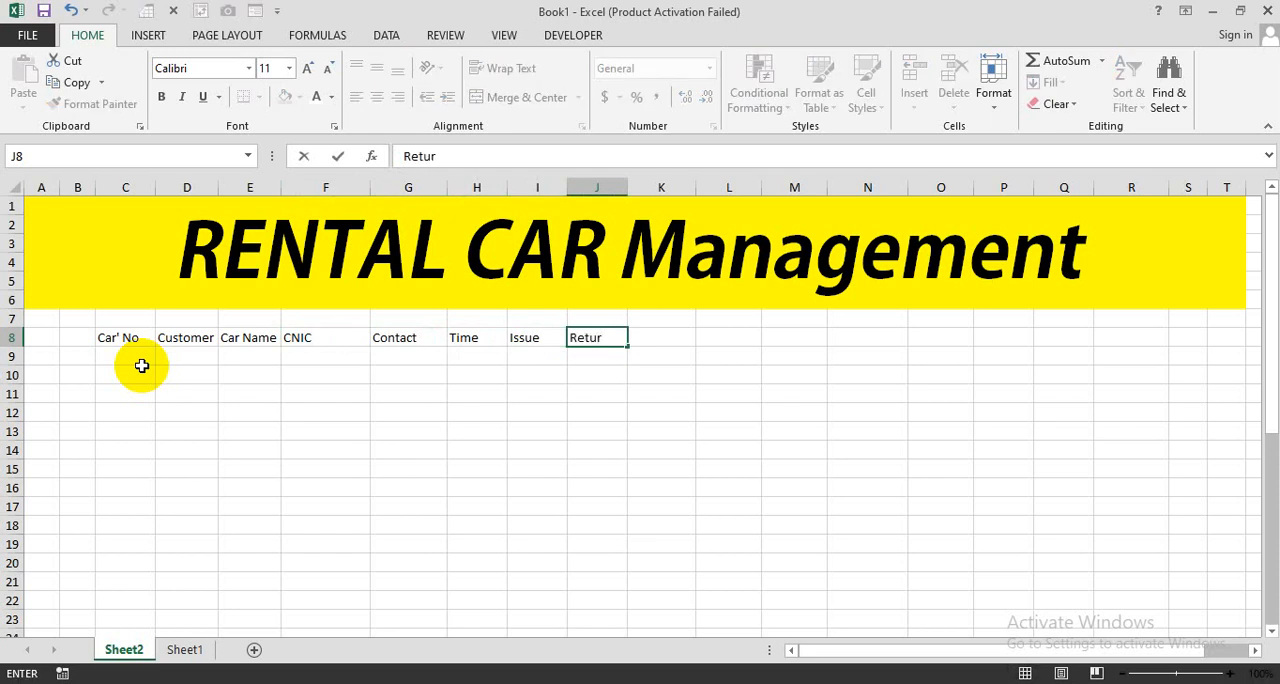
text(n)
key(Tab)
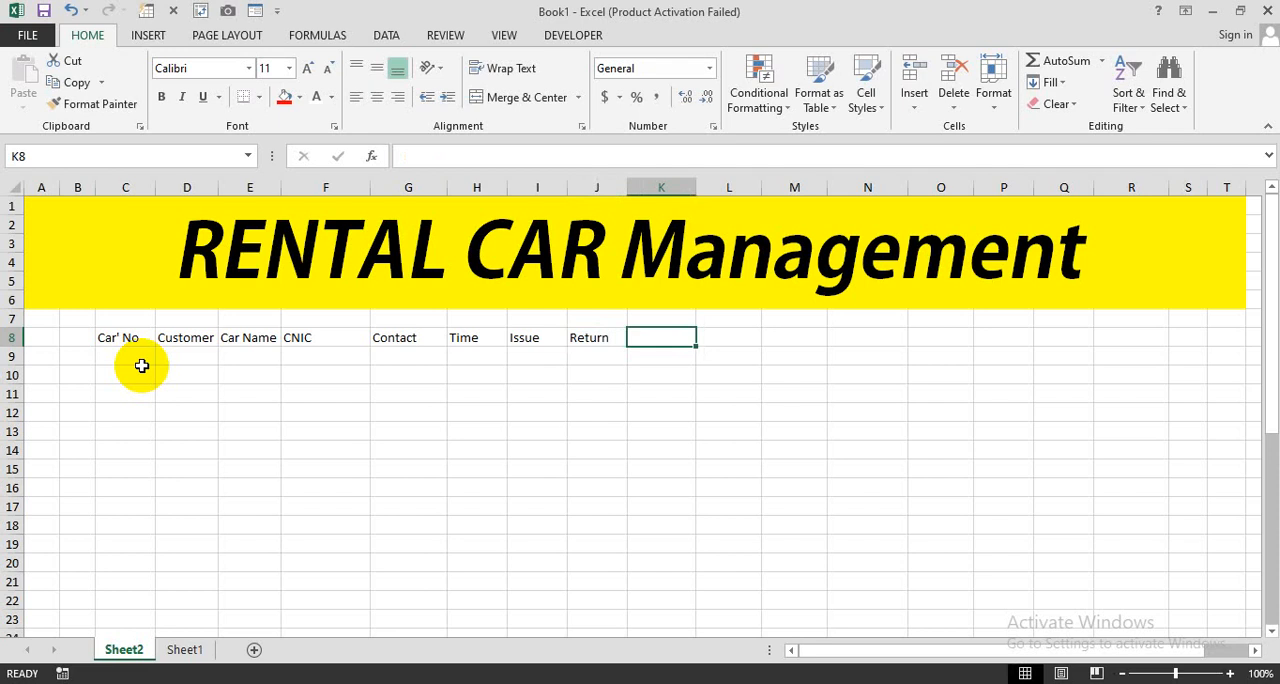
text(No o)
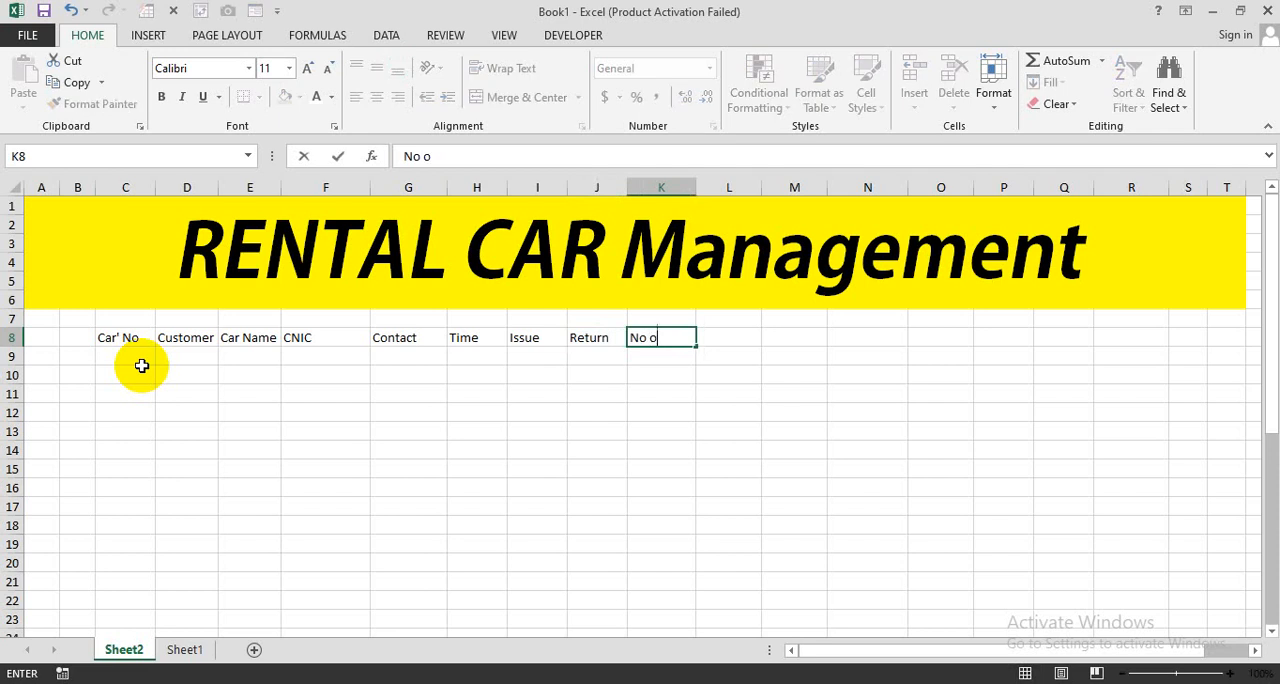
text(f Day)
key(Tab)
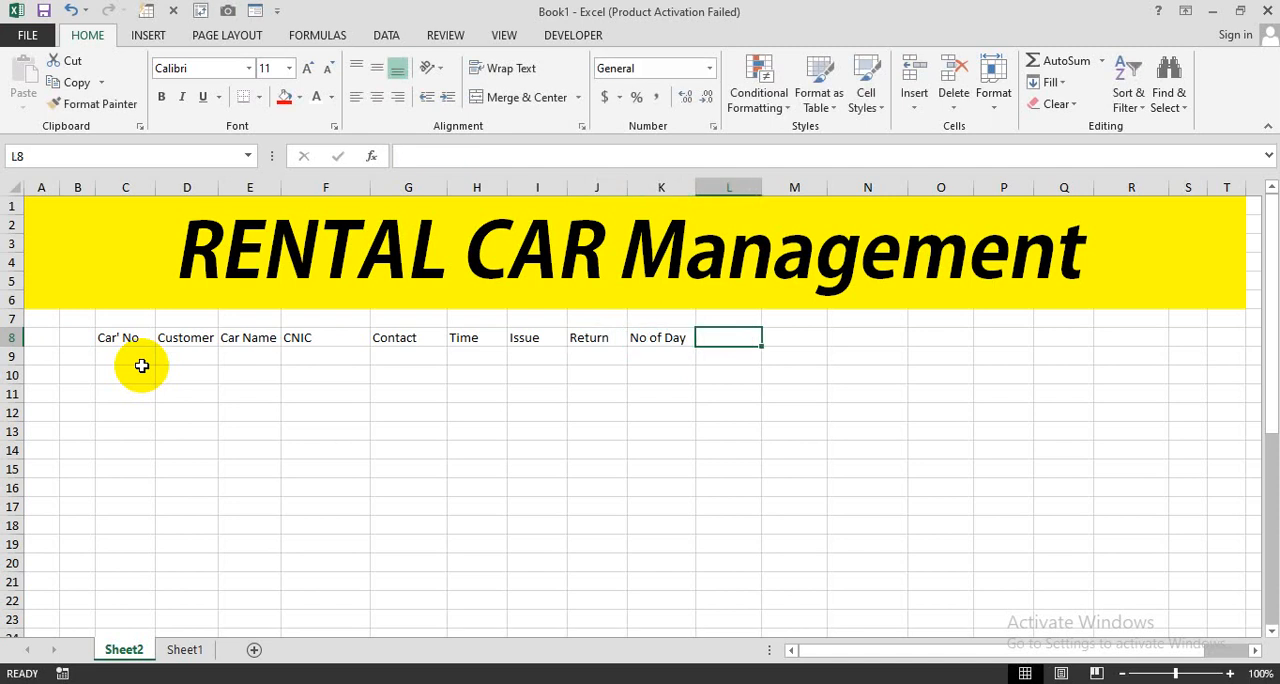
- Add the headers "Extra Days" in L8 and "Total Days" in M8
text(Extra)
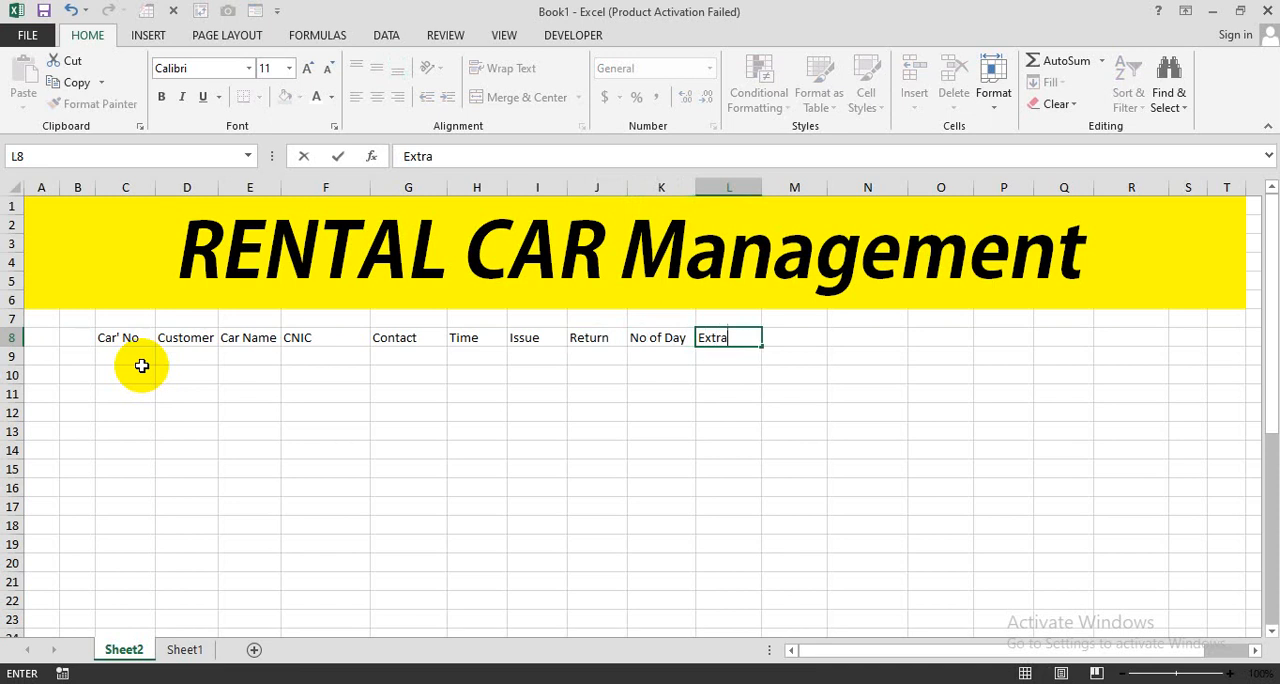
text( Days)
key(Tab)
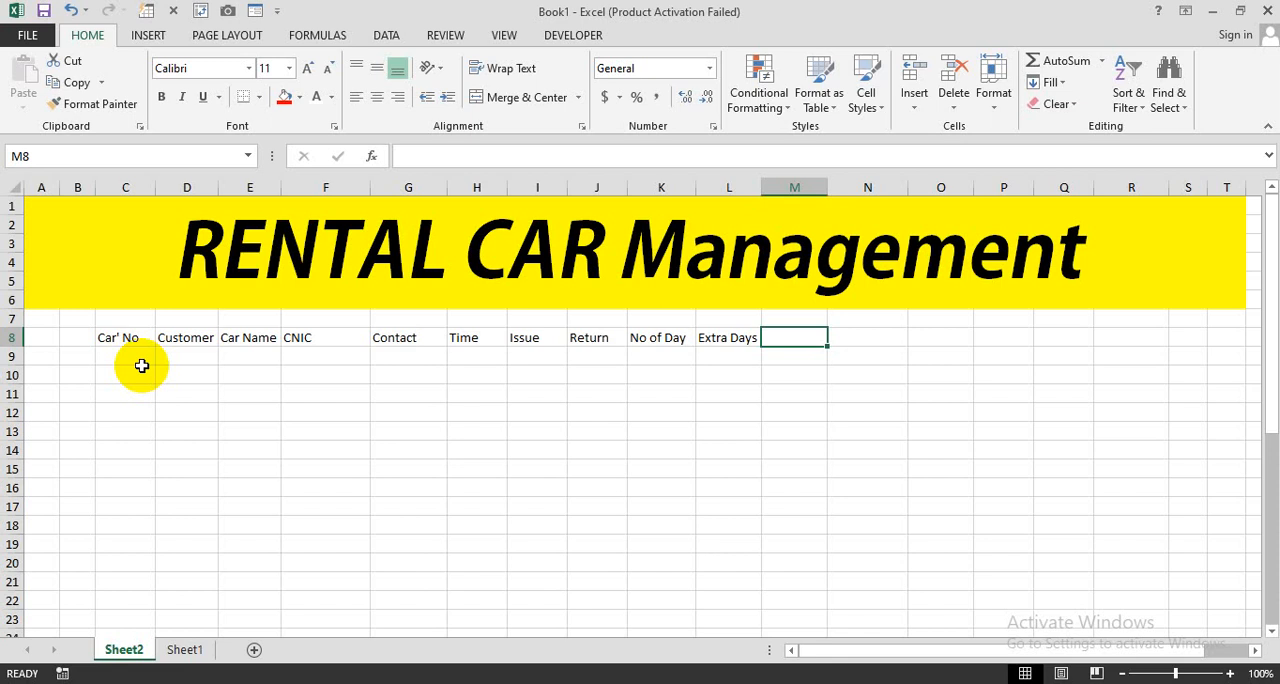
text(Total D)
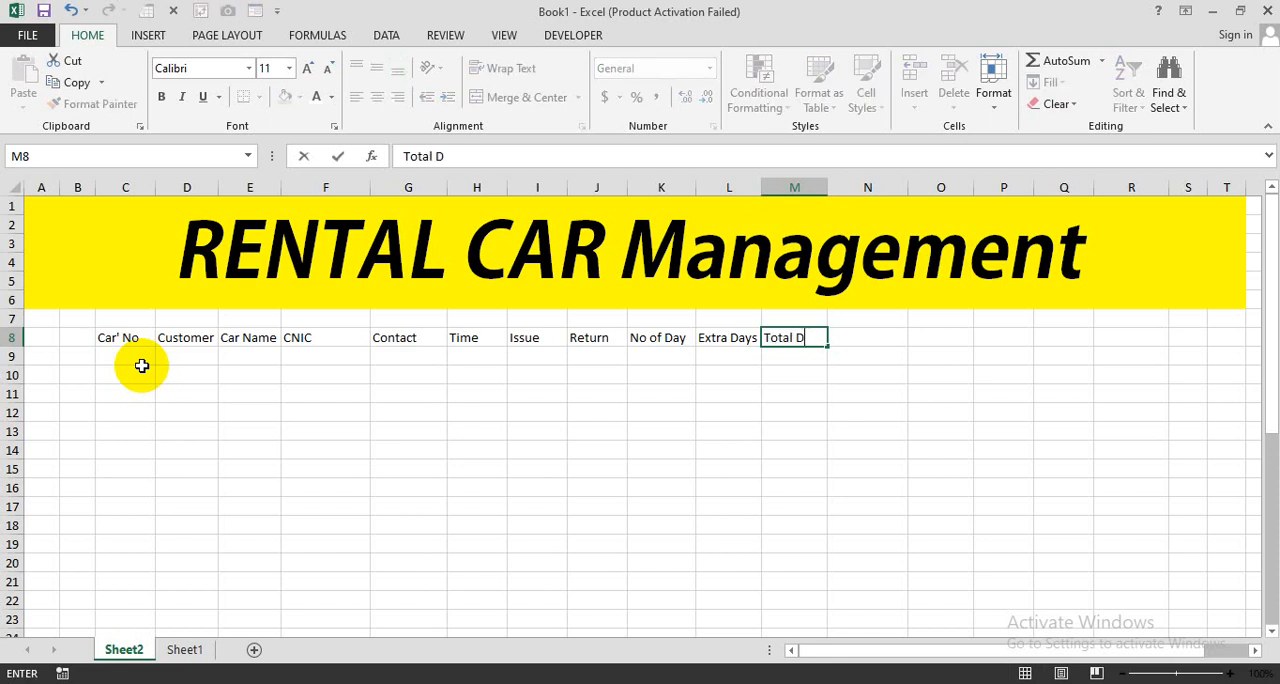
text(ays)
key(Tab)
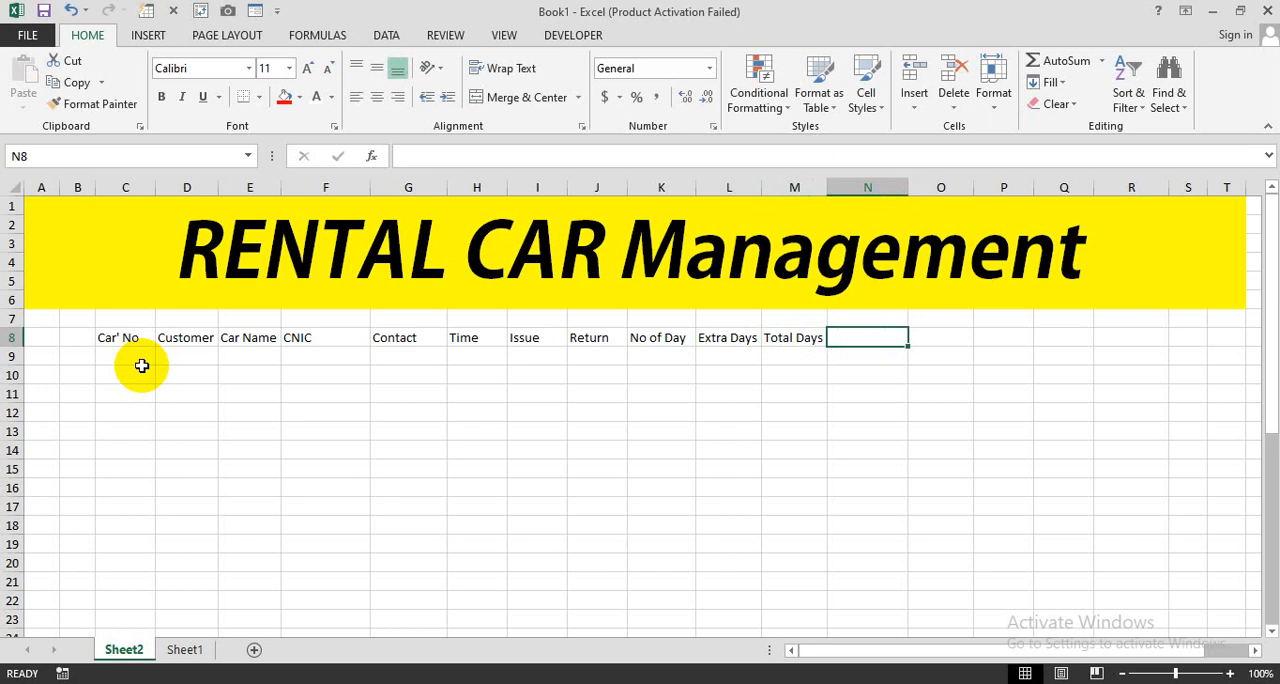
- Add the headers "Rent Per Day" in N8 and "Total Rent" in O8
text(Rent)
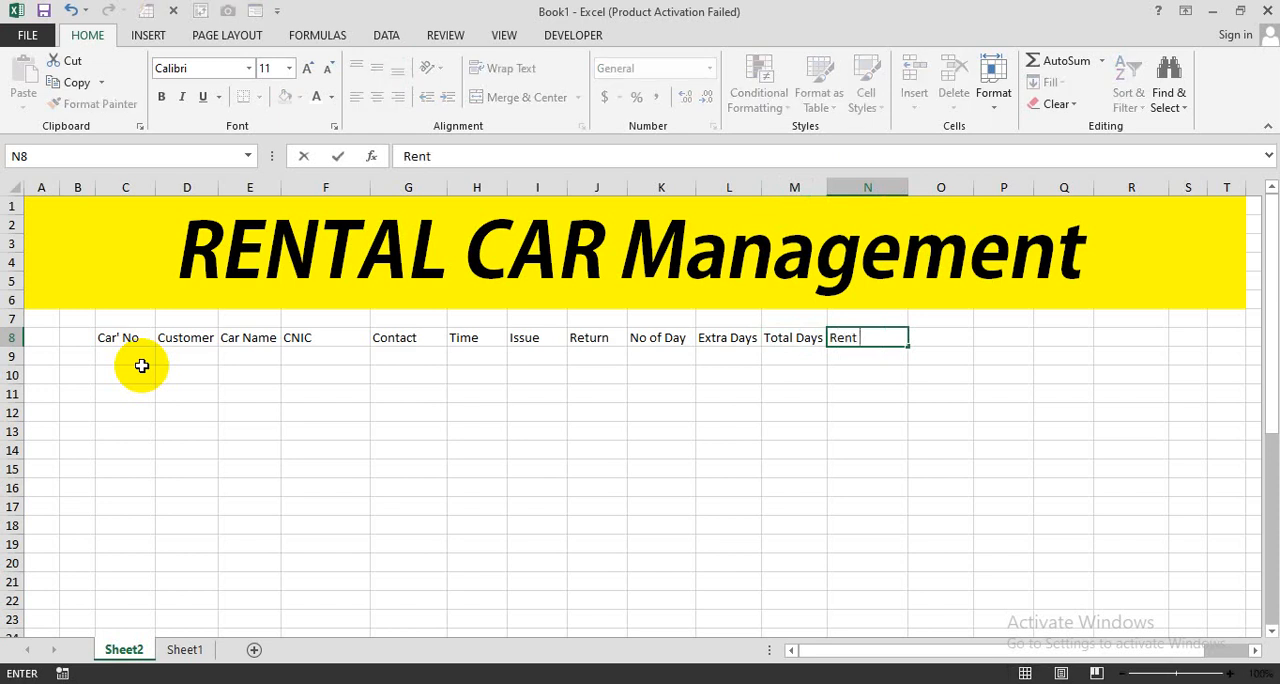
text( Per Day)
key(Tab)
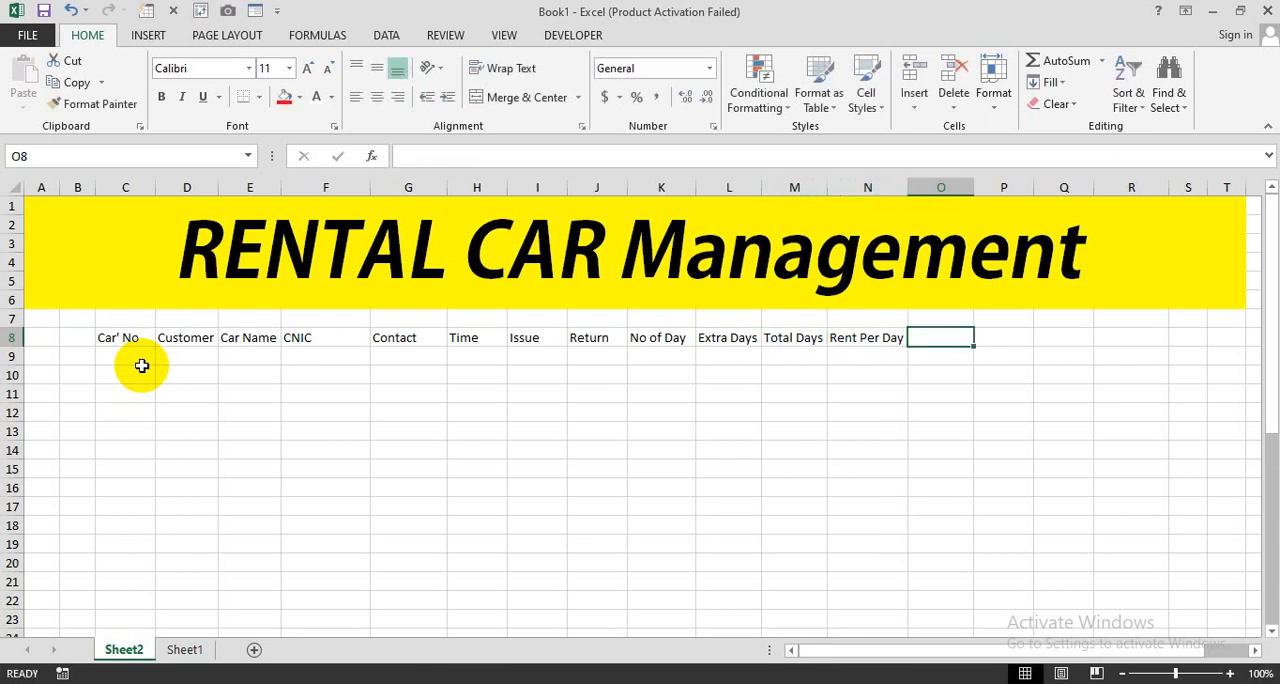
text(Total)
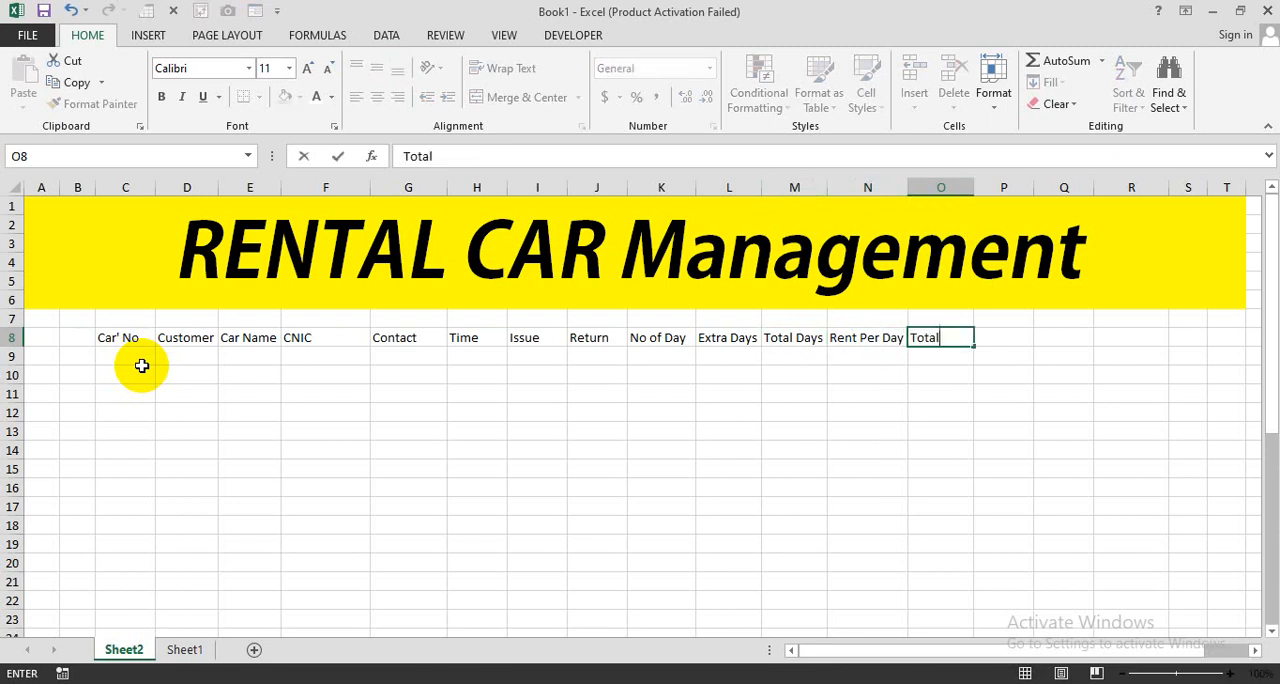
text( Rent)
key(Tab)
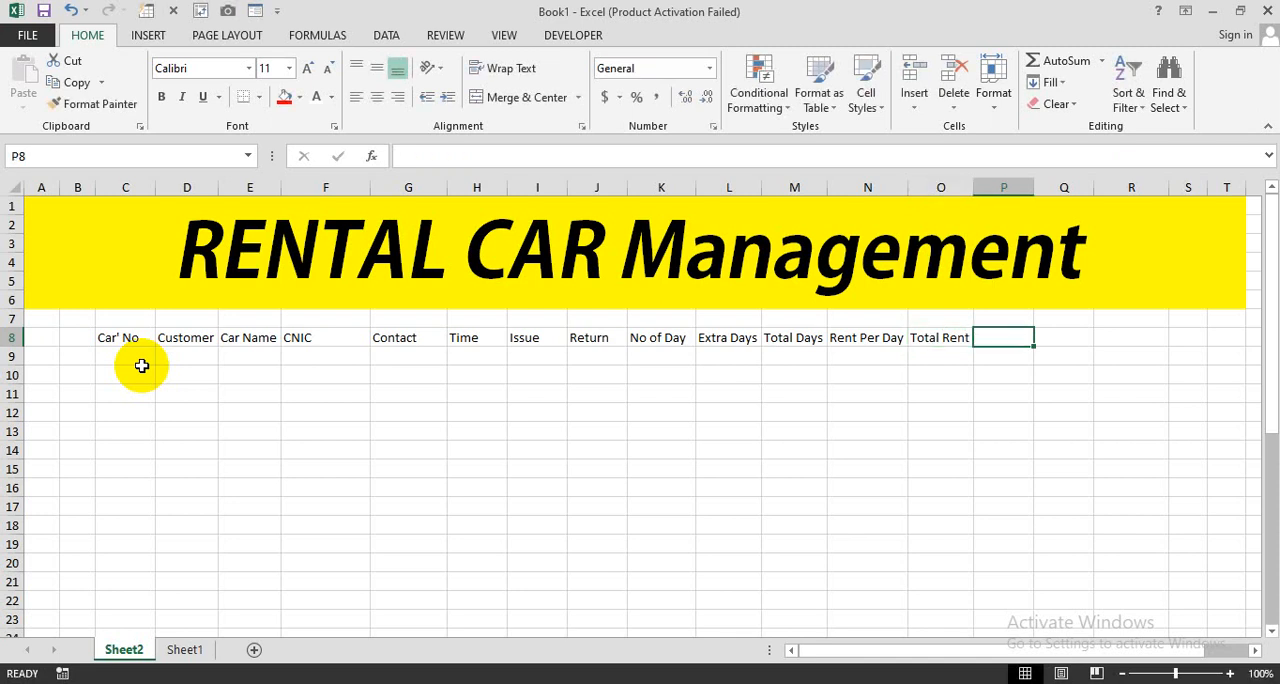
- Complete the header row with "Advance" in P8, "Status" in Q8 and "Return Back" in R8
text(Advance)
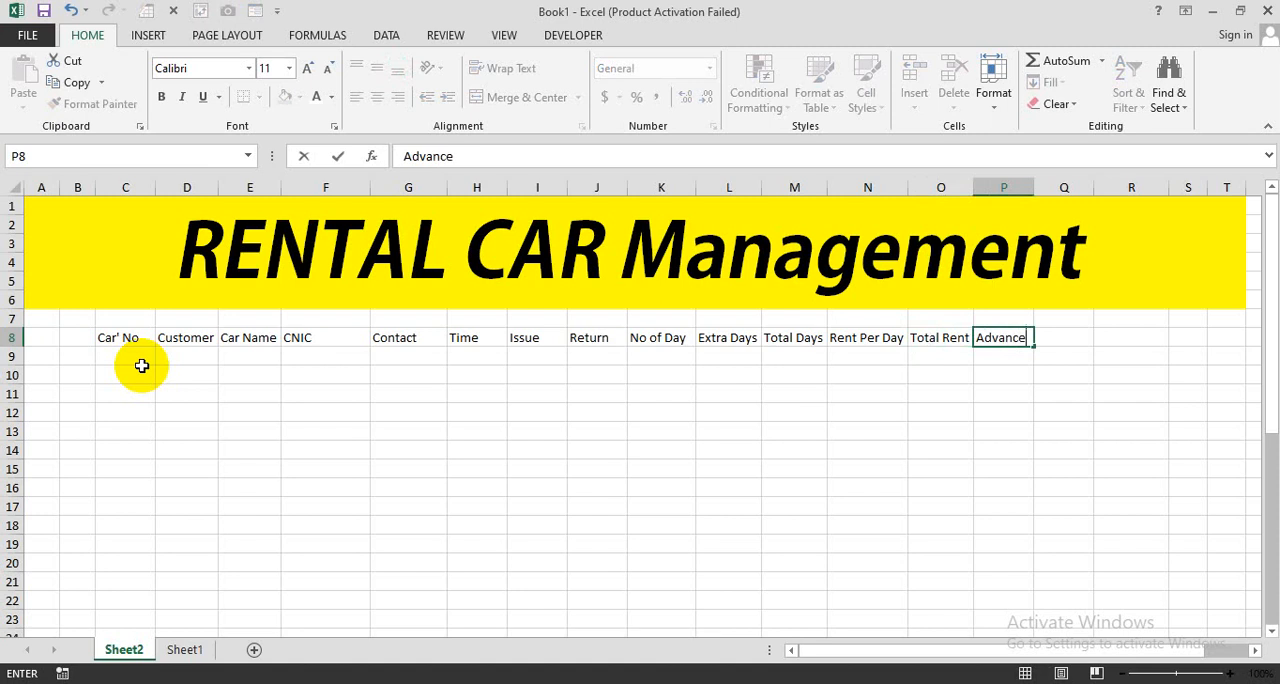
key(Tab)
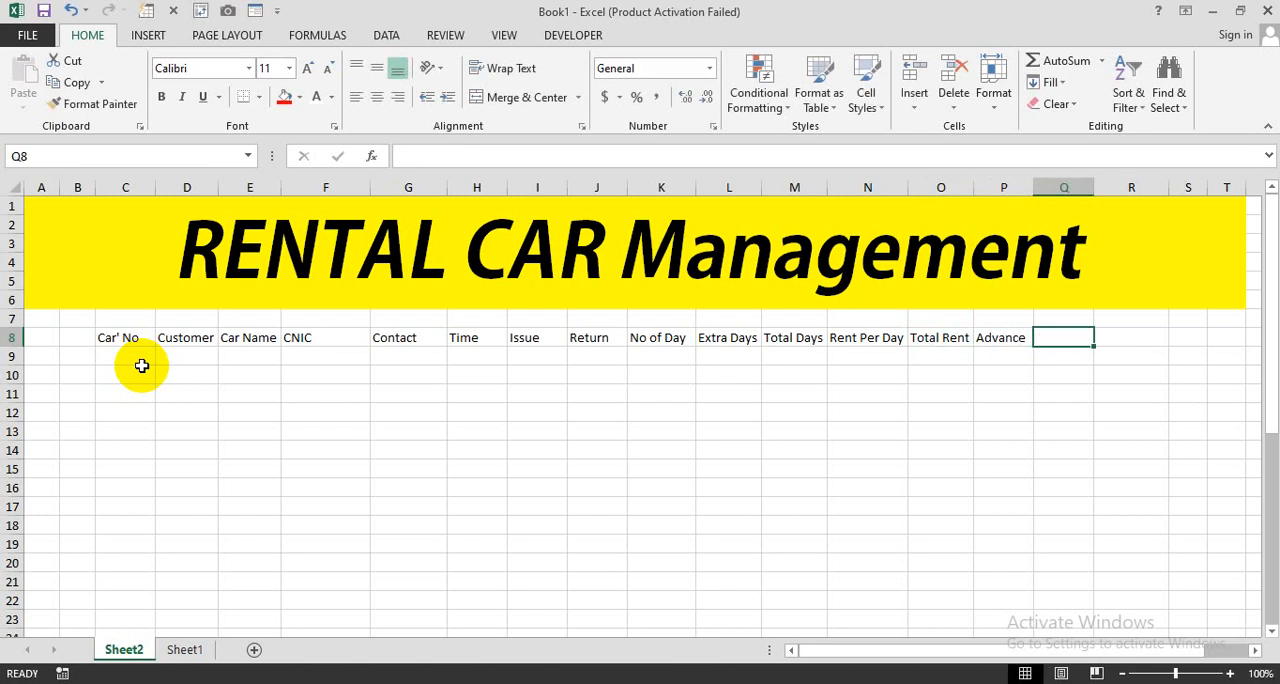
text(Status)
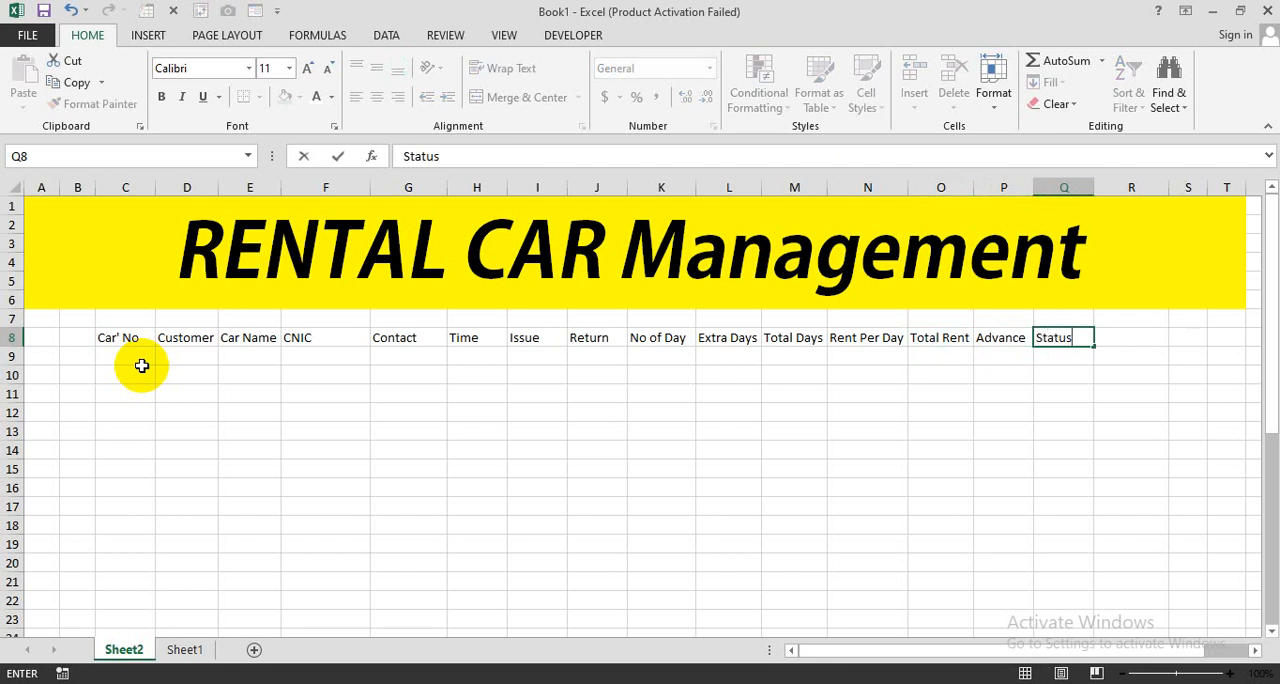
key(Tab)
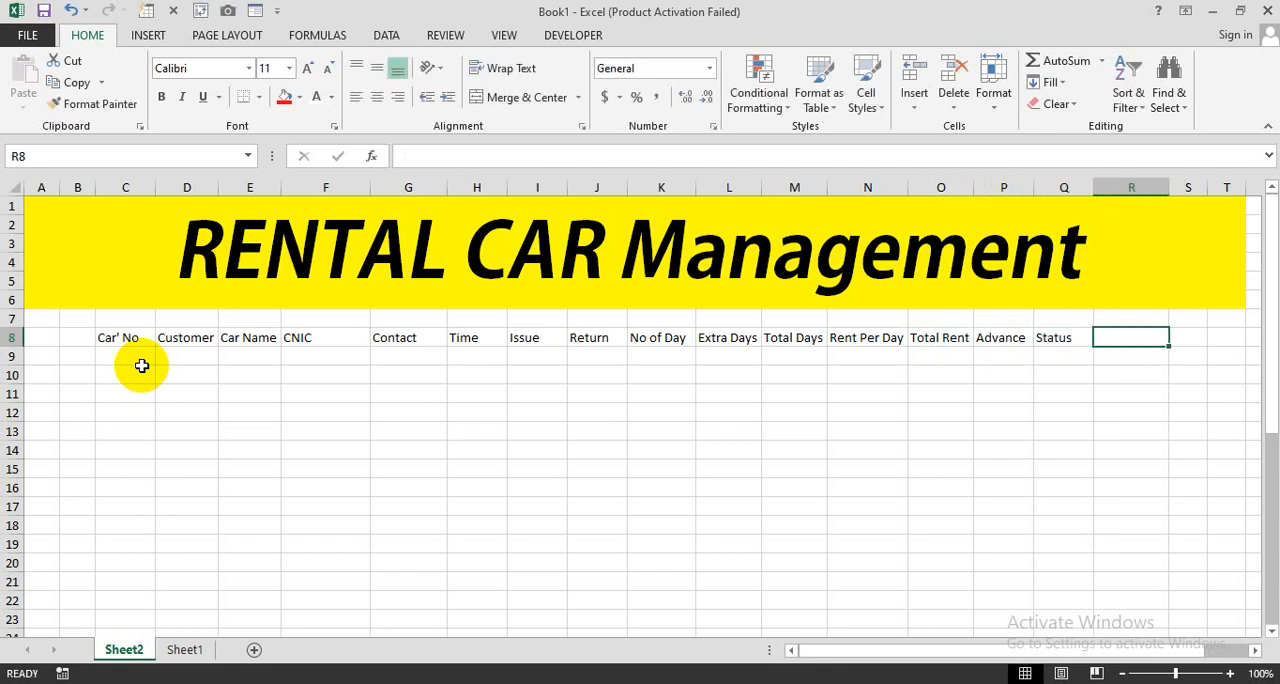
text(Return )
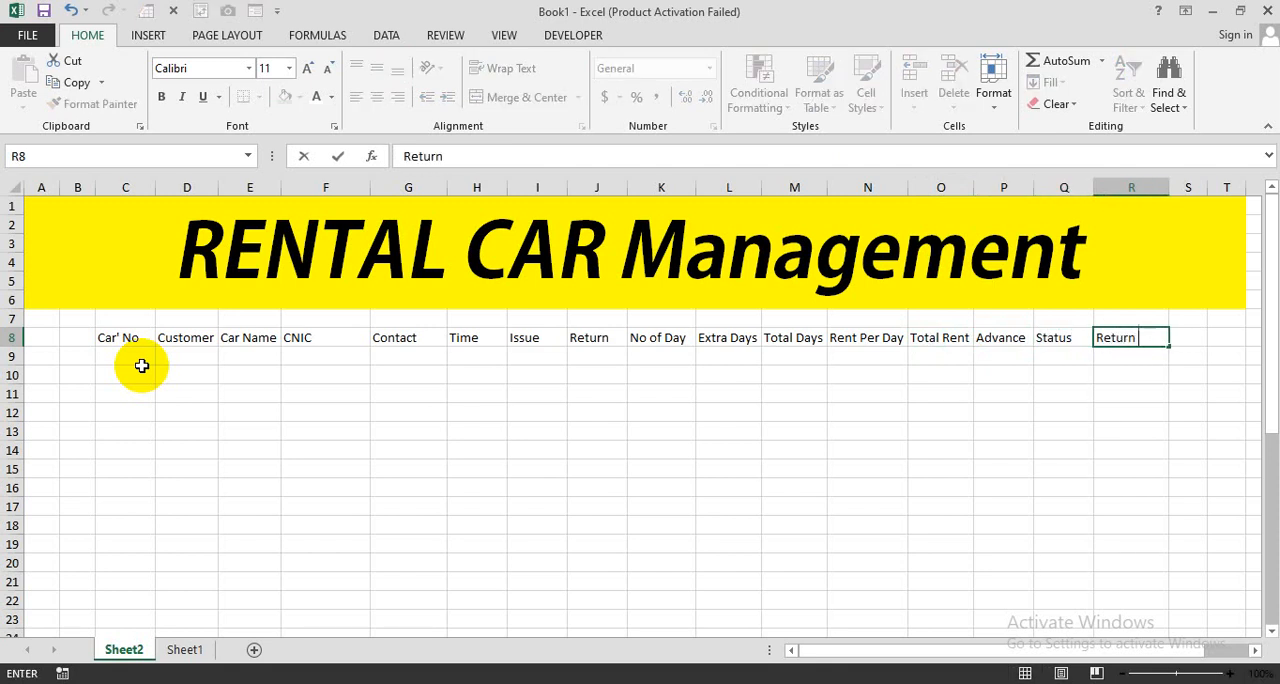
text(Back)
click(142, 366)
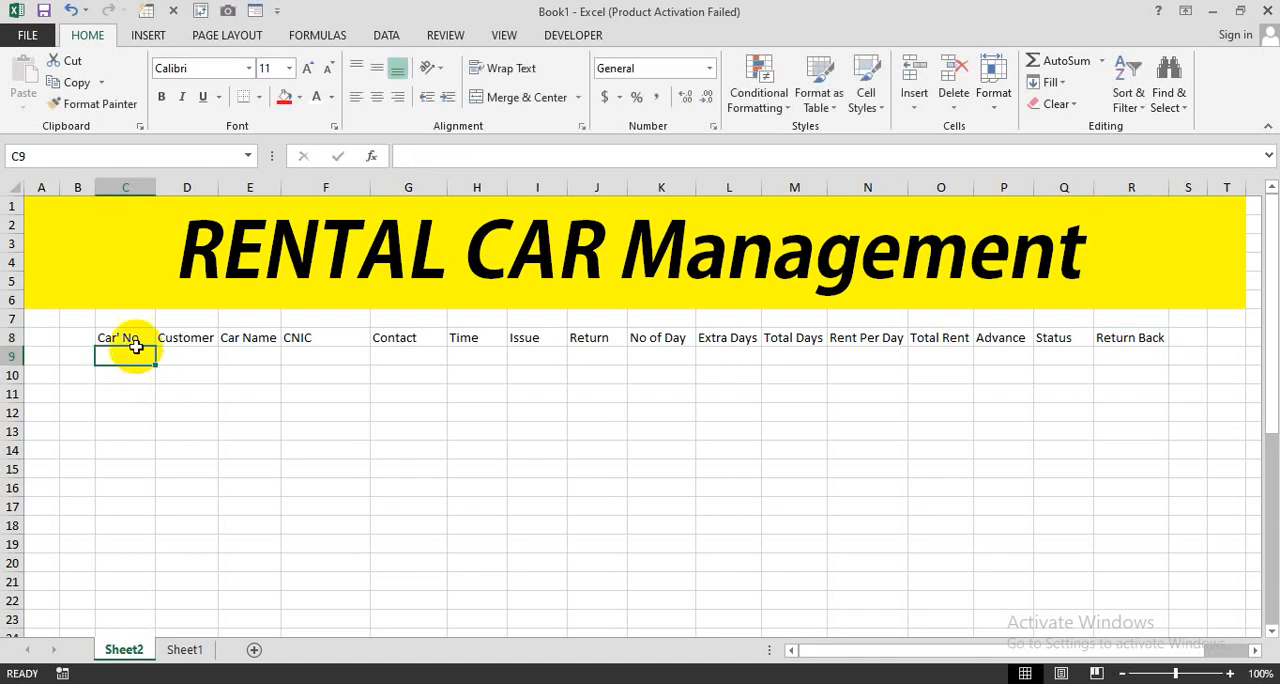
- Format the header row C8:R8 with bold white text on a dark blue fill
click(125, 338)
drag(125, 338, 1125, 337)
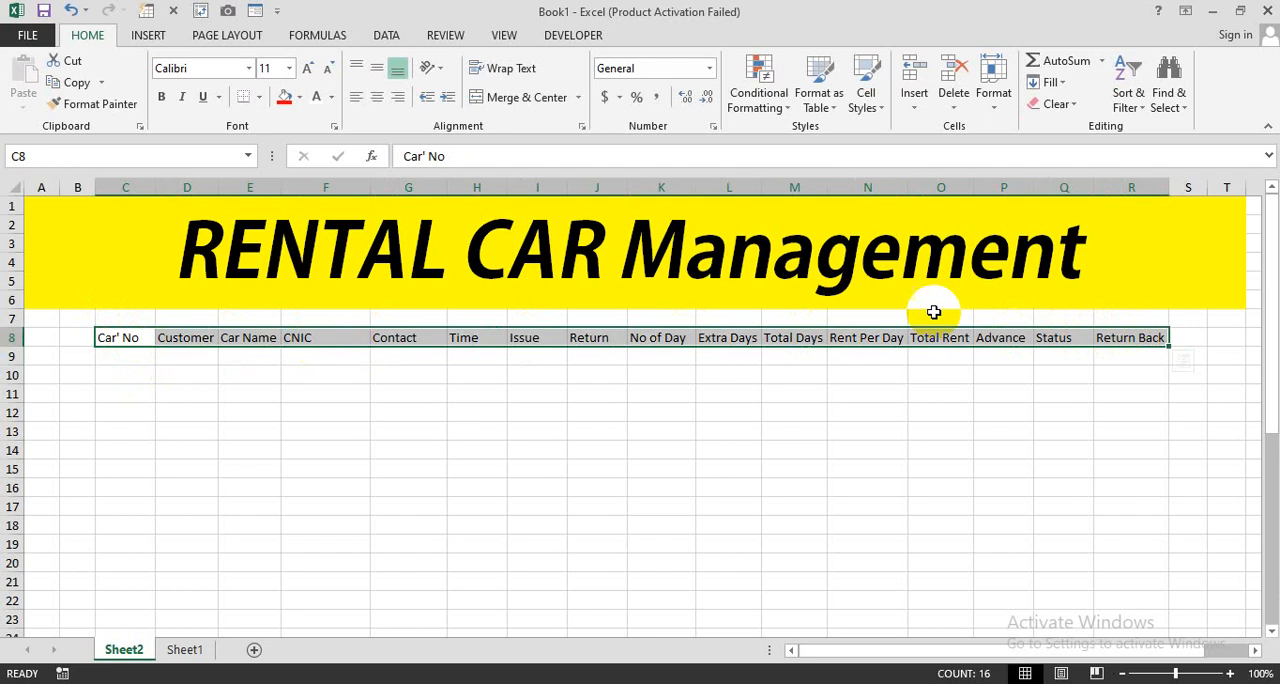
click(162, 97)
click(300, 98)
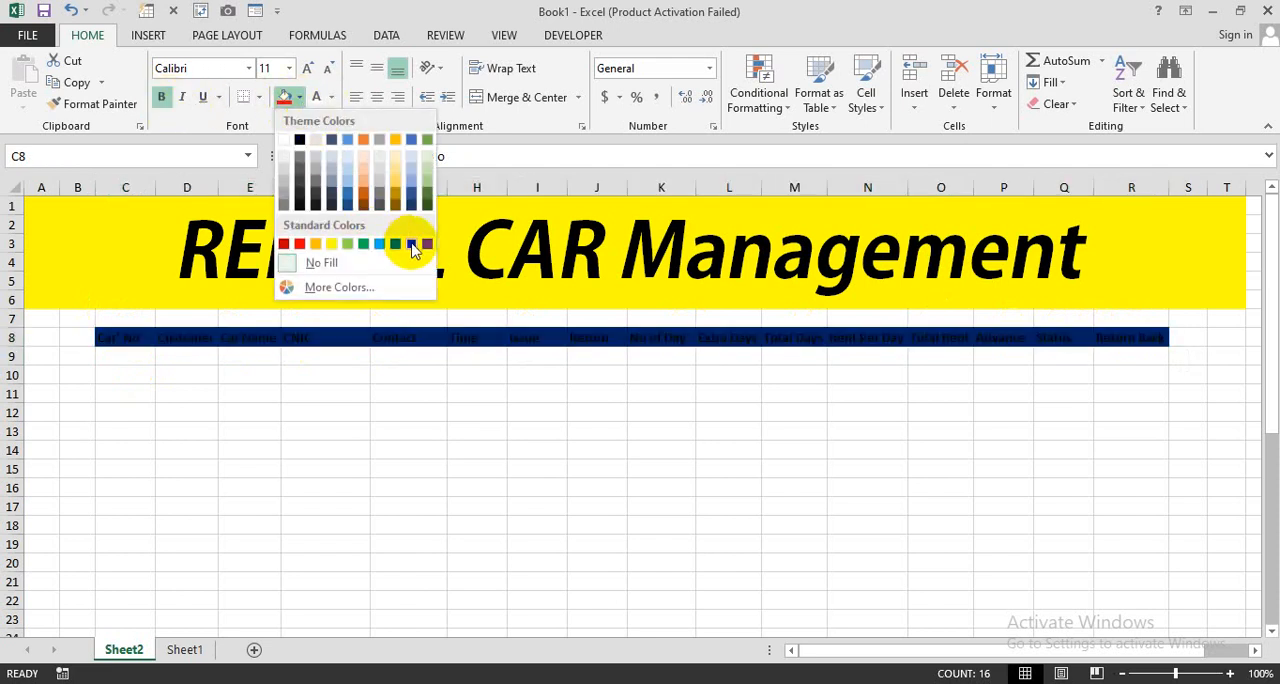
click(411, 243)
click(318, 102)
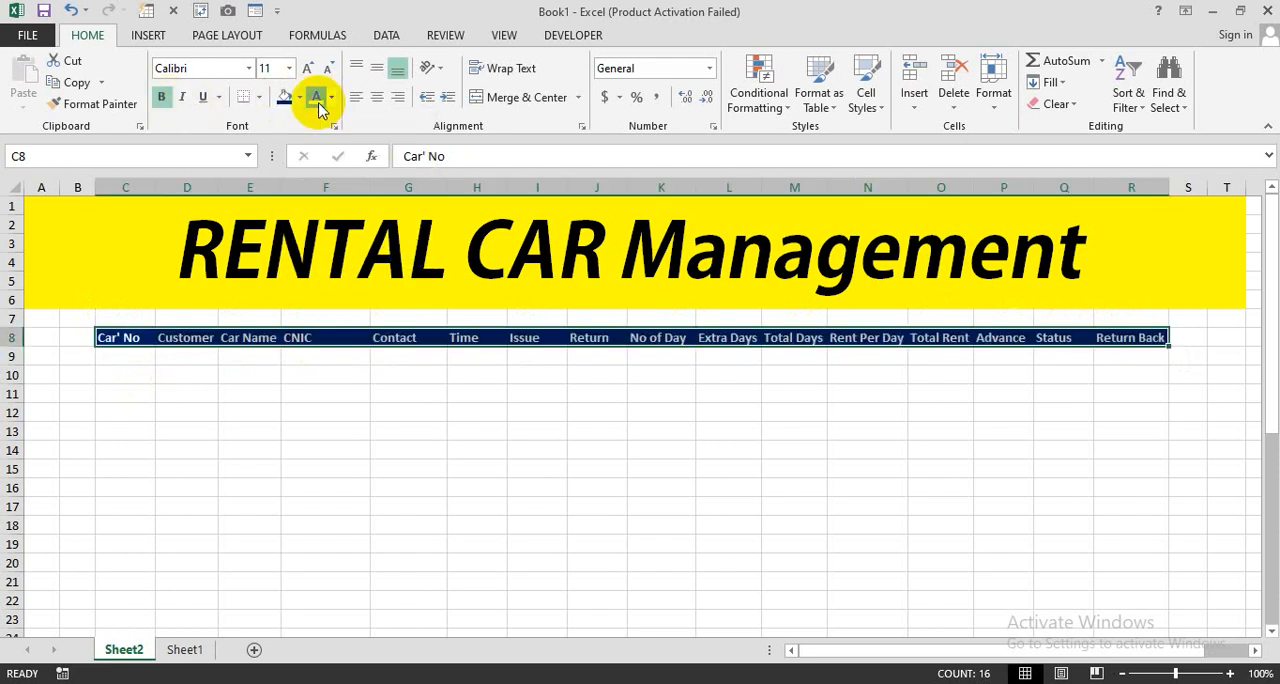
- Enter the car number AZY-258 in C9 and fill the series down to C22
click(127, 361)
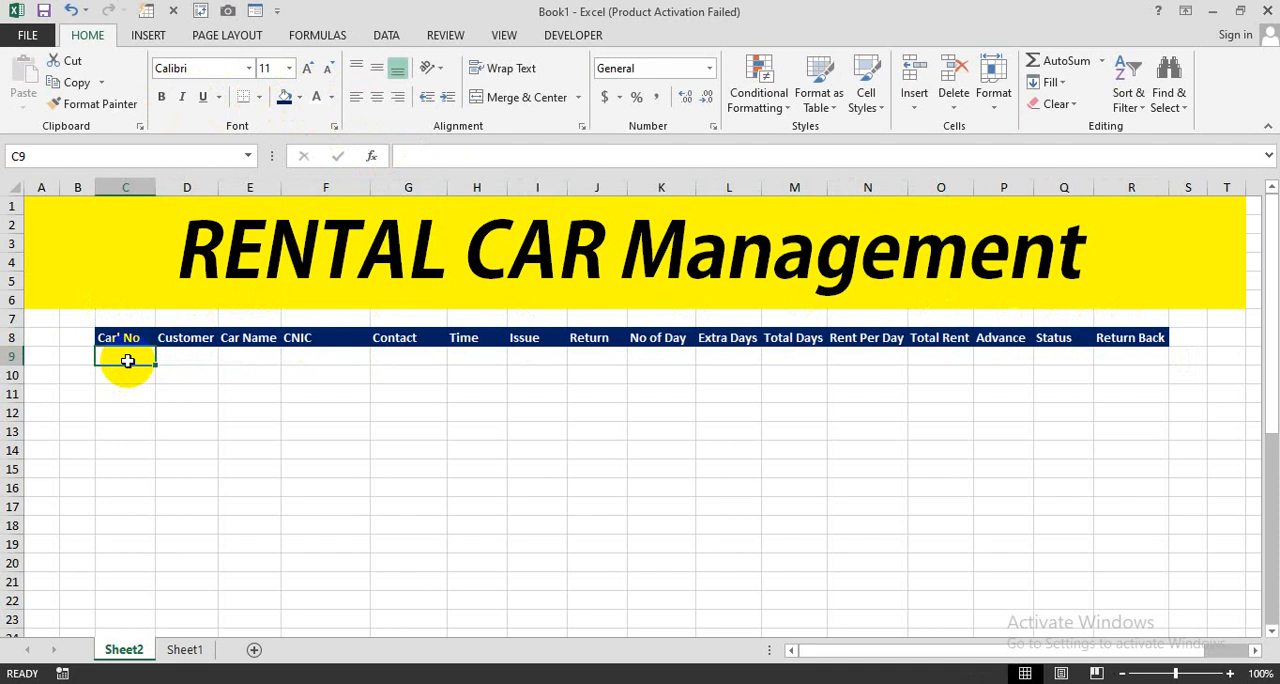
text(A)
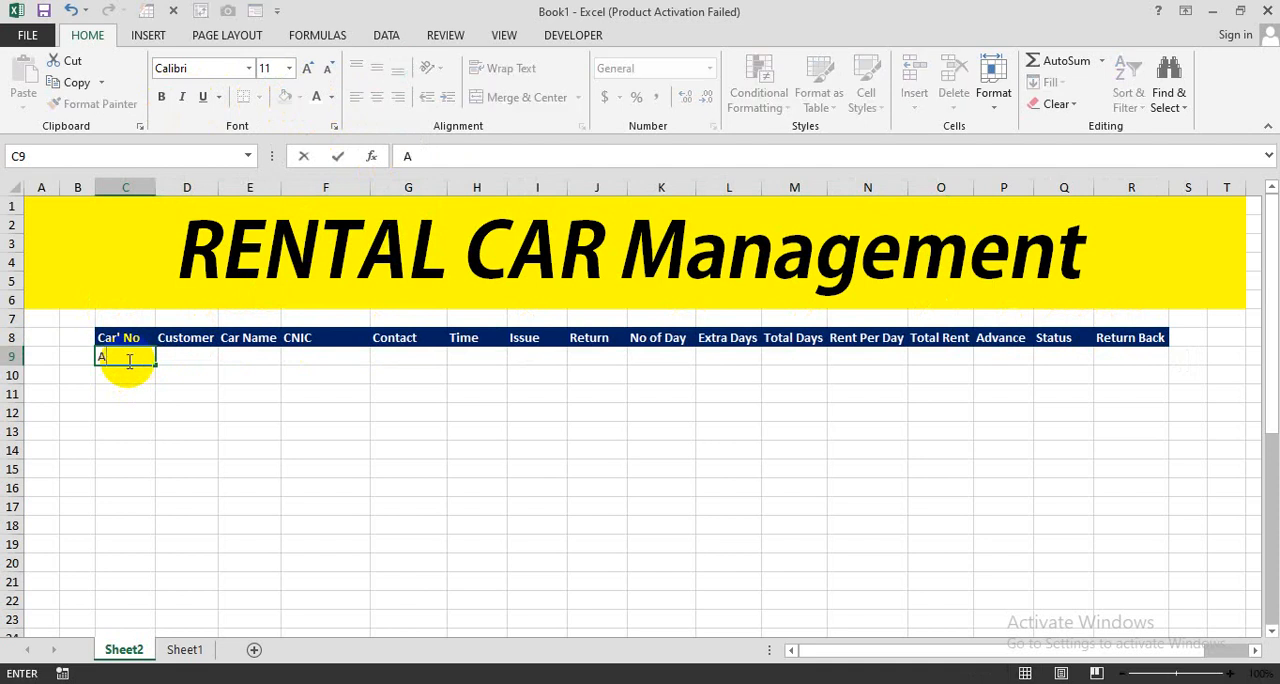
text(ZY-258)
key(Return)
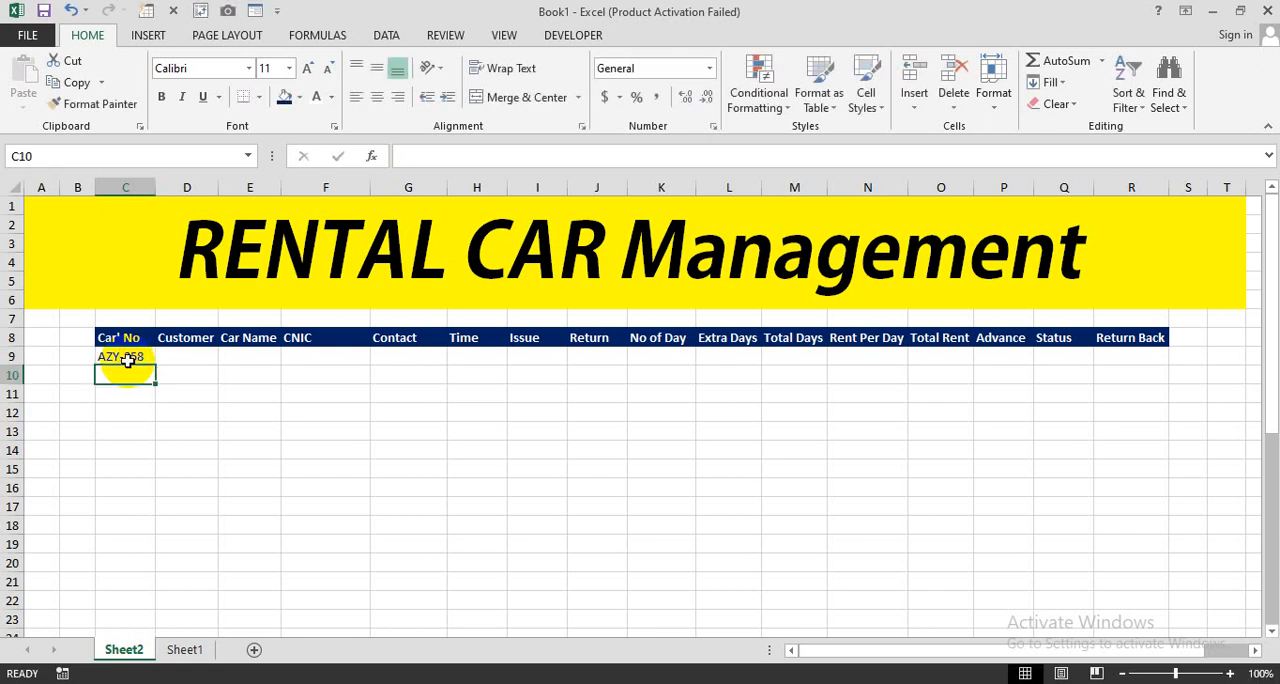
click(140, 357)
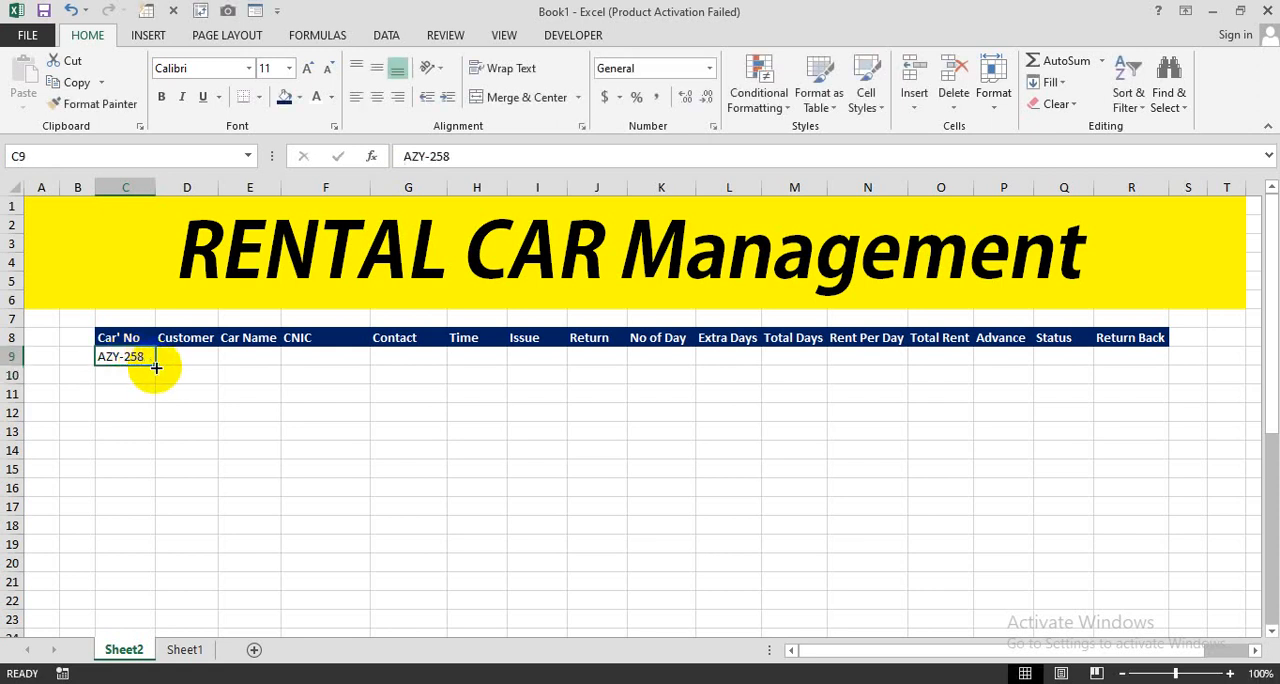
drag(156, 368, 137, 602)
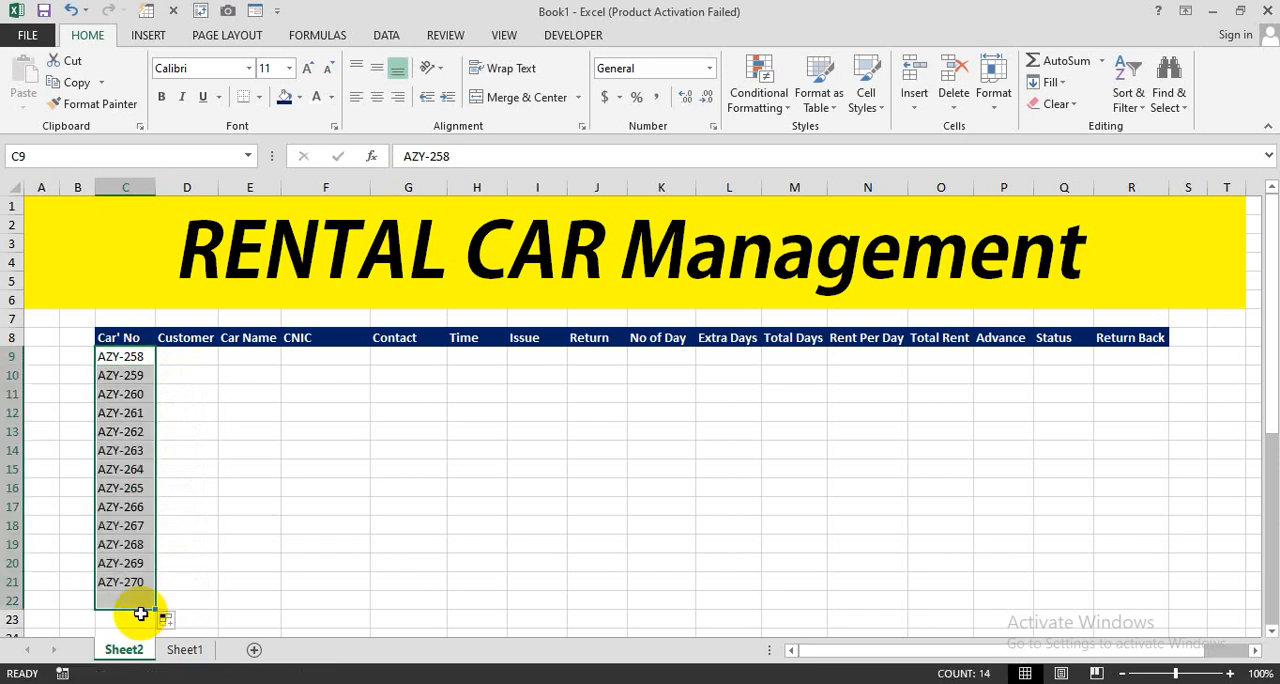
- Enter the first names of the first five customers in D9:D13
click(190, 358)
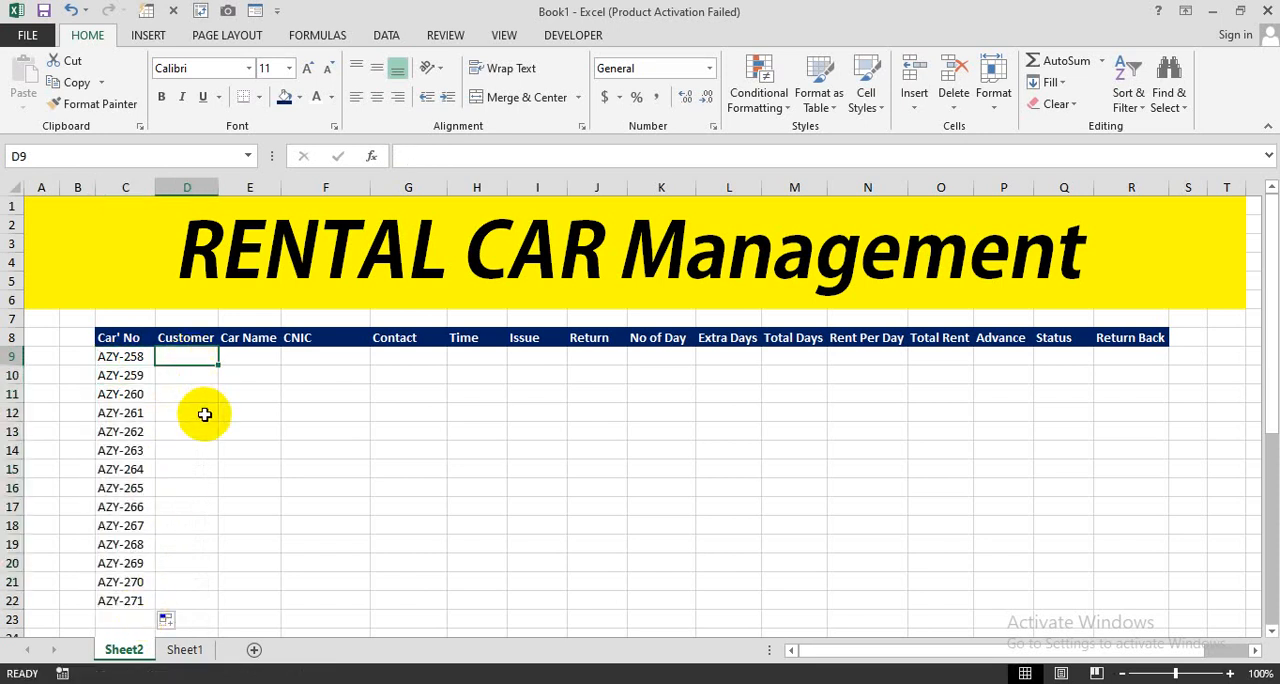
text(Atif)
key(Return)
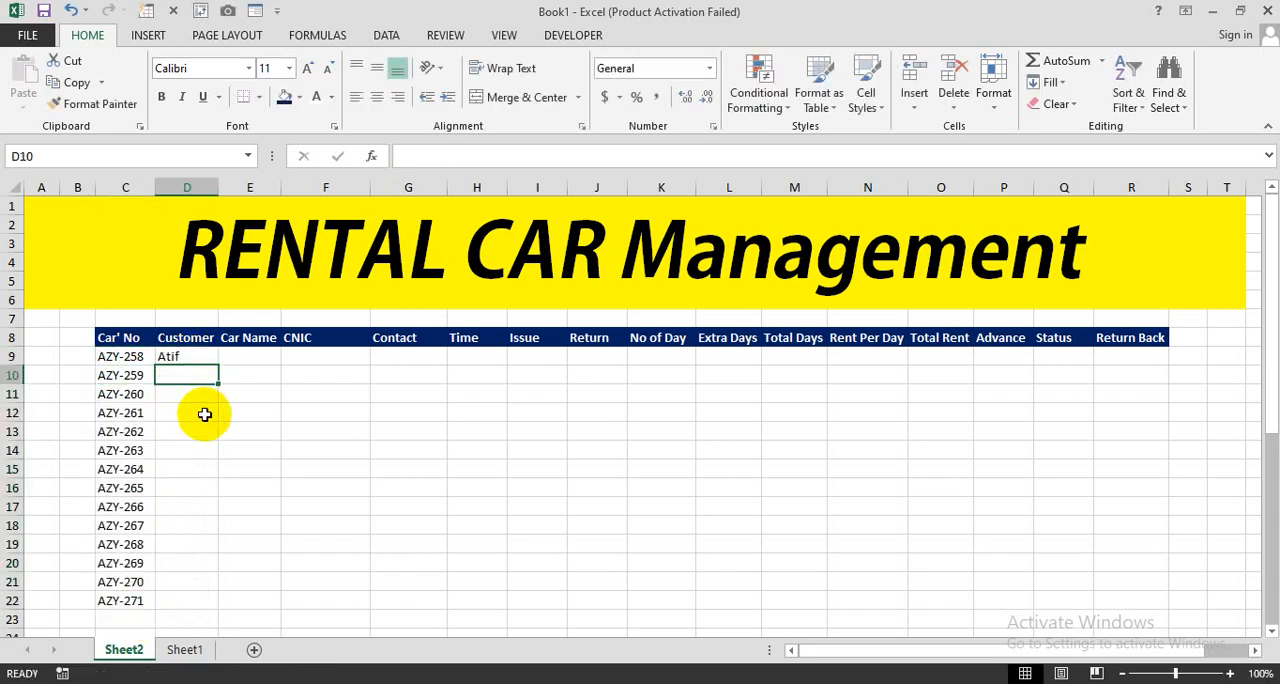
text(Hammad)
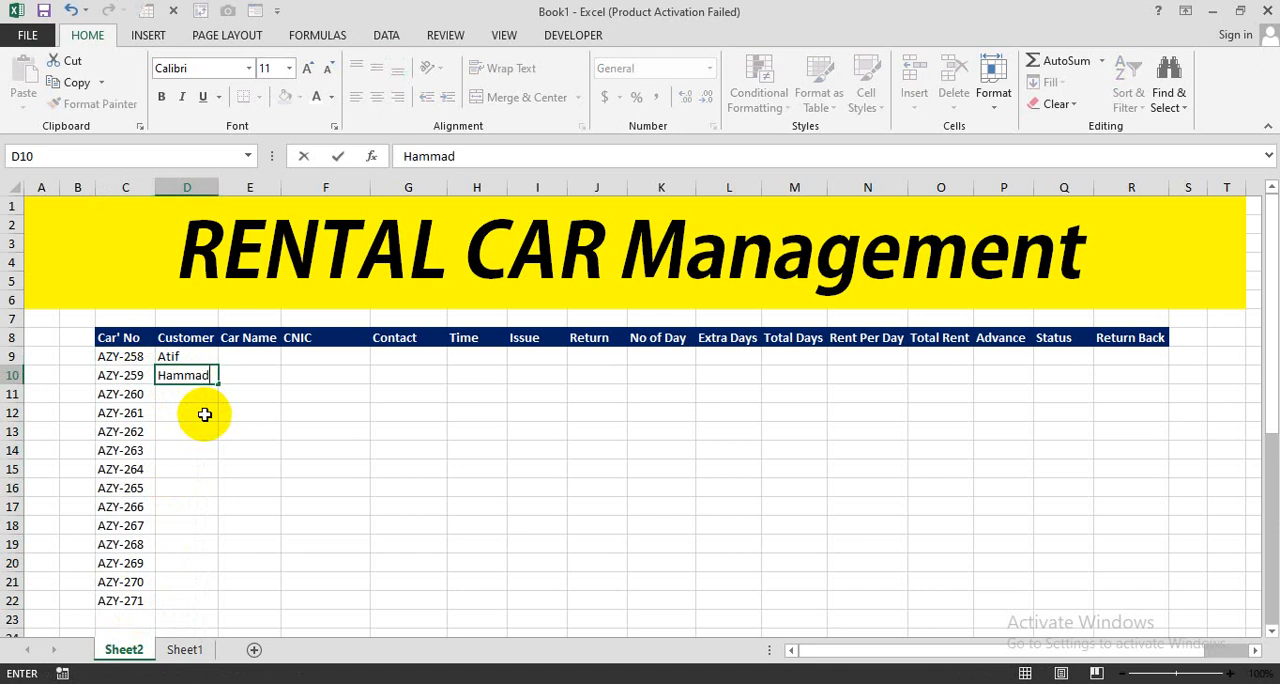
key(Return)
text(Asif)
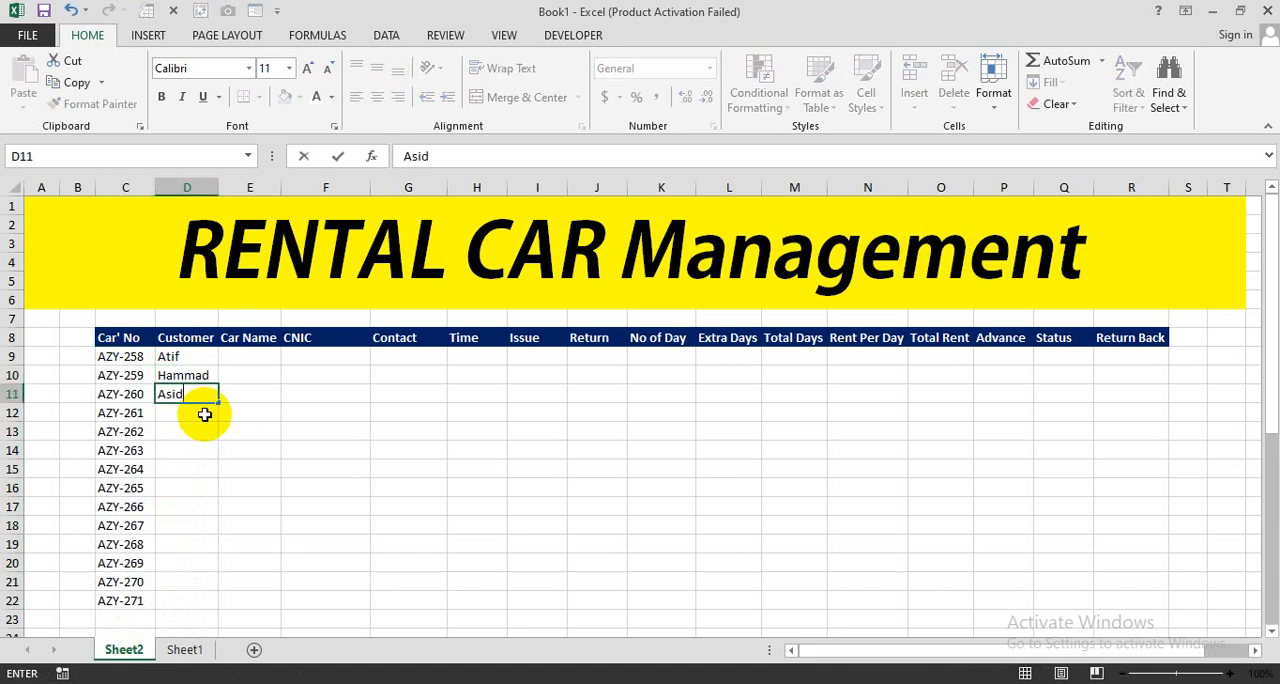
key(Return)
text(Danish)
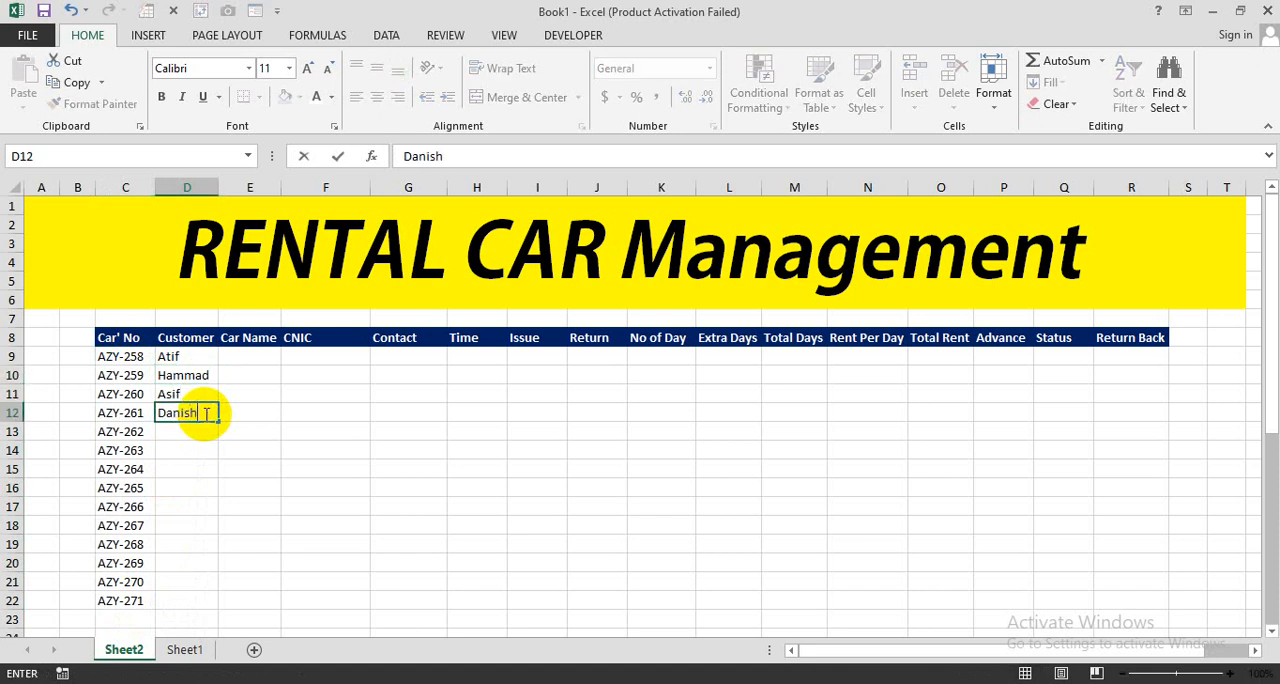
key(Return)
text(Noman)
key(Return)
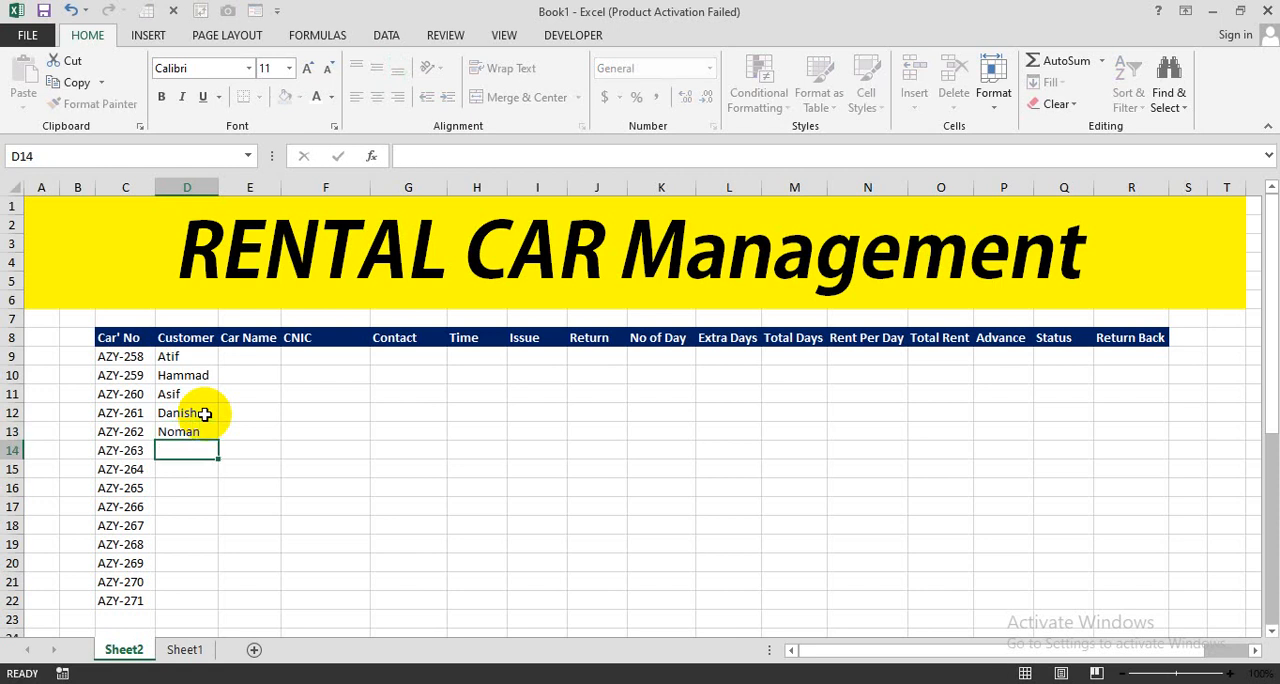
- Enter the first names of the next four customers in D14:D17
text(Kashif)
key(Return)
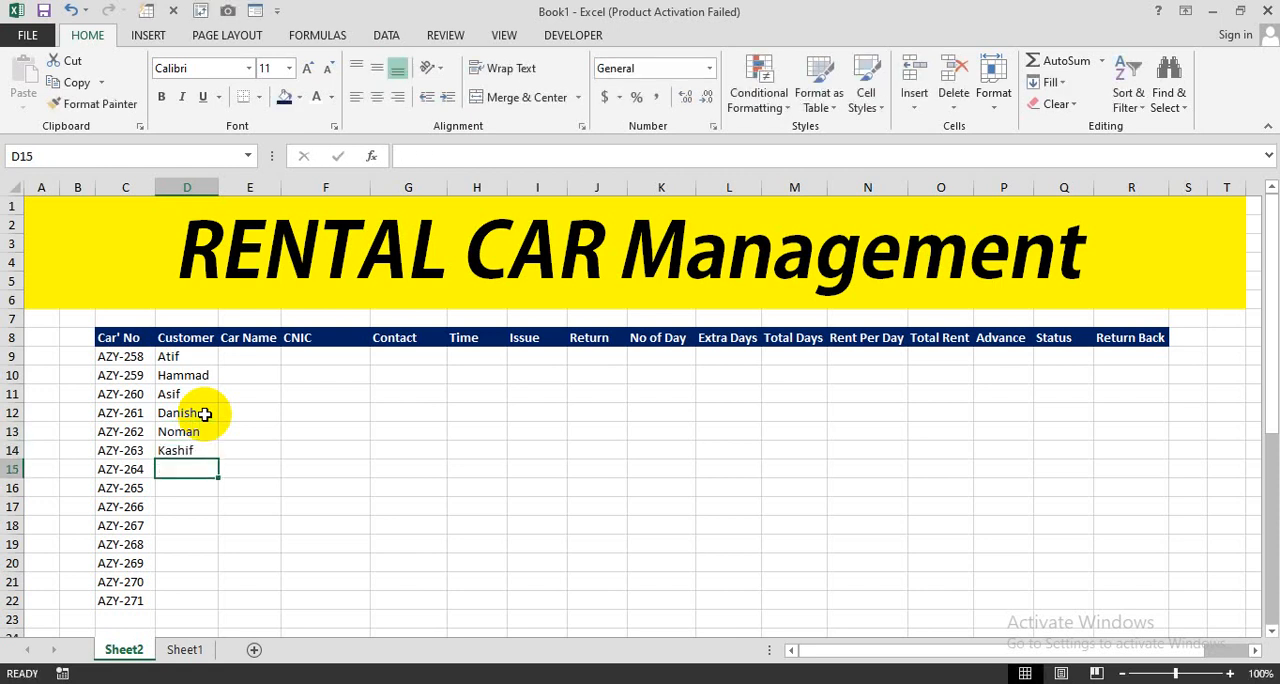
text(Naeem)
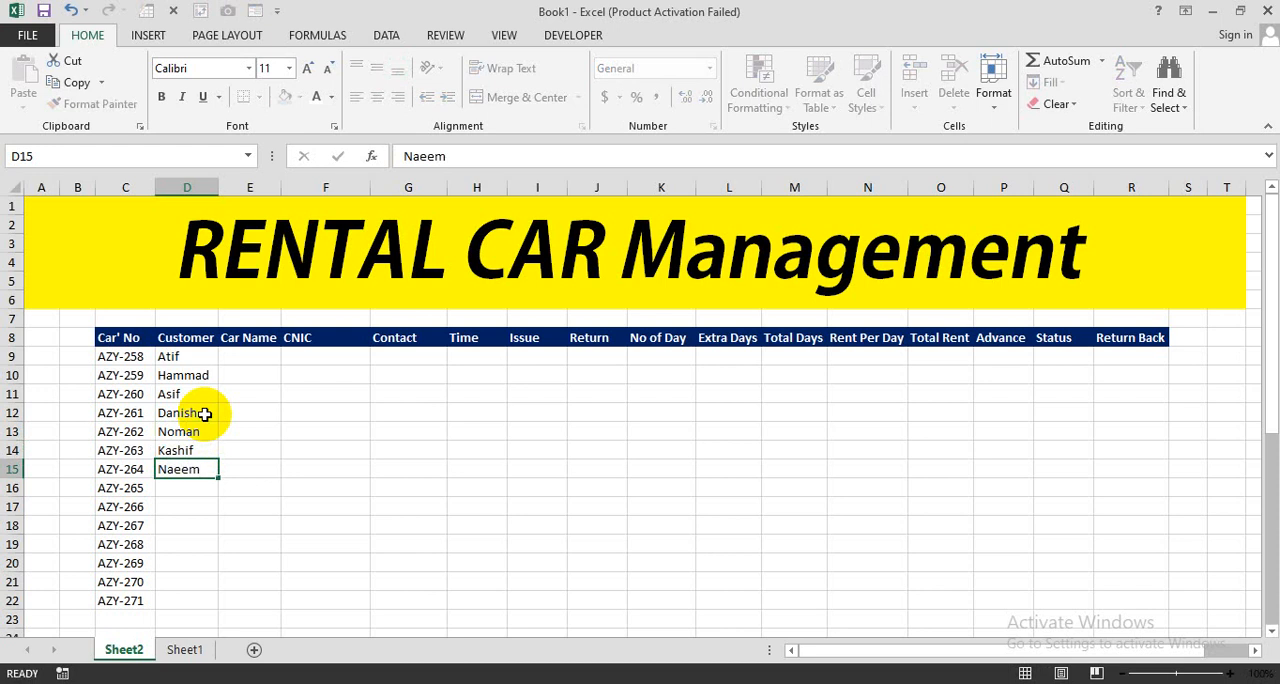
key(Return)
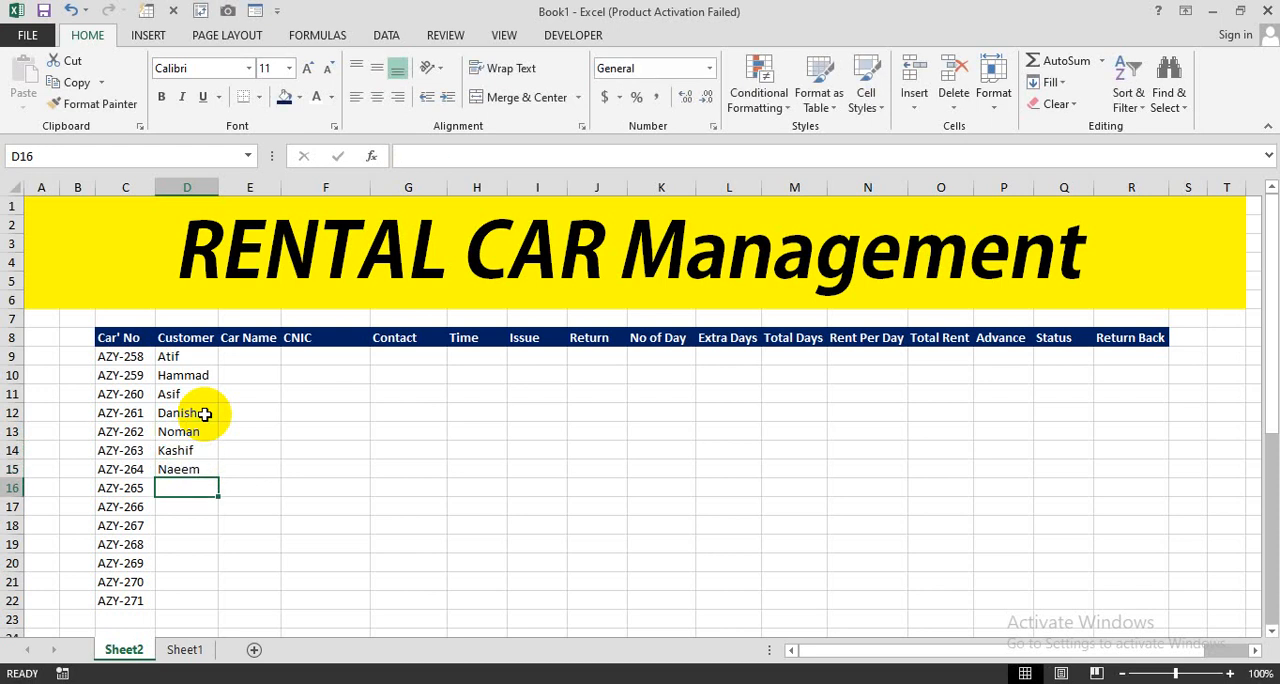
text(Fa)
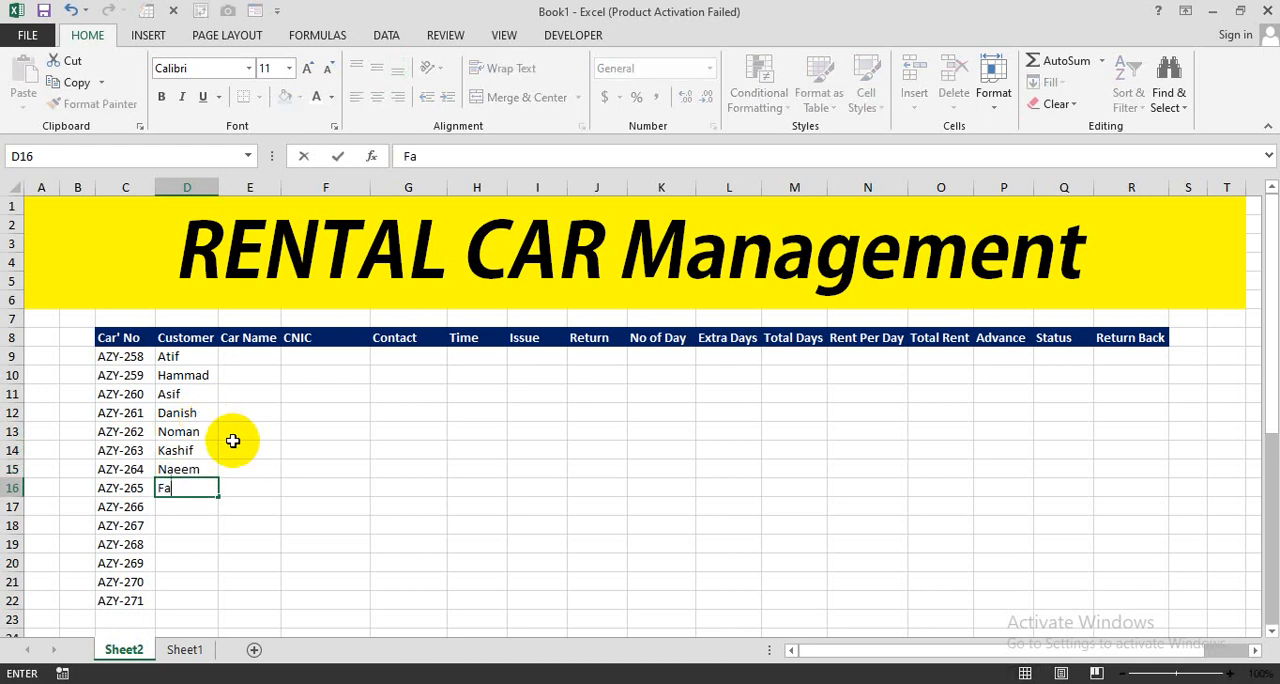
text(had Farhan)
key(BackSpace)
key(BackSpace)
key(BackSpace)
key(BackSpace)
key(BackSpace)
key(BackSpace)
key(BackSpace)
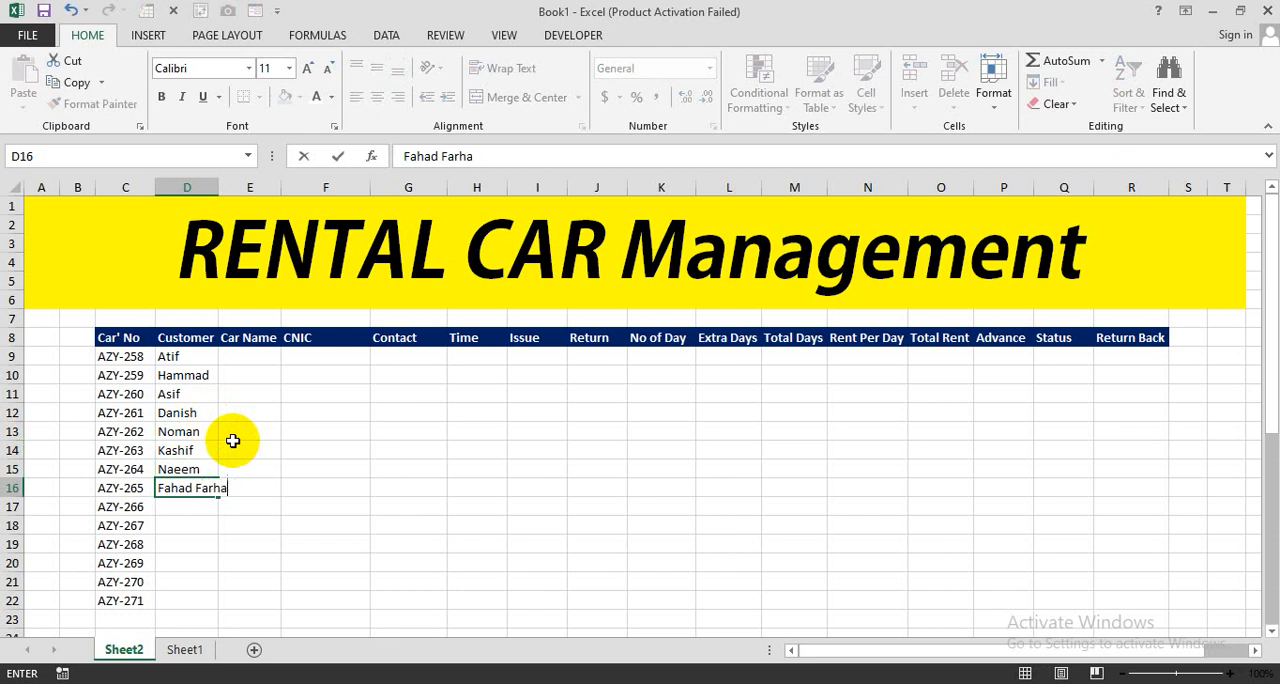
key(Return)
text(Farhan)
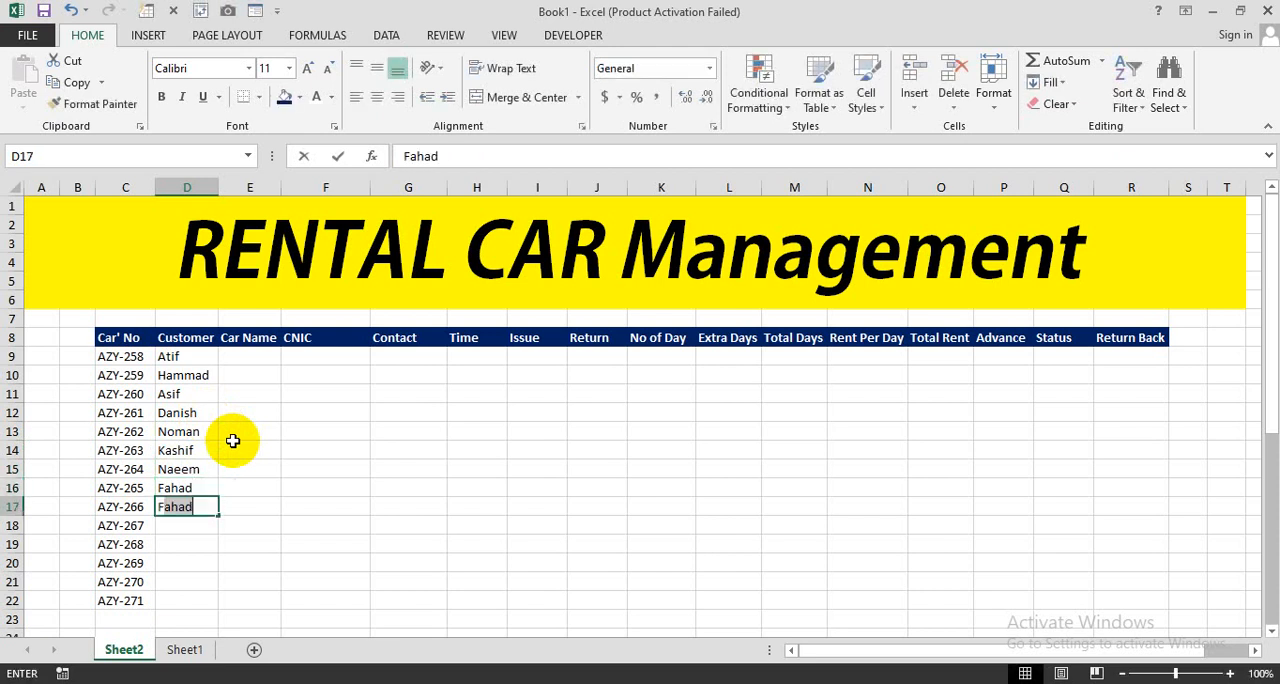
key(Return)
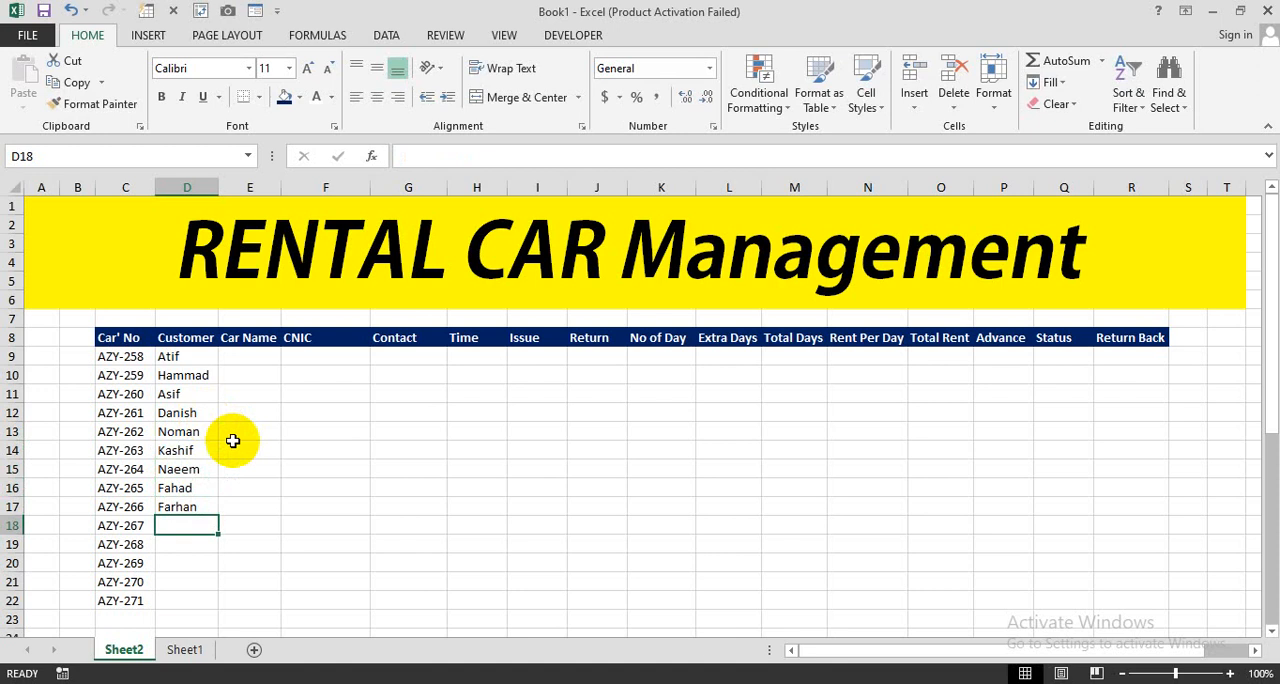
- Complete the Customer column with the first names of the last five customers in D18:D22
text(Nasir)
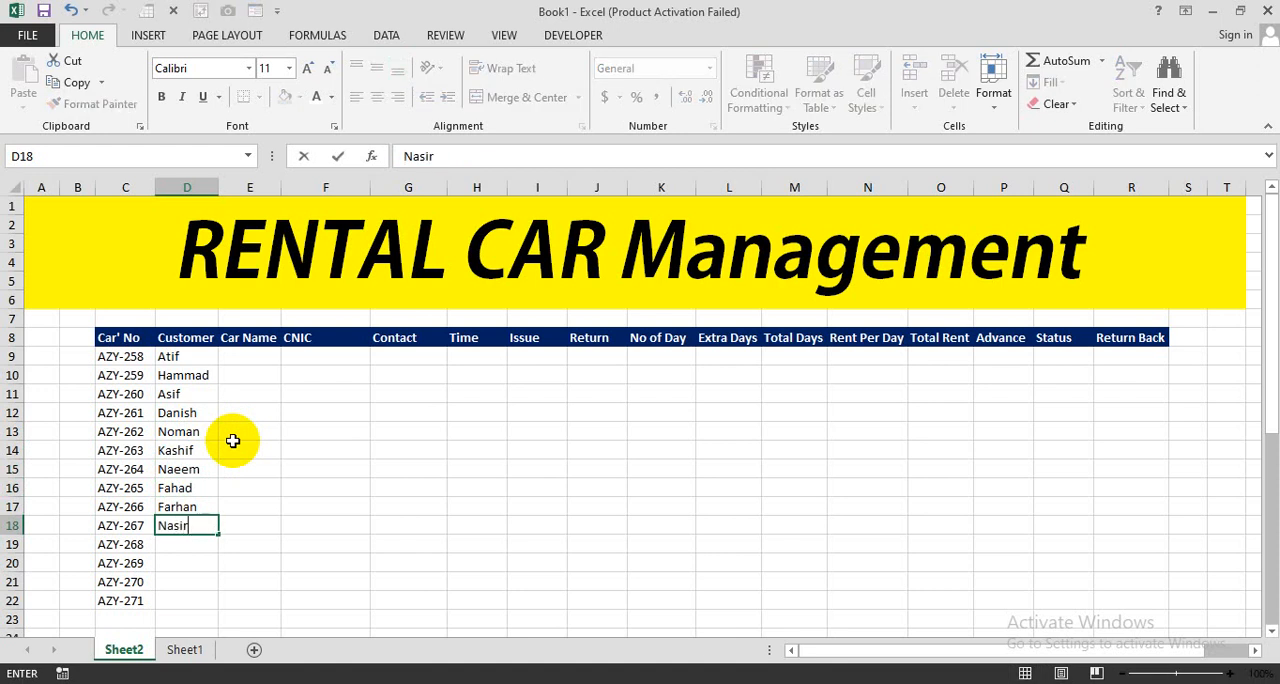
key(Return)
text(Waqas)
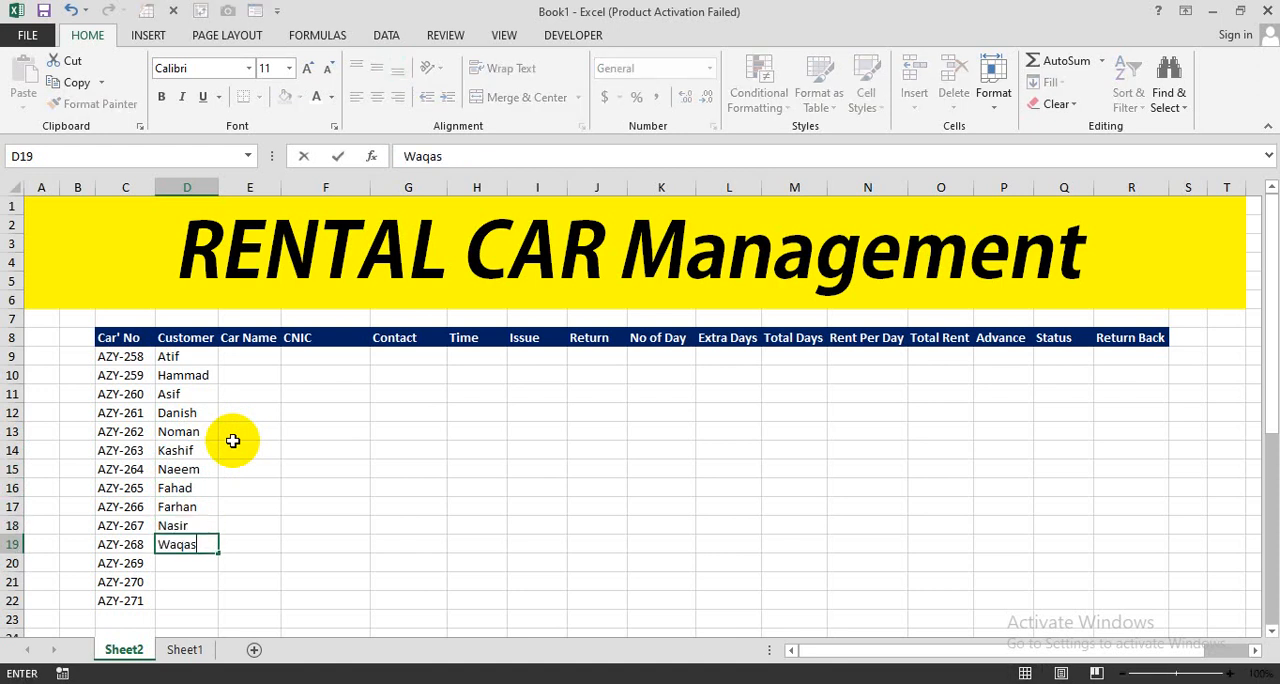
key(Return)
text(Tahir)
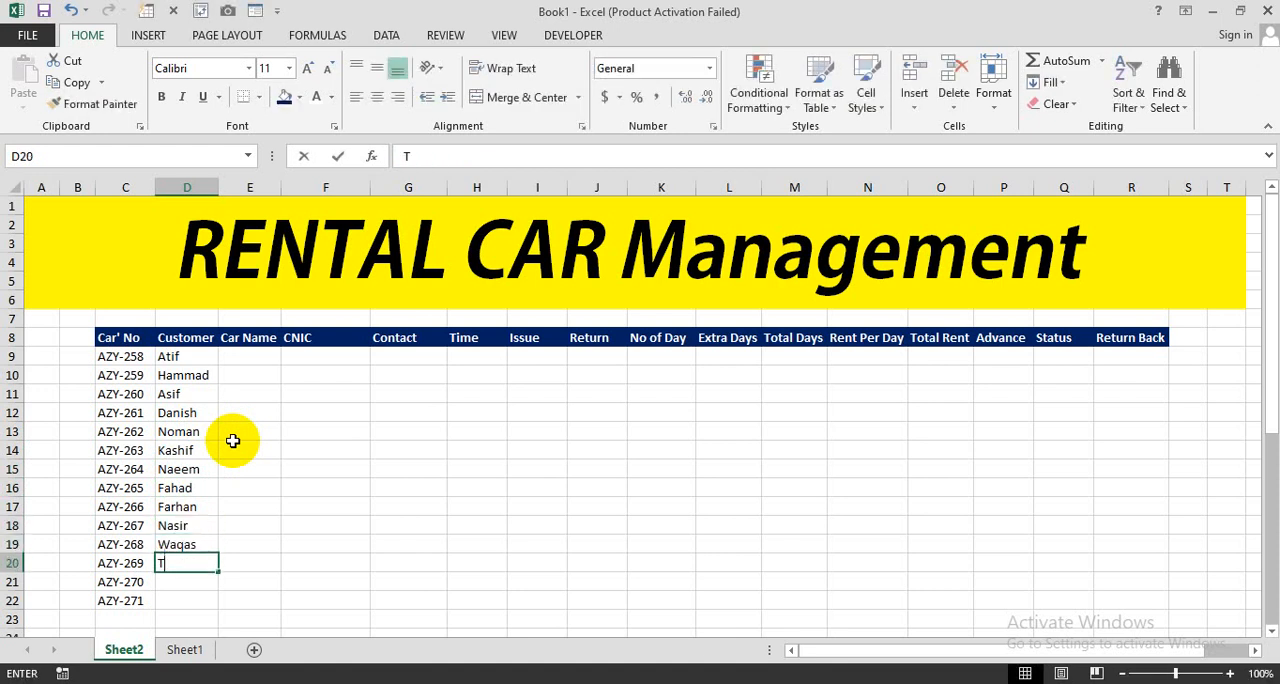
key(Return)
text(Saad)
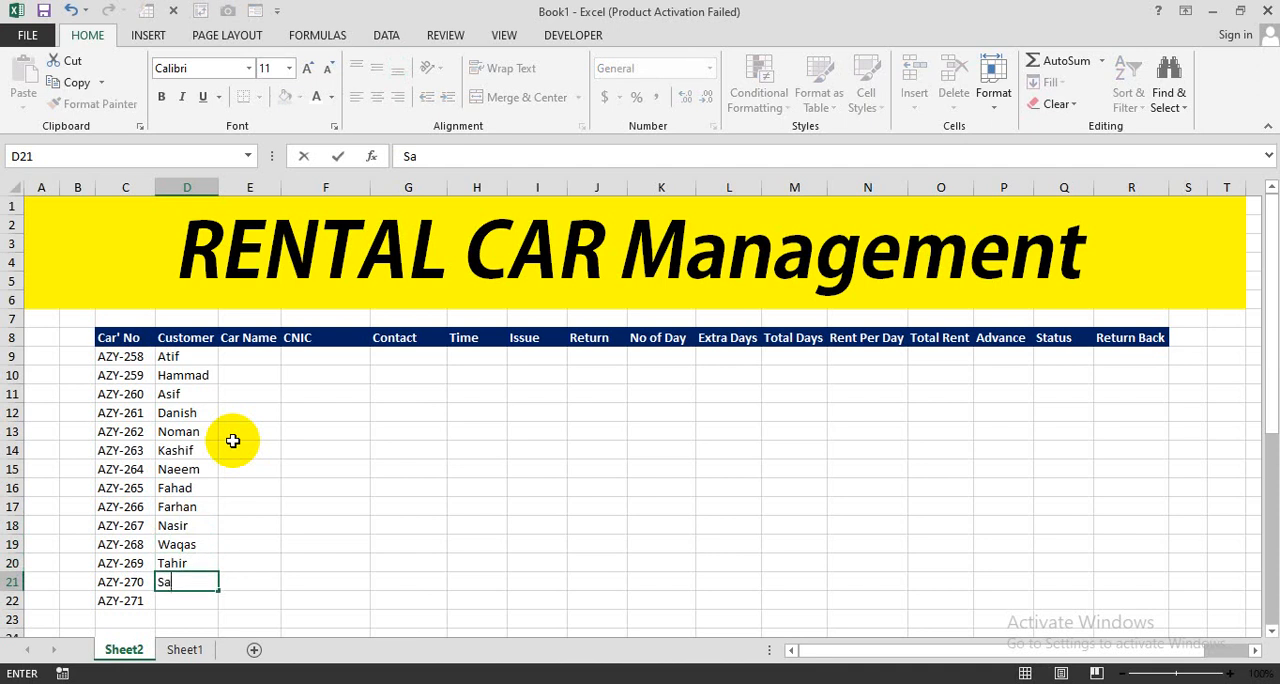
key(Return)
text(Talha)
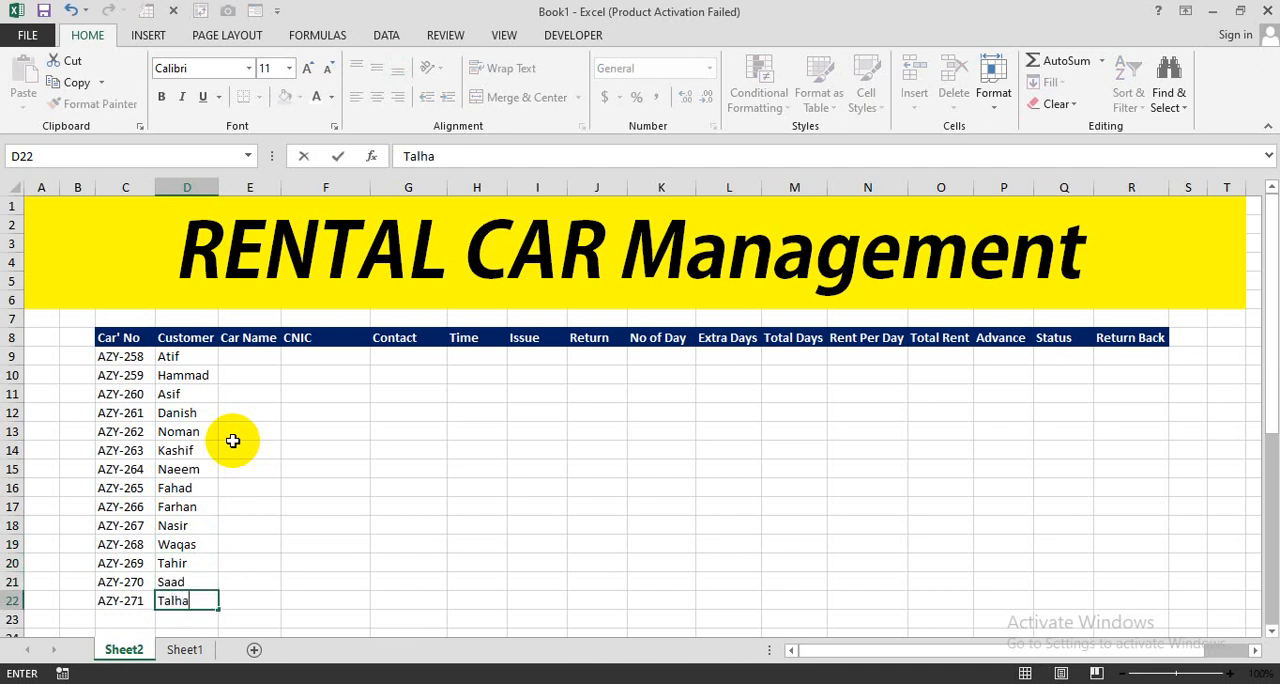
key(Tab)
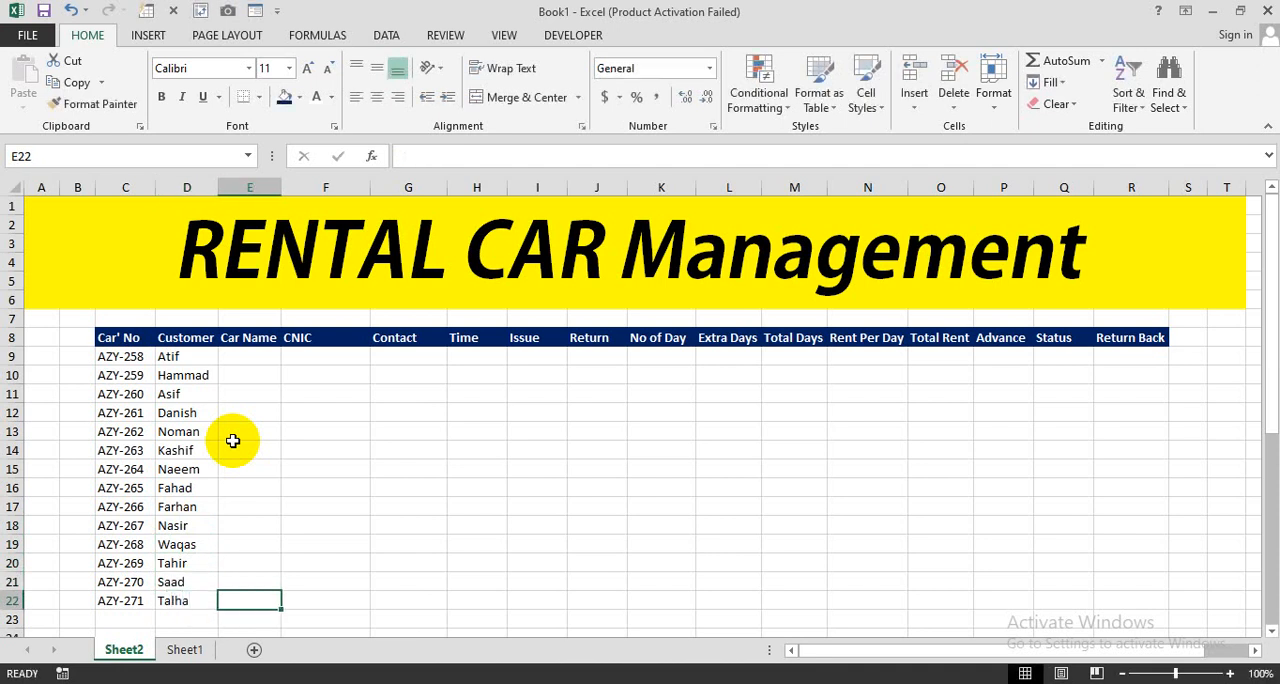
- Enter the car name "Alto" in E9 and copy it down to E22
click(257, 362)
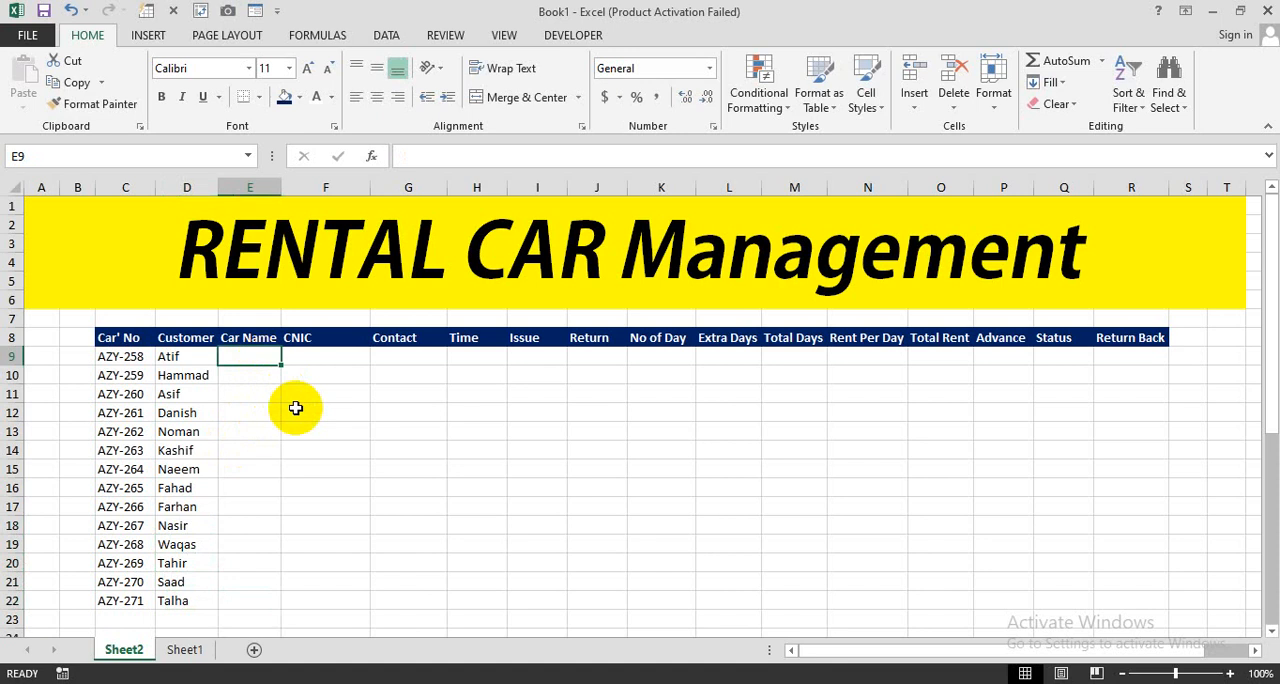
text(Alto)
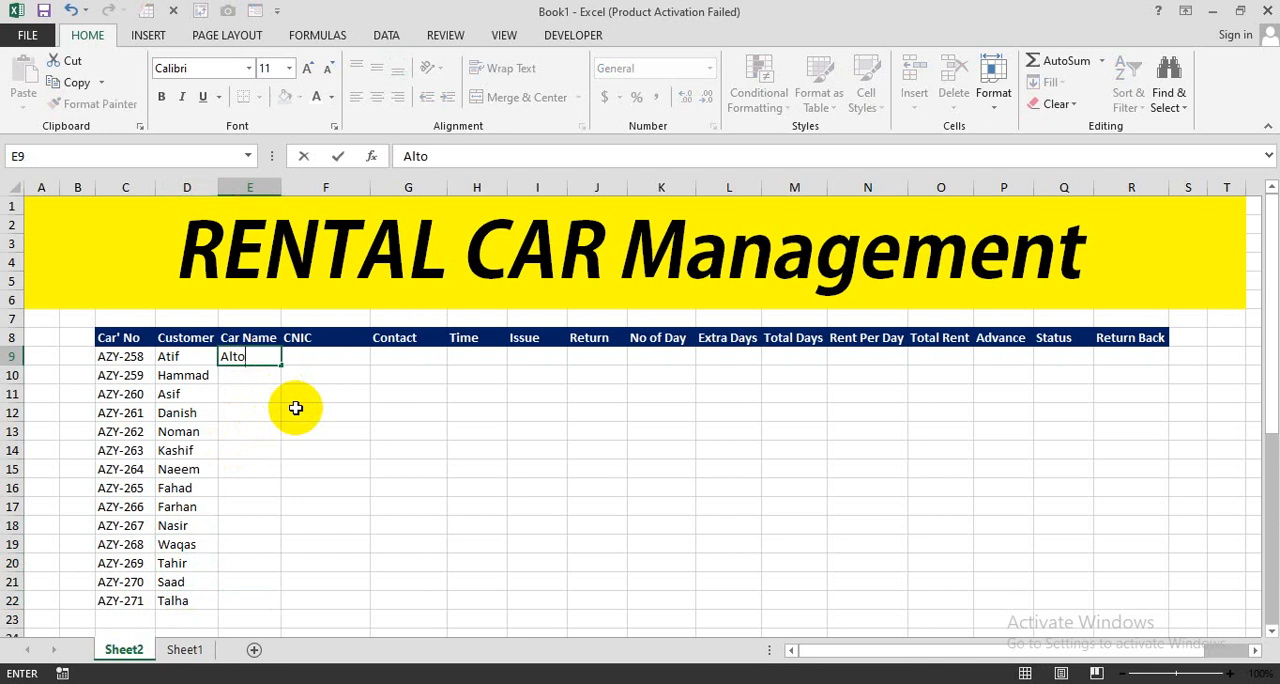
key(Return)
click(252, 356)
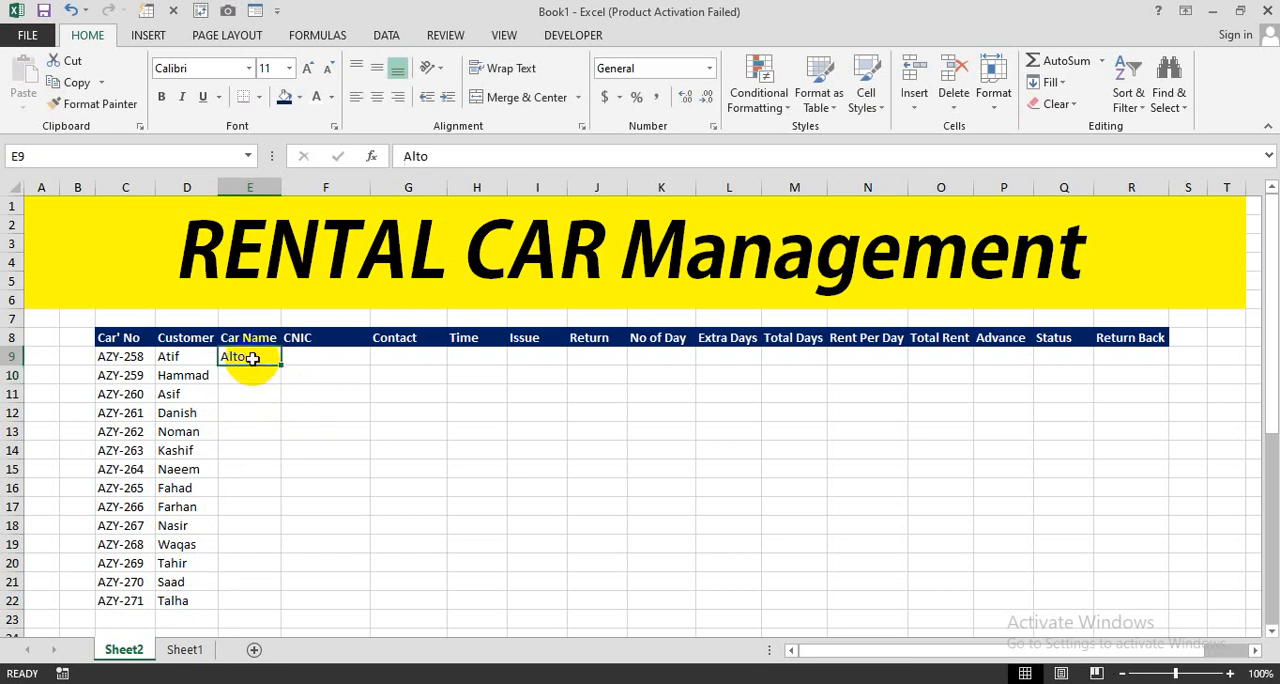
drag(280, 365, 257, 604)
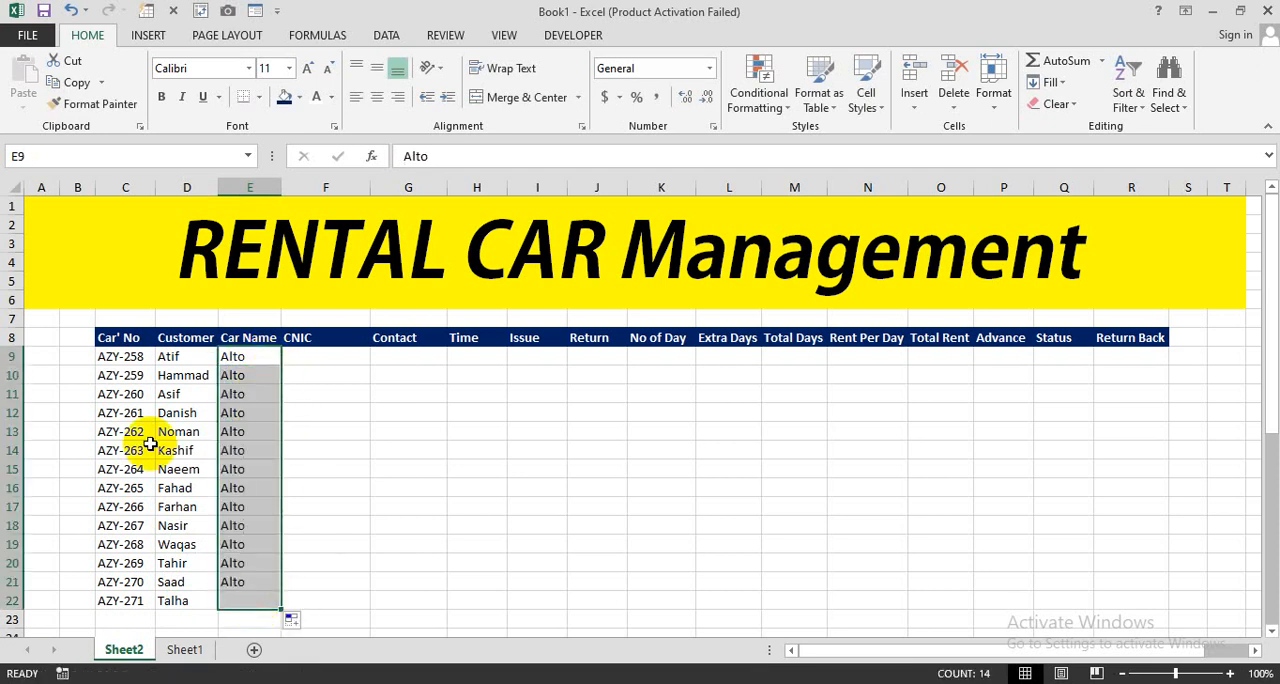
- Apply all borders to the table range C8:R22
drag(120, 340, 1130, 595)
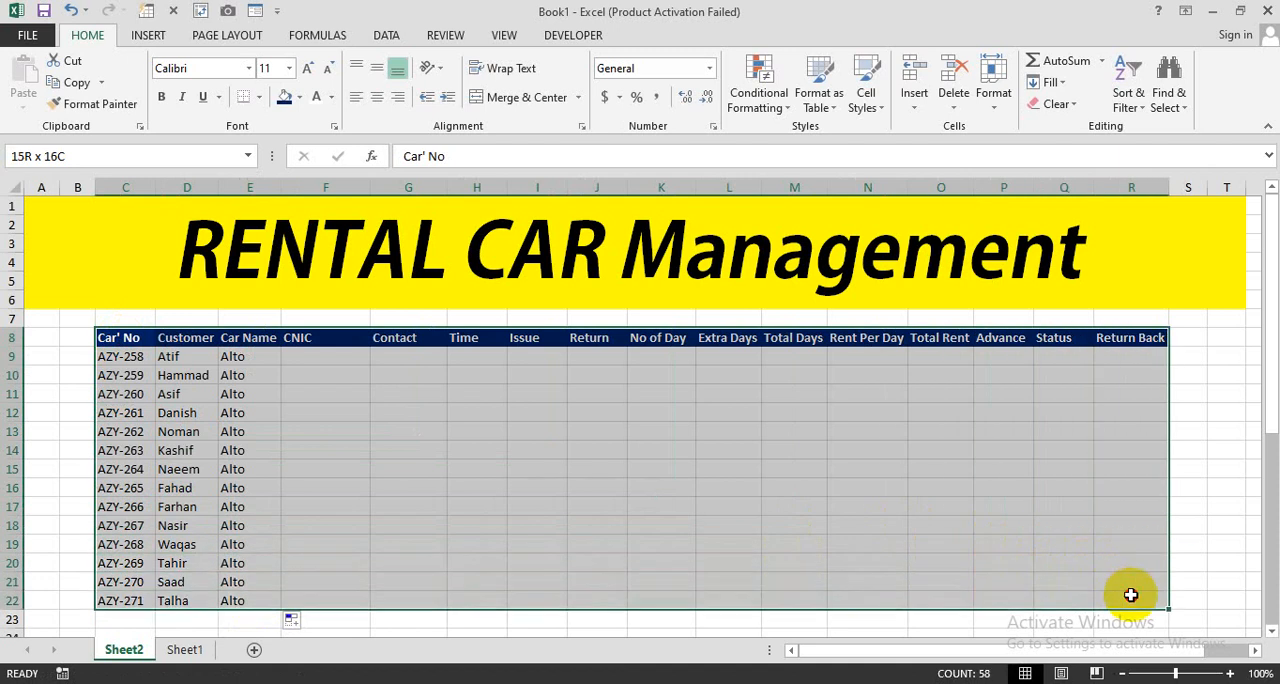
click(259, 97)
click(291, 257)
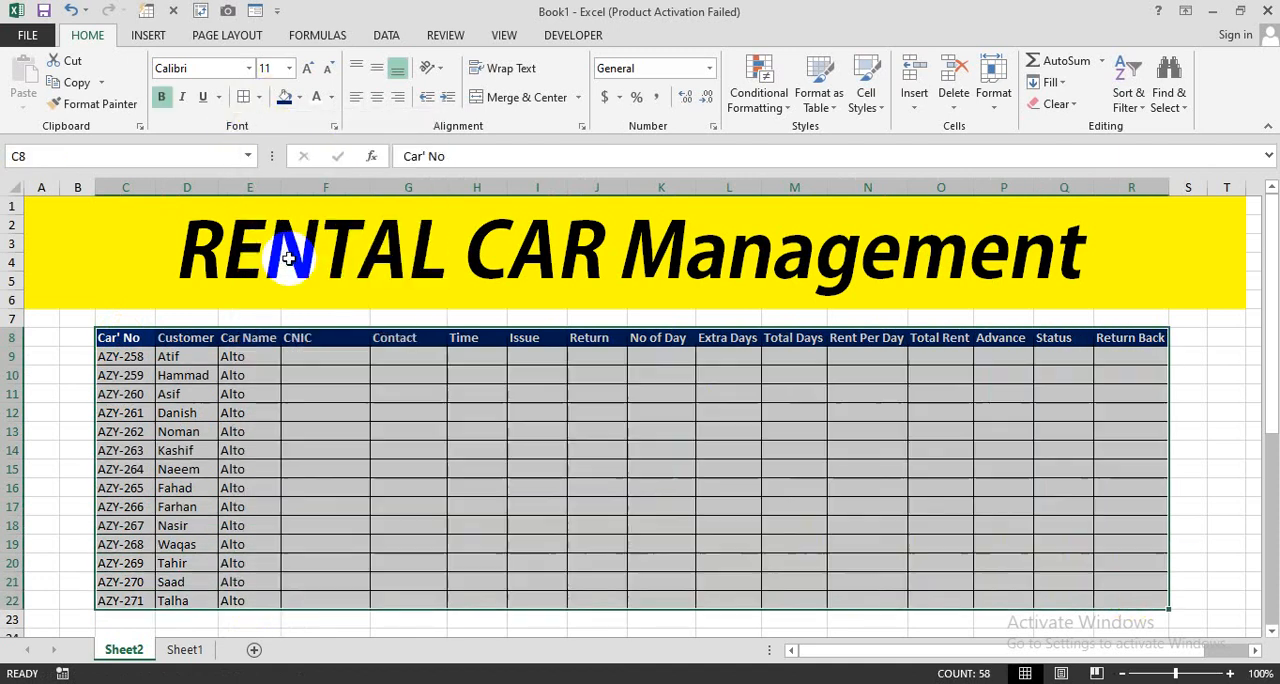
- Enter the first customer's CNIC number in F9 and fill the series down to F22
click(296, 392)
click(298, 358)
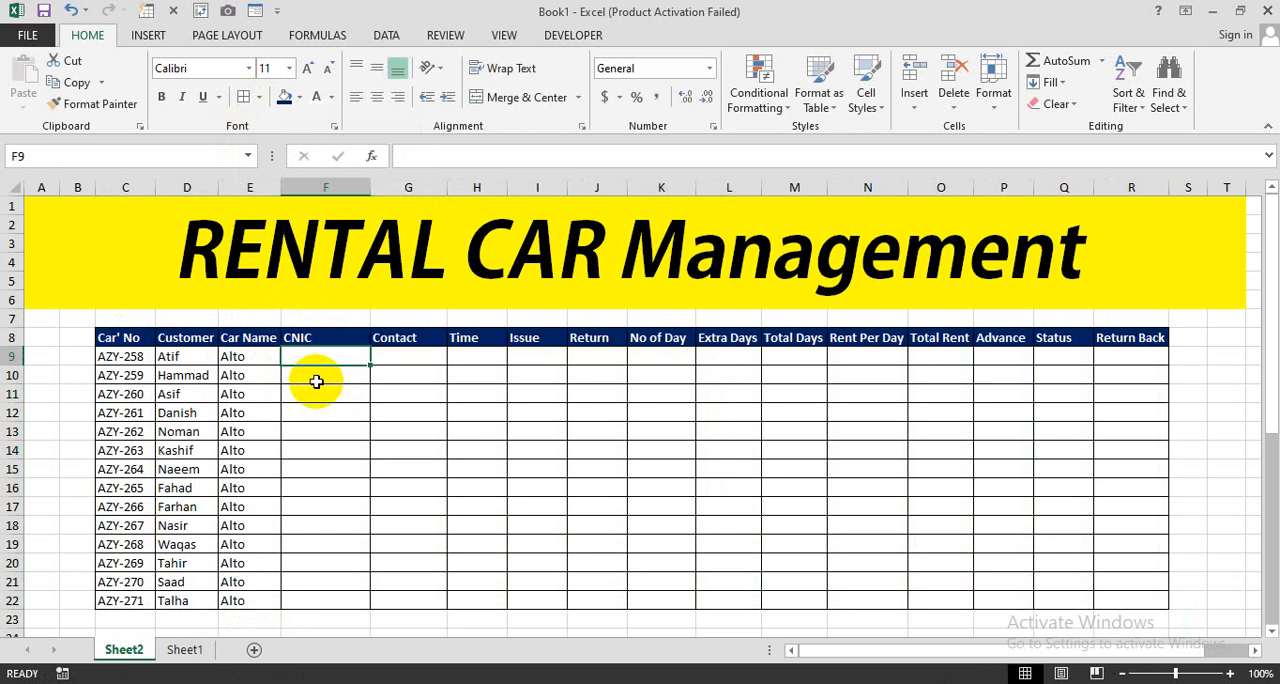
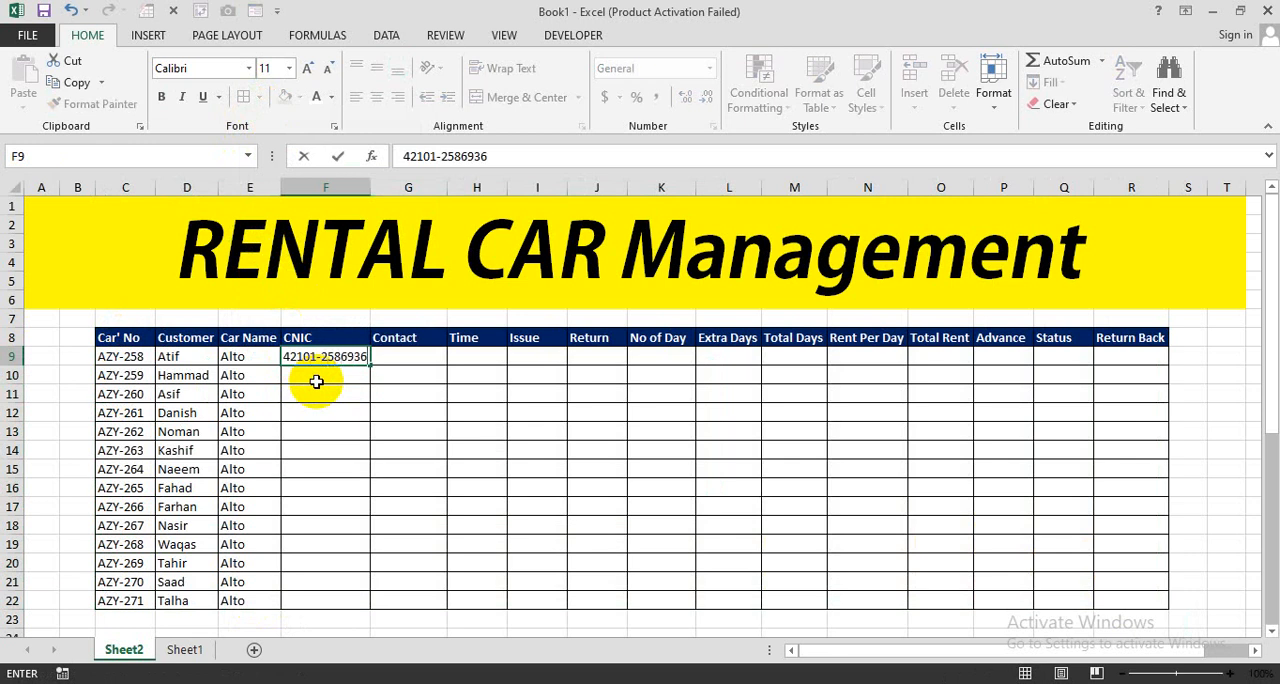
key(Return)
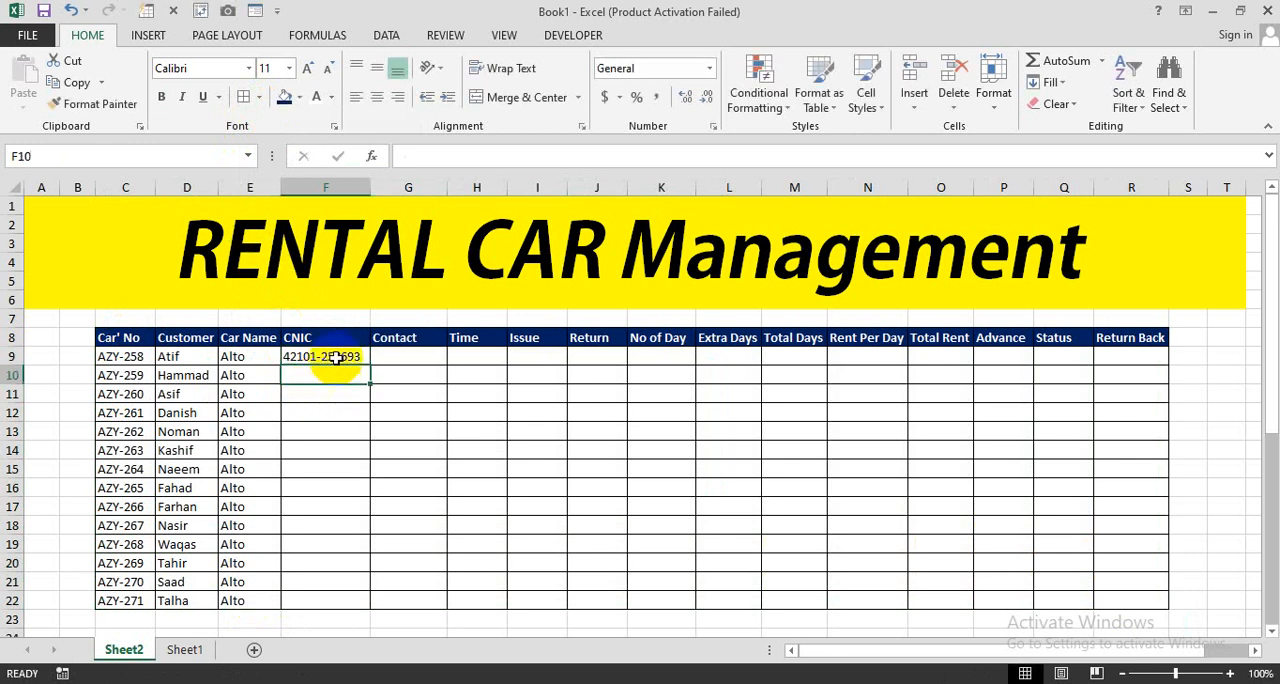
click(336, 357)
drag(374, 366, 373, 605)
- Enter the first customer's contact number in G9 and copy it down to G22
click(403, 356)
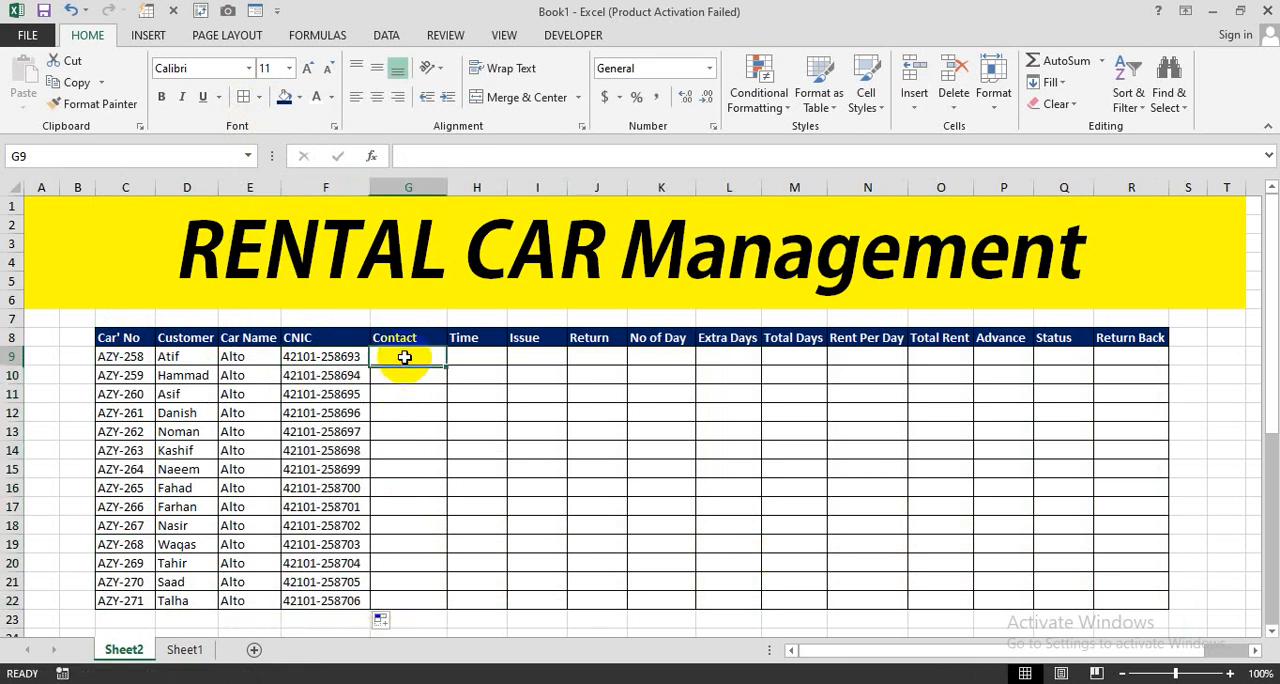
text(2)
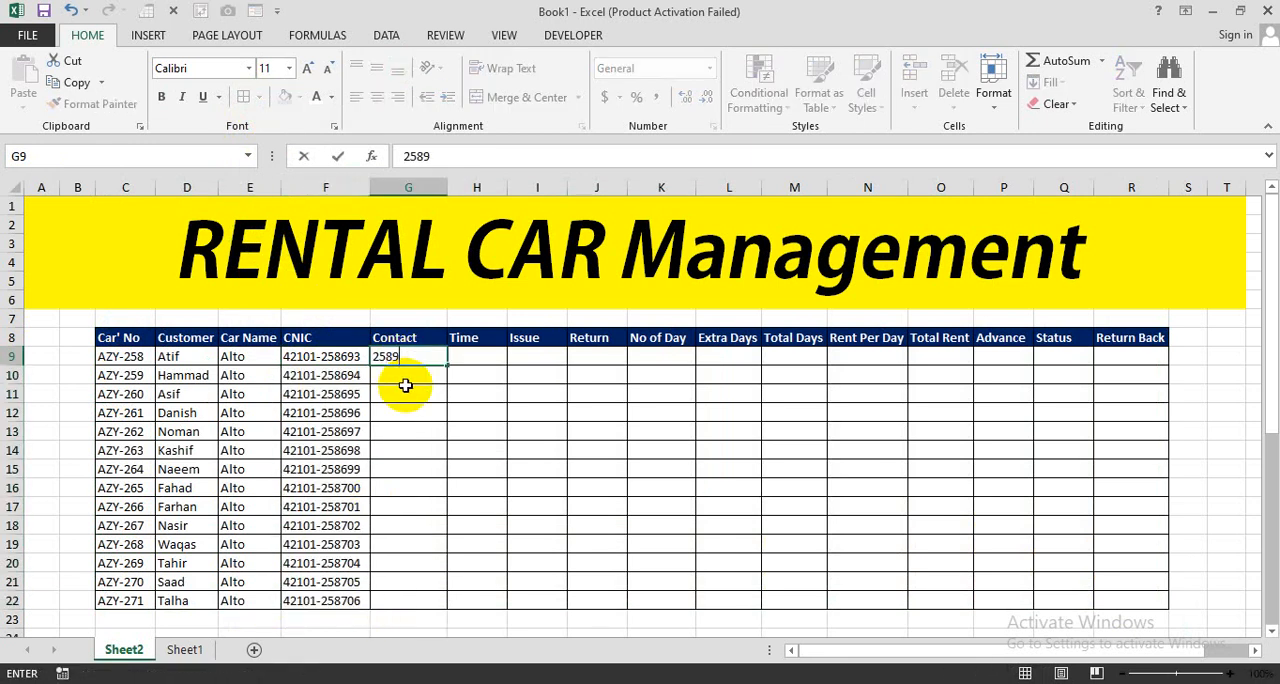
text(589)
key(Return)
click(418, 358)
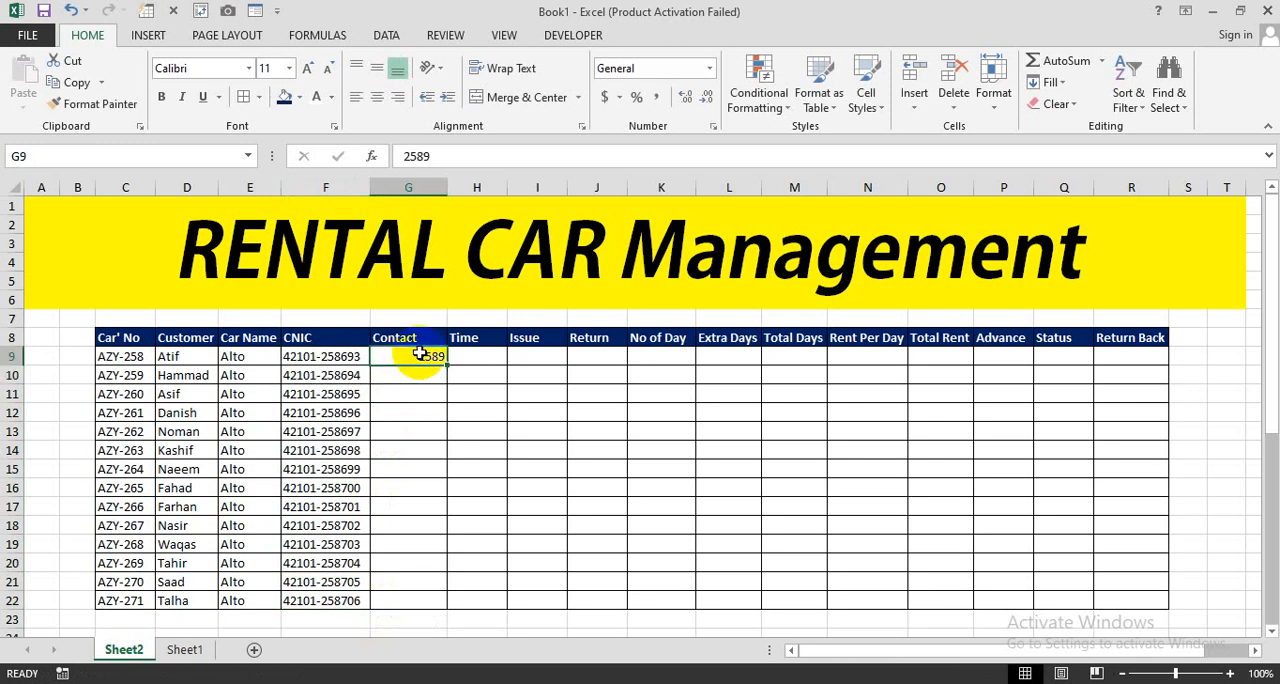
drag(449, 365, 424, 602)
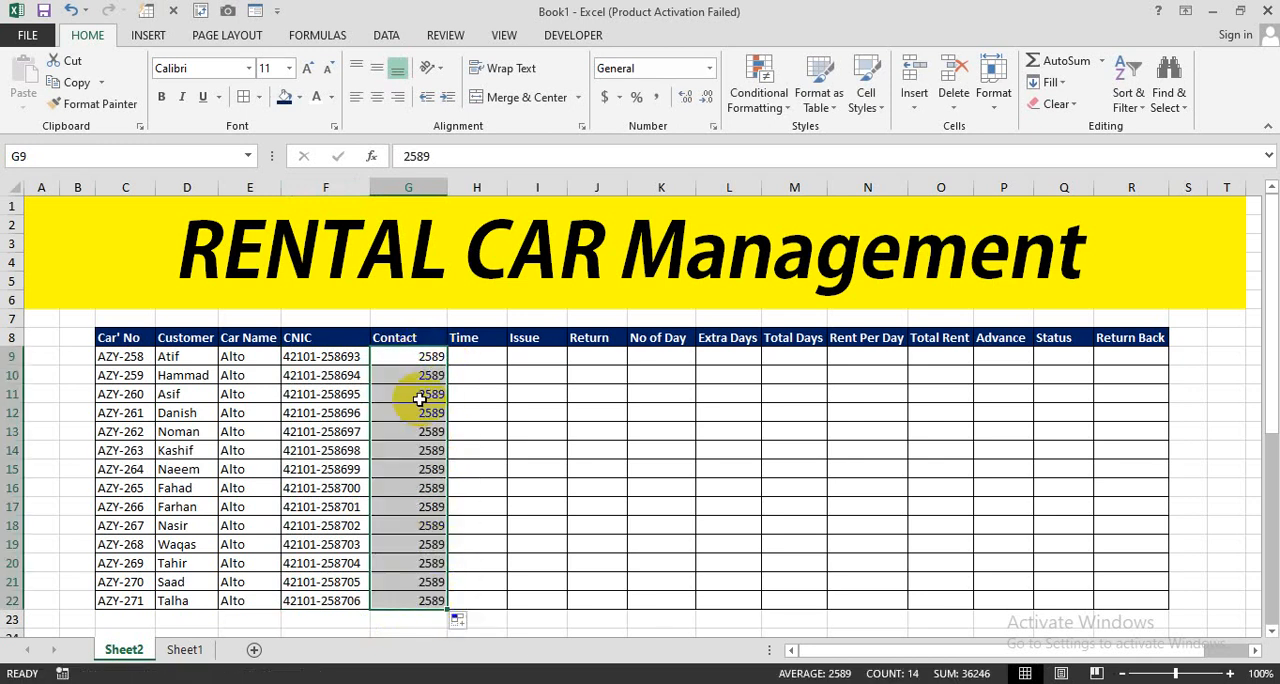
- Review the filled Car No to Contact columns and the empty Time, Issue and Return columns
drag(418, 360, 133, 609)
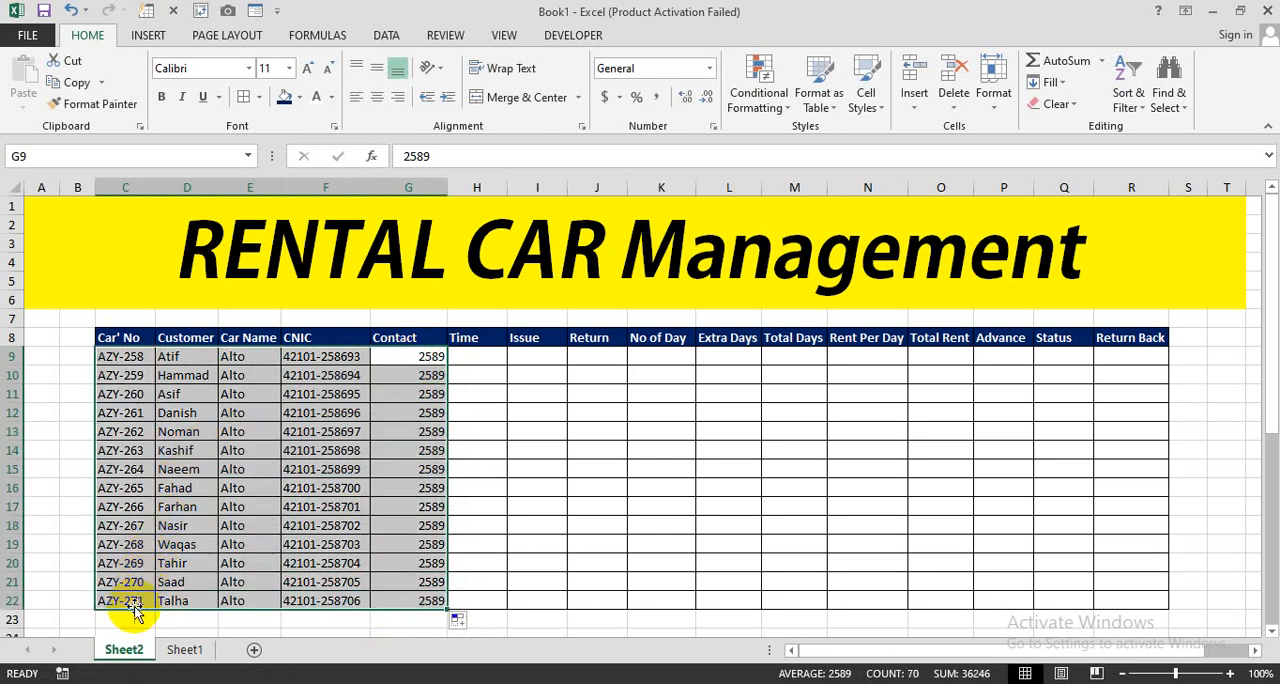
click(488, 355)
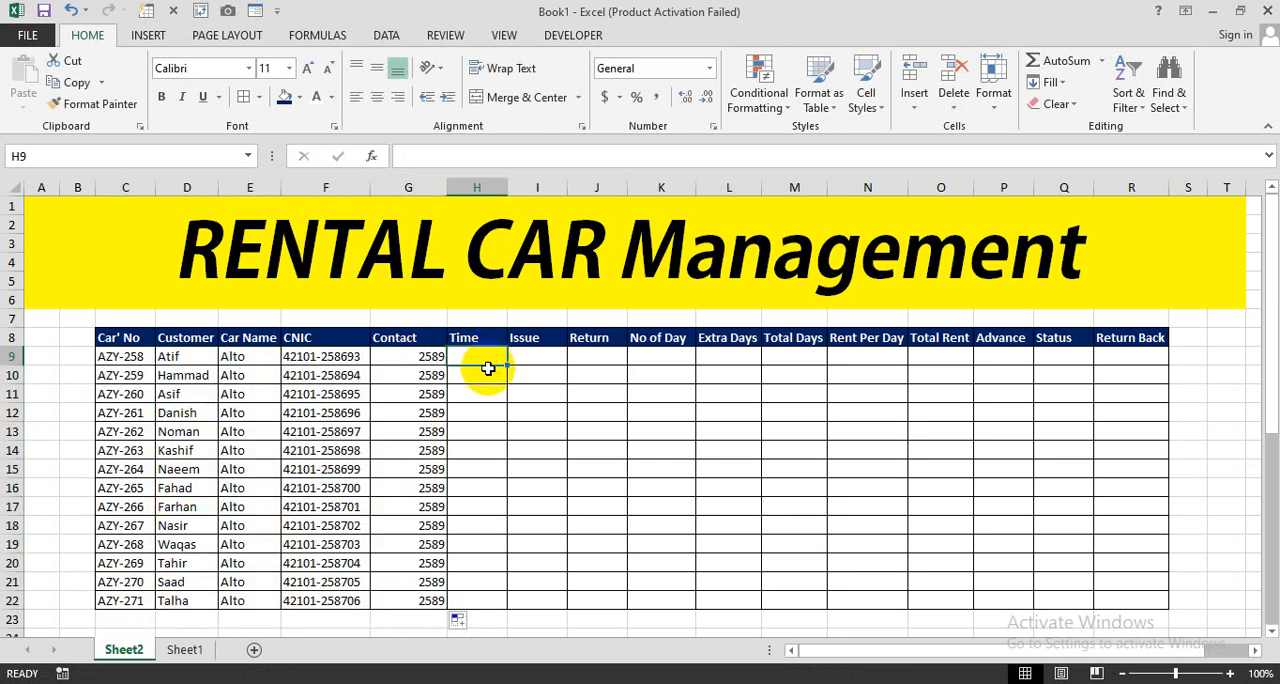
click(162, 358)
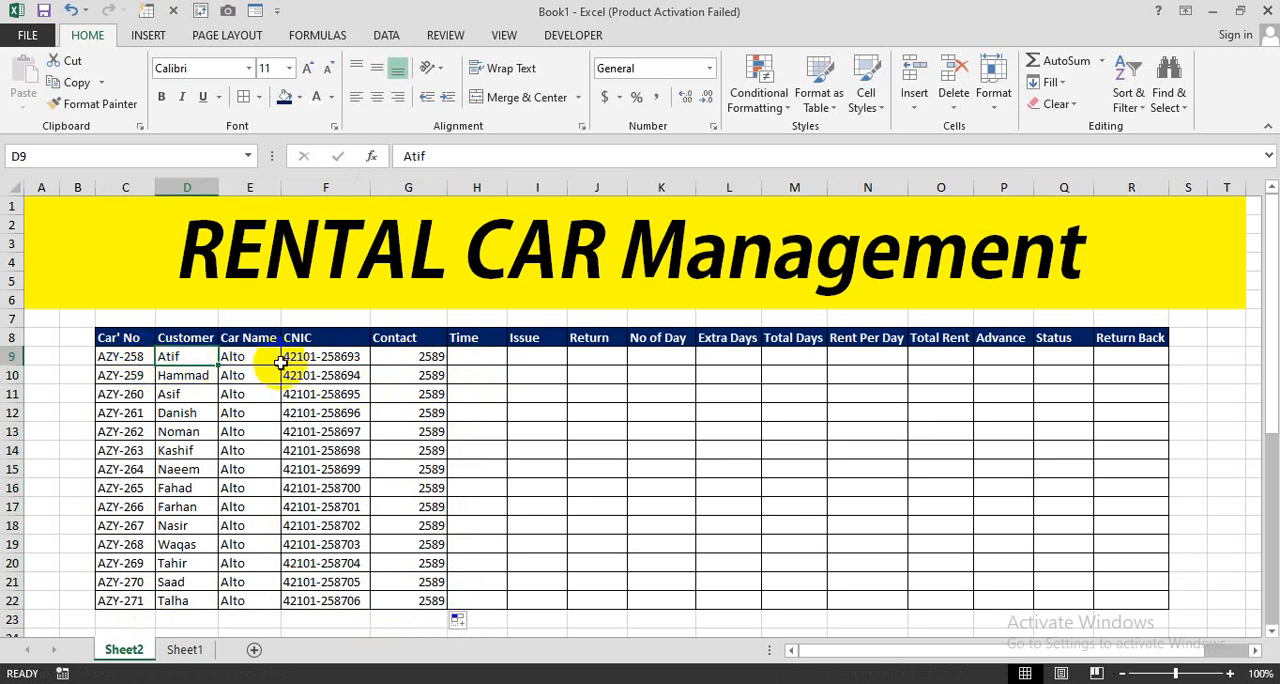
click(248, 362)
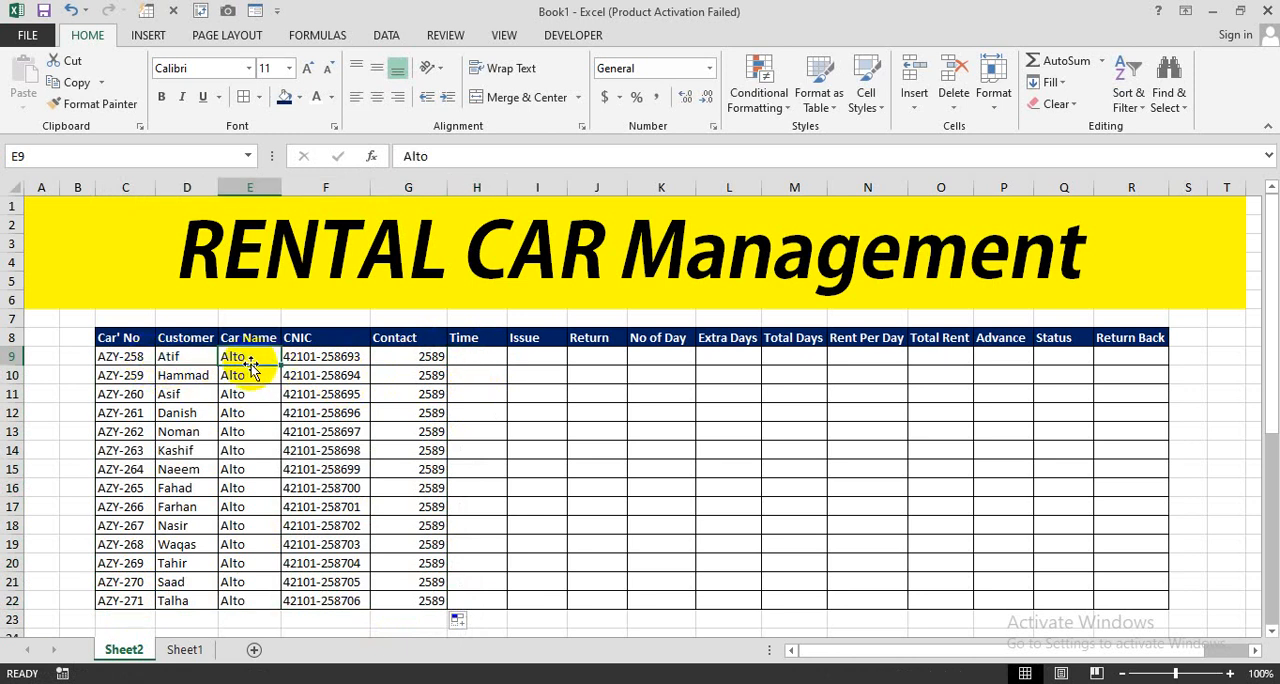
click(310, 356)
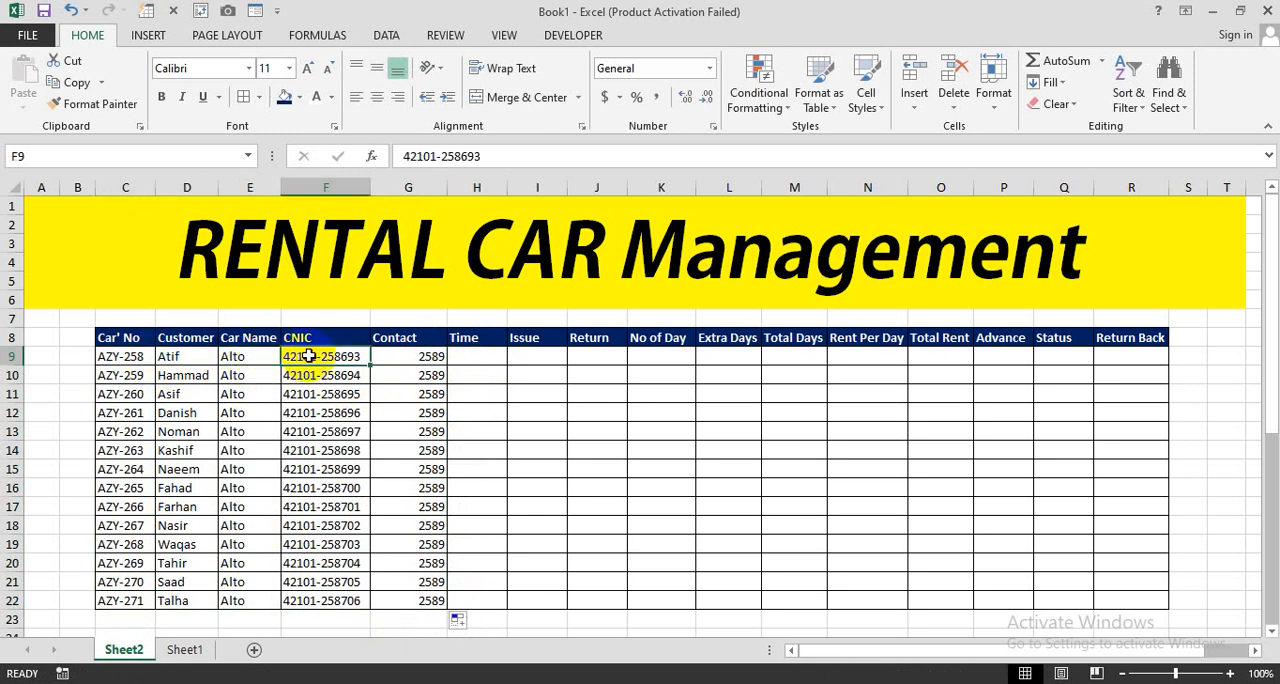
click(426, 358)
click(468, 360)
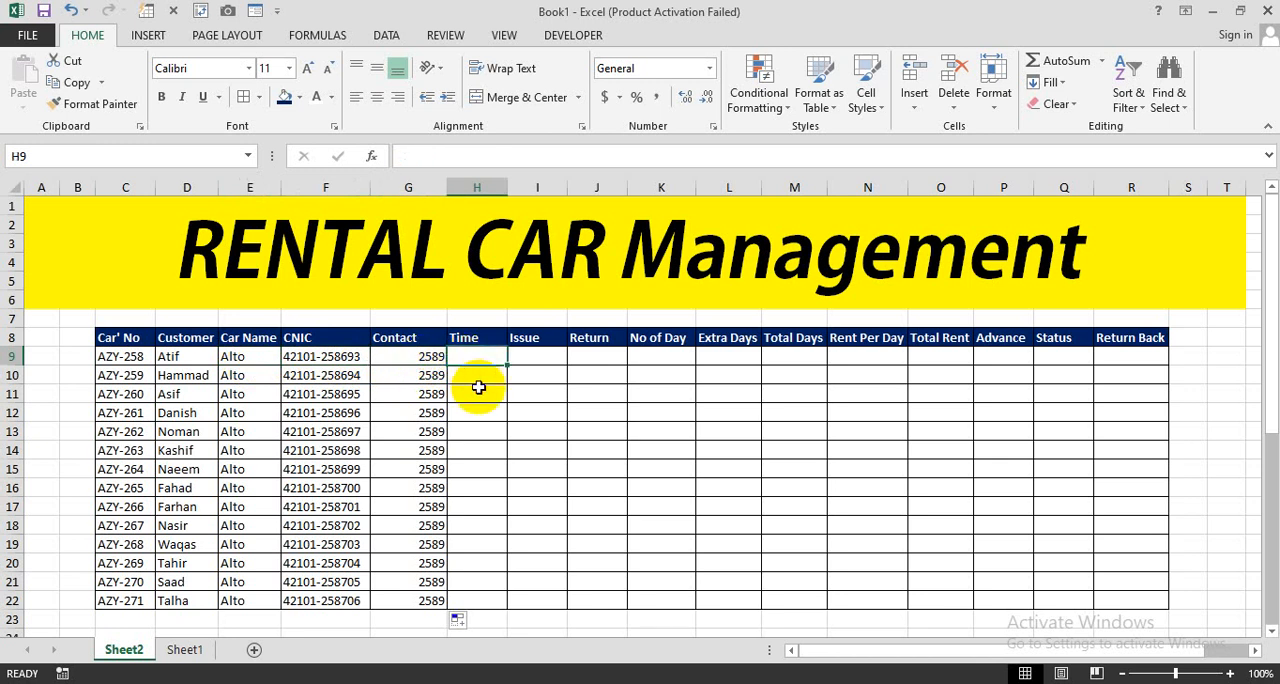
click(526, 356)
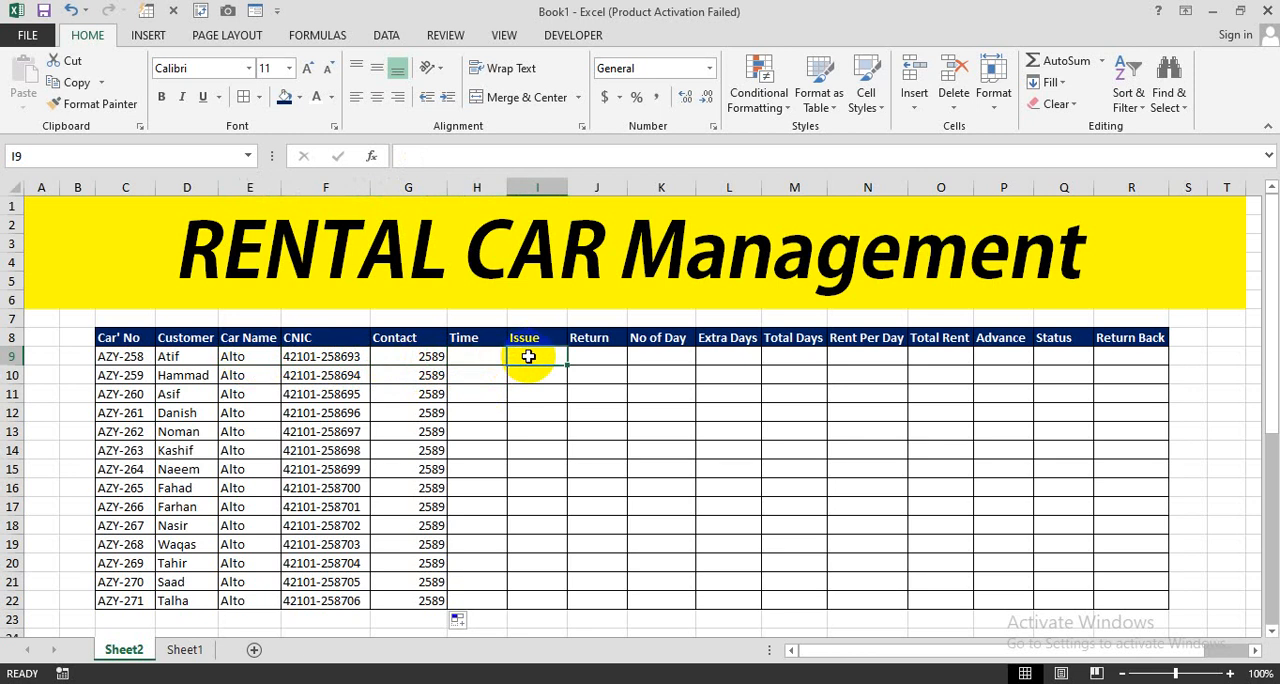
click(590, 359)
mouse_move(500, 356)
mouse_down()
mouse_move(583, 355)
mouse_move(570, 597)
mouse_up()
click(474, 395)
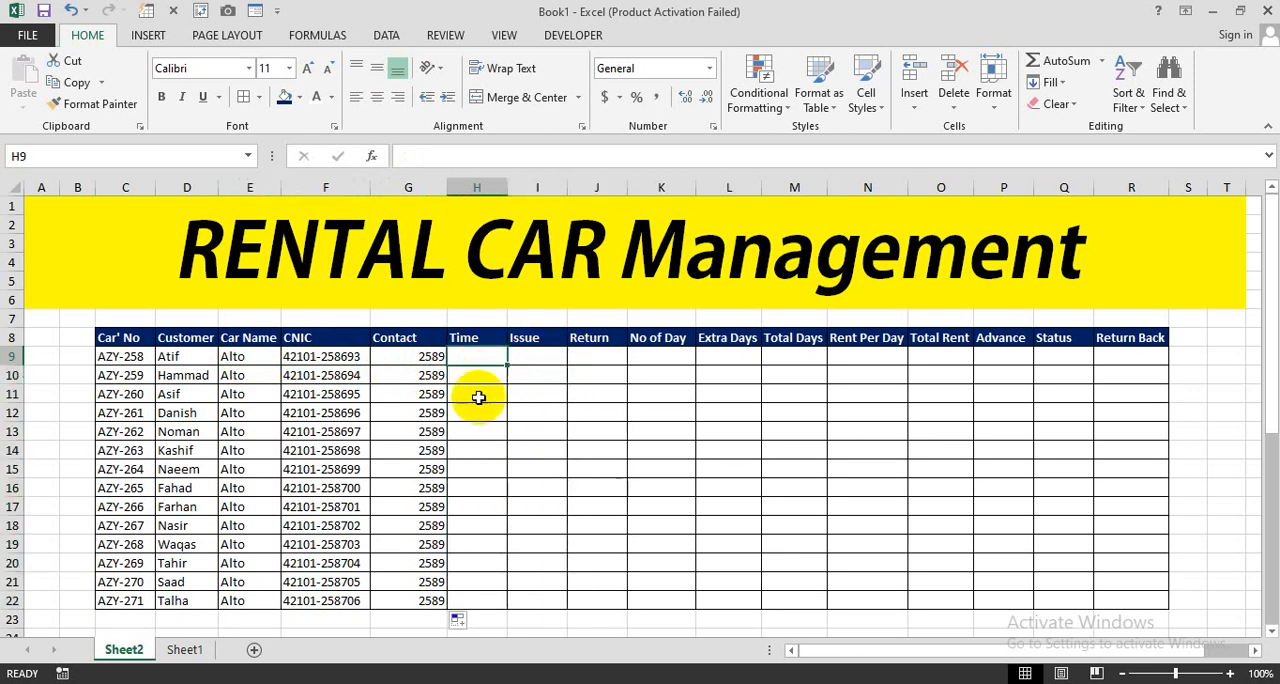
mouse_move(125, 356)
mouse_down()
mouse_move(508, 371)
mouse_move(591, 551)
mouse_move(595, 617)
mouse_up()
- Copy the prepared times and dates from H28:J41 into the Time, Issue and Return columns starting at H9
click(470, 359)
scroll(488, 482, down, 6)
key(ctrl+c)
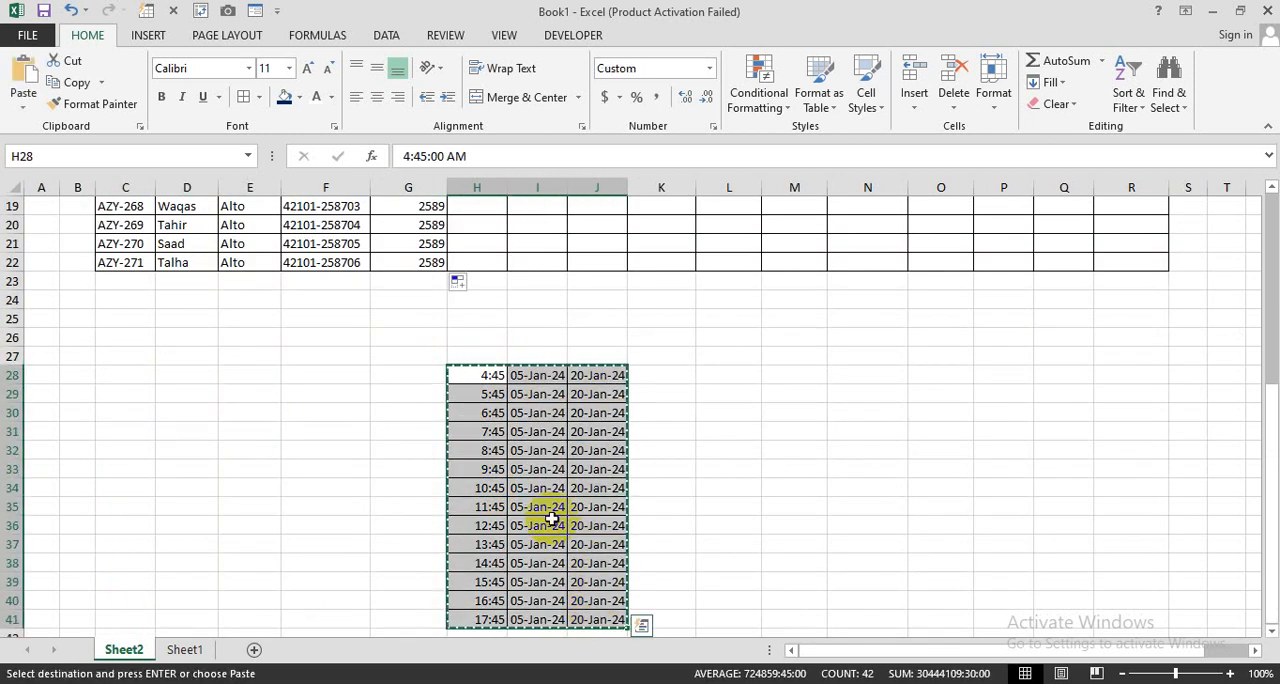
scroll(560, 515, up, 6)
click(478, 356)
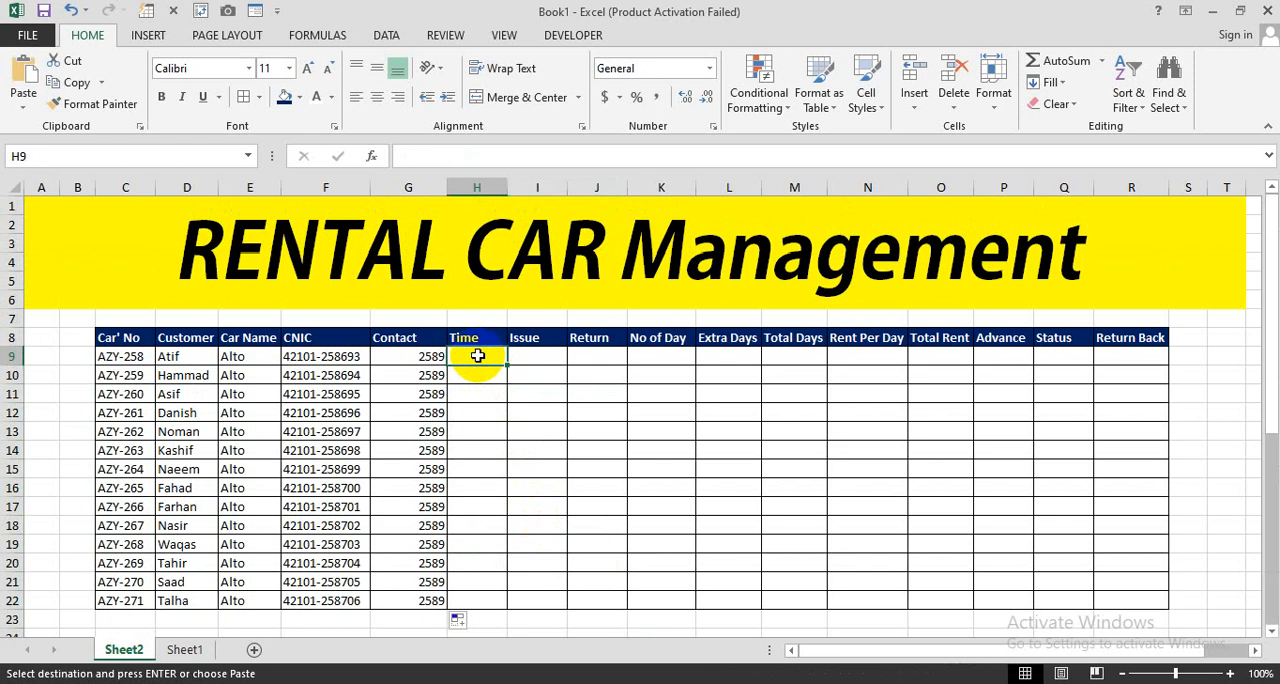
key(ctrl+v)
click(666, 400)
click(487, 358)
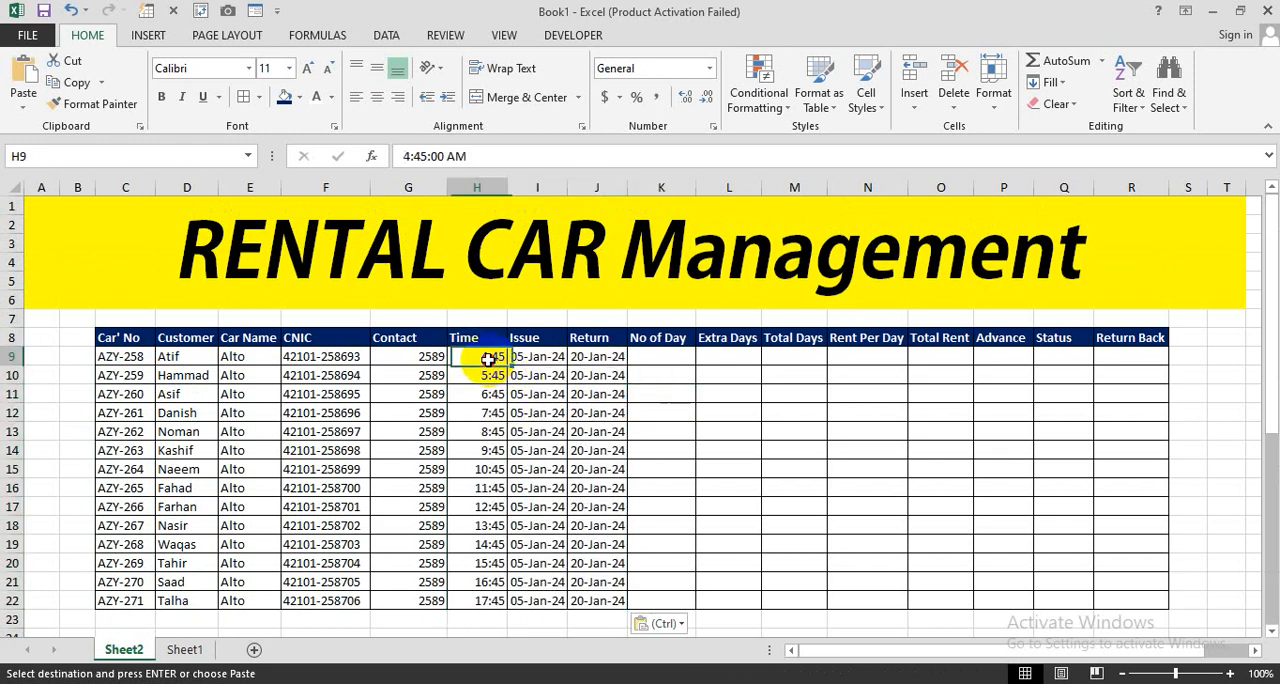
mouse_move(487, 358)
mouse_down()
mouse_move(509, 526)
mouse_move(590, 582)
mouse_up()
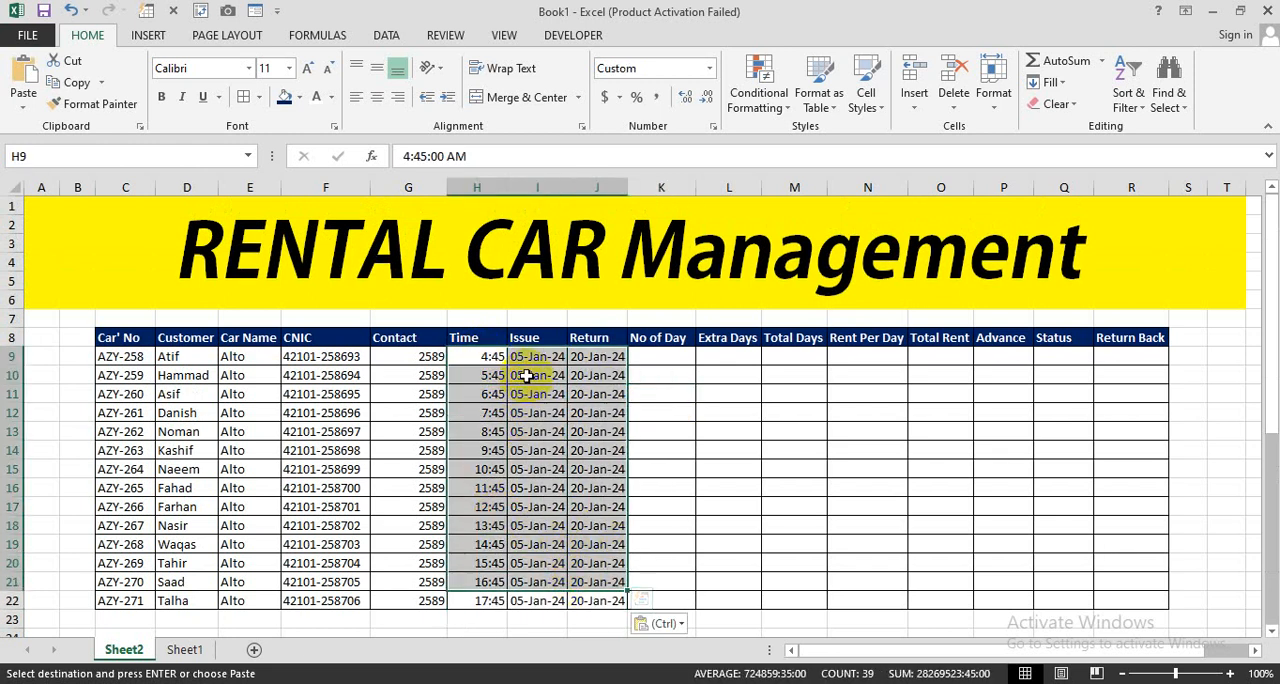
key(Right)
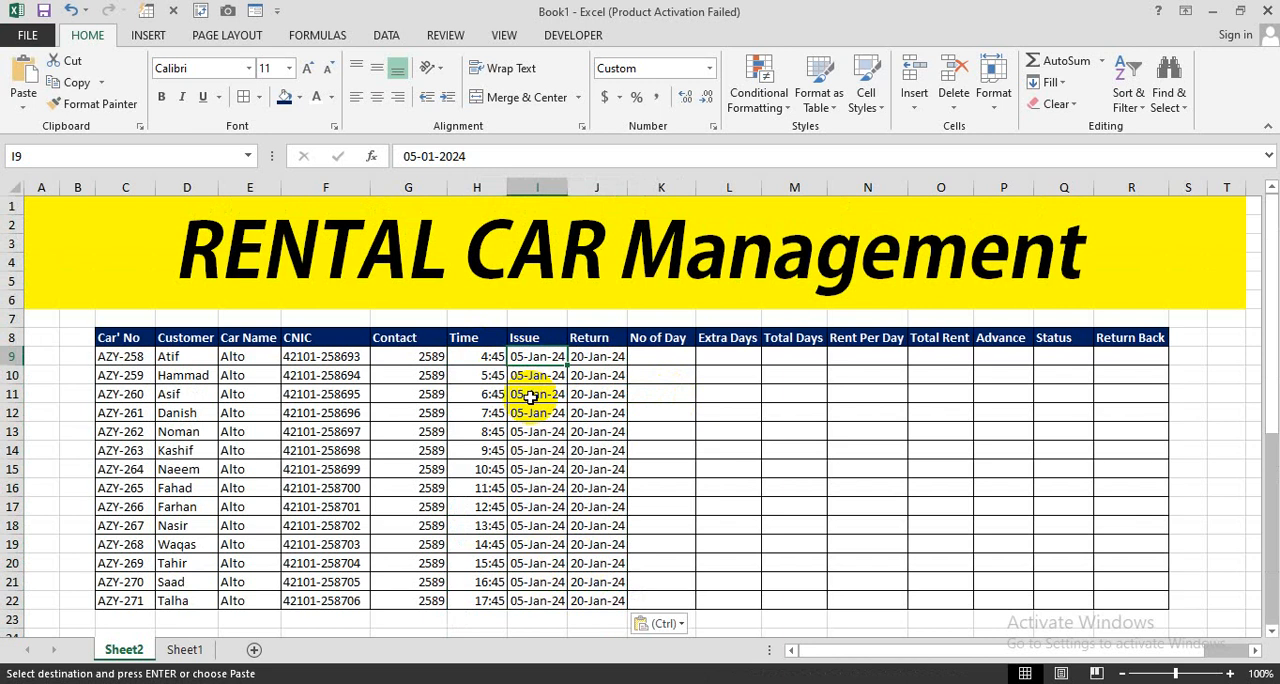
click(590, 358)
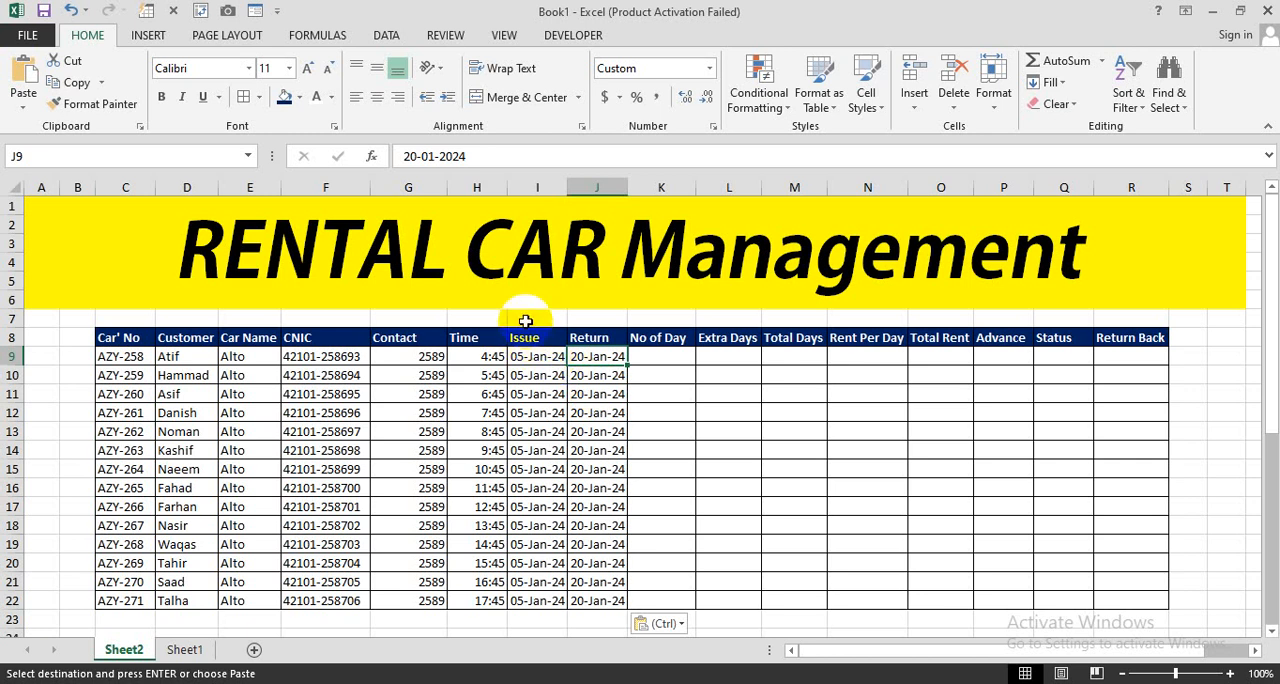
- Merge and center I7:J7 above the Issue and Return headers and enter 7 in it
drag(514, 320, 570, 322)
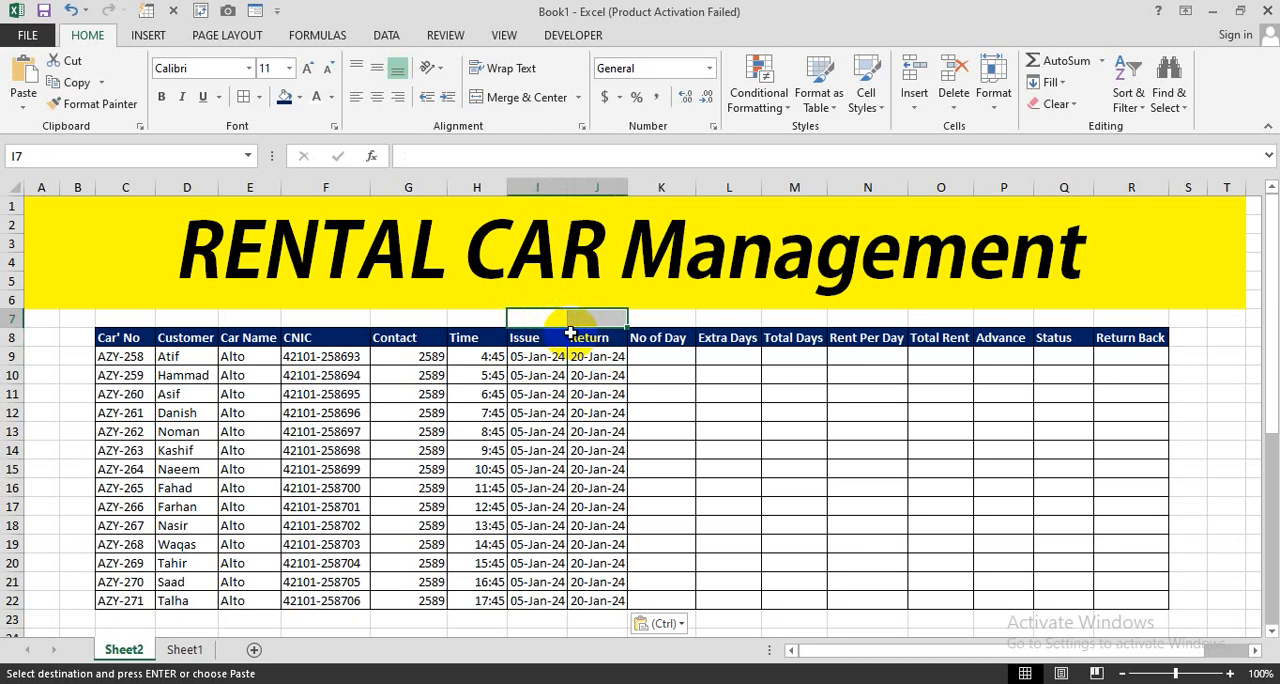
click(515, 98)
text(7)
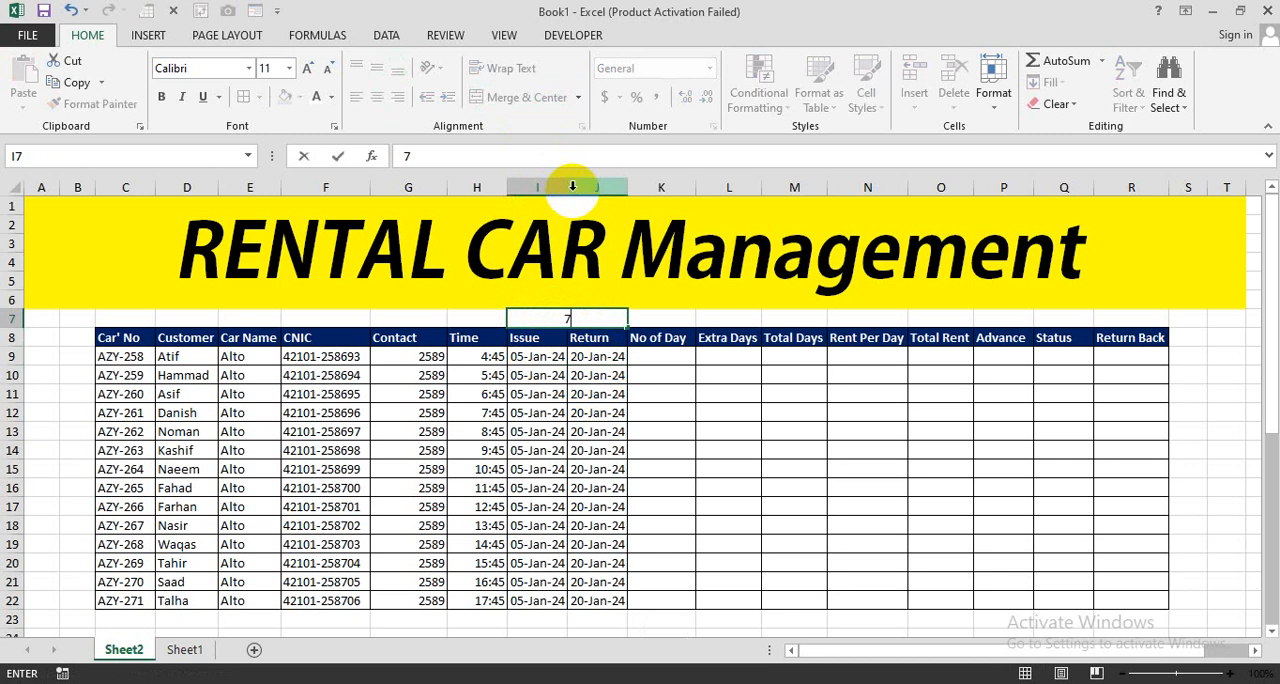
key(Return)
click(569, 317)
double_click(568, 317)
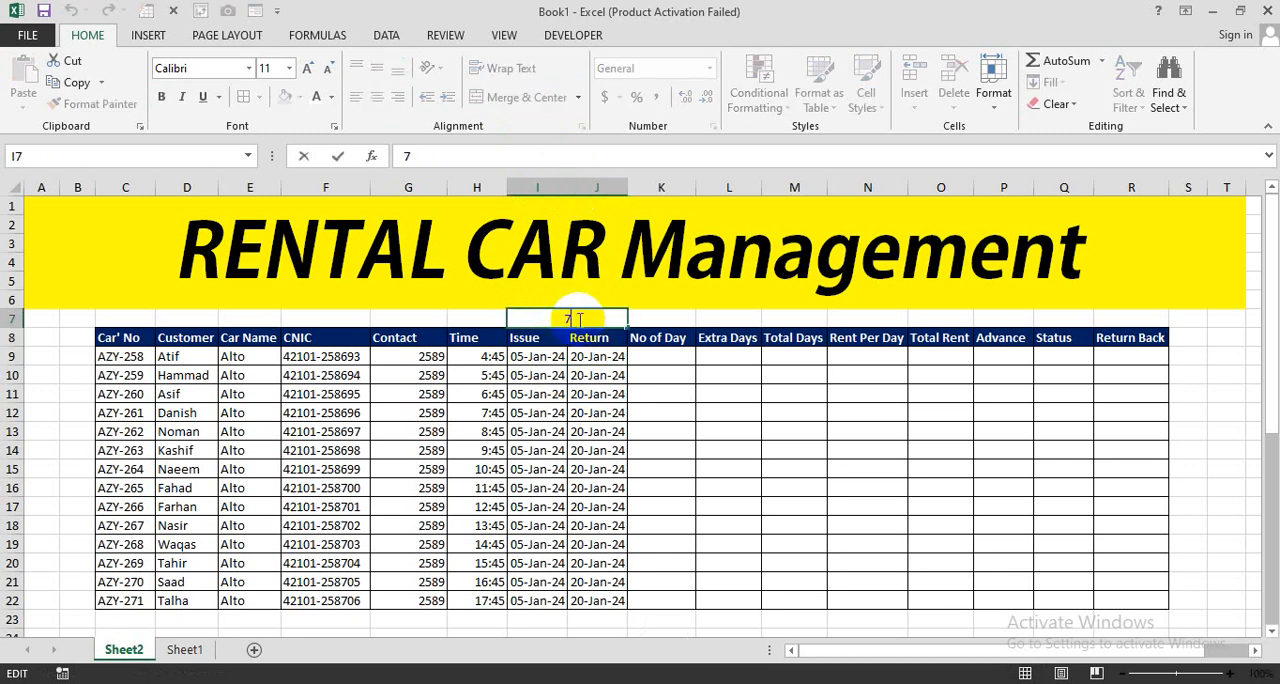
key(Return)
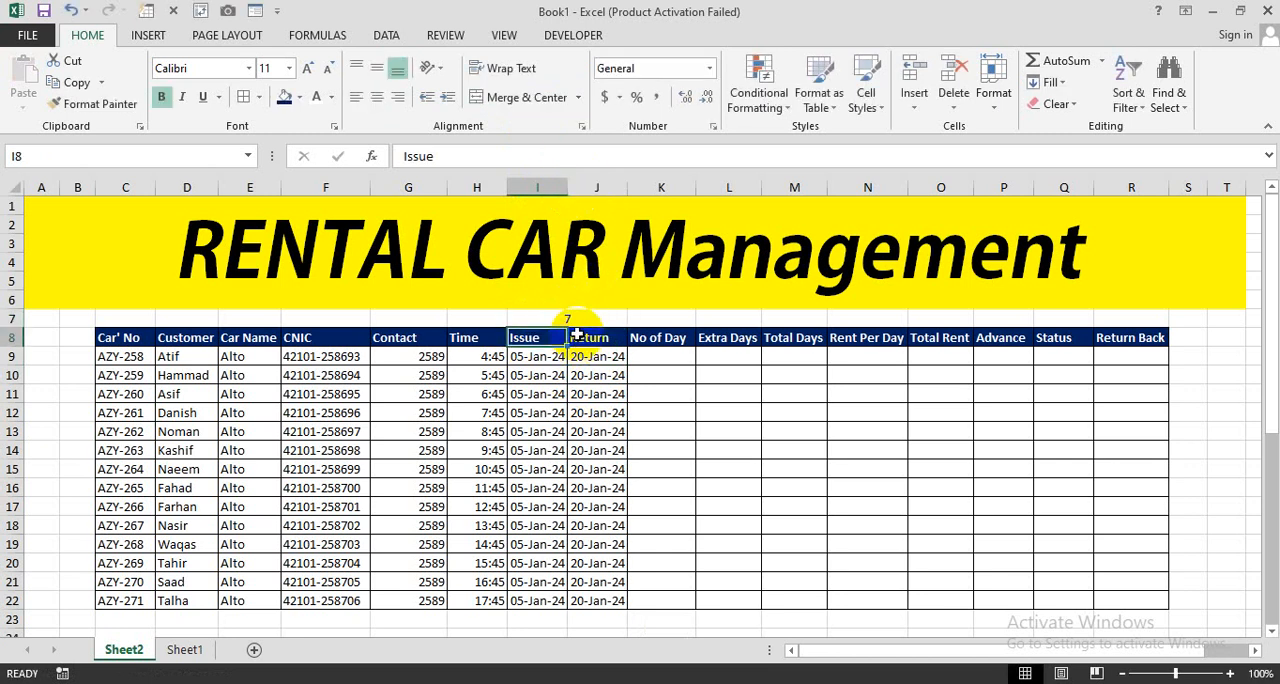
- Format the merged cell I7 with bold white text on a red fill
click(575, 319)
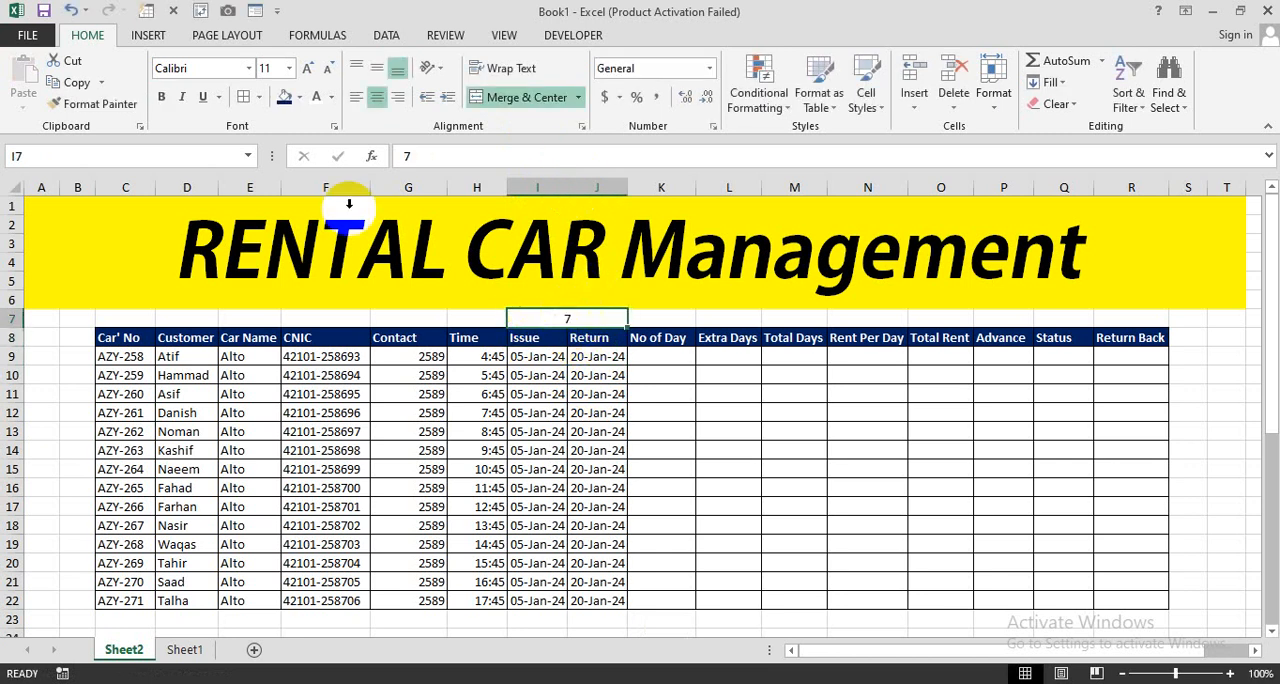
click(298, 97)
click(294, 240)
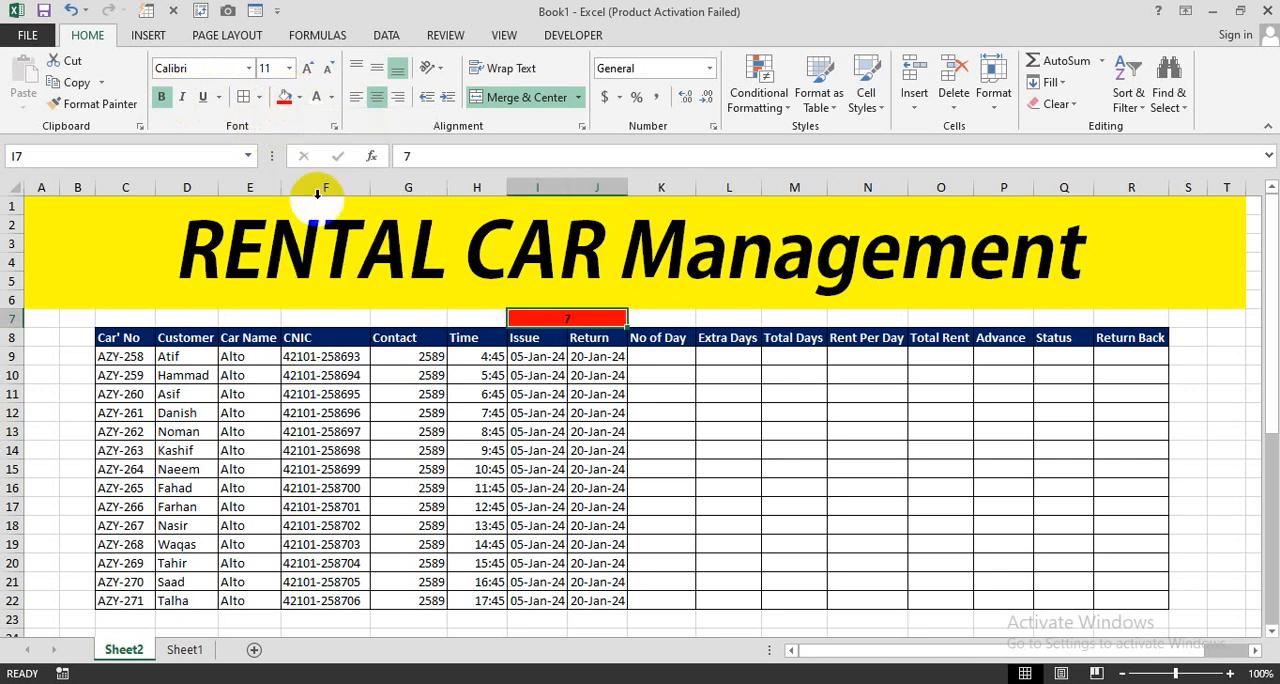
drag(545, 412, 600, 412)
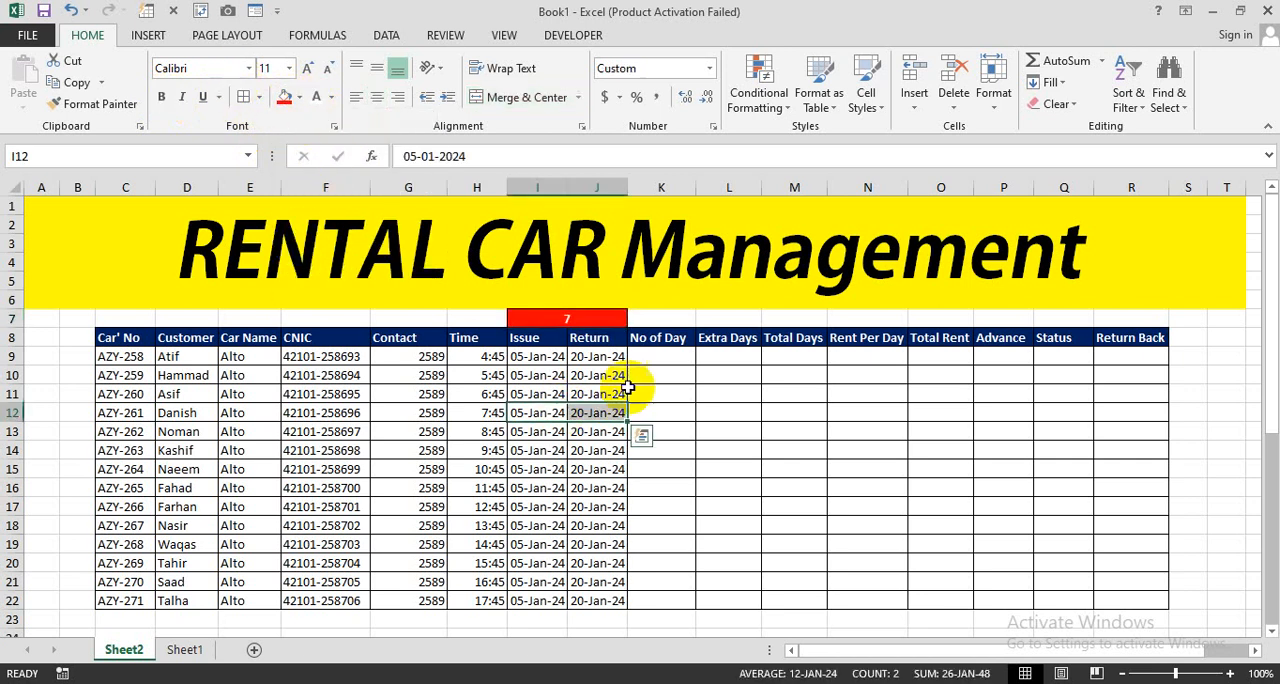
- Calculate the number of days in K9 with the formula =J9-I9
click(660, 356)
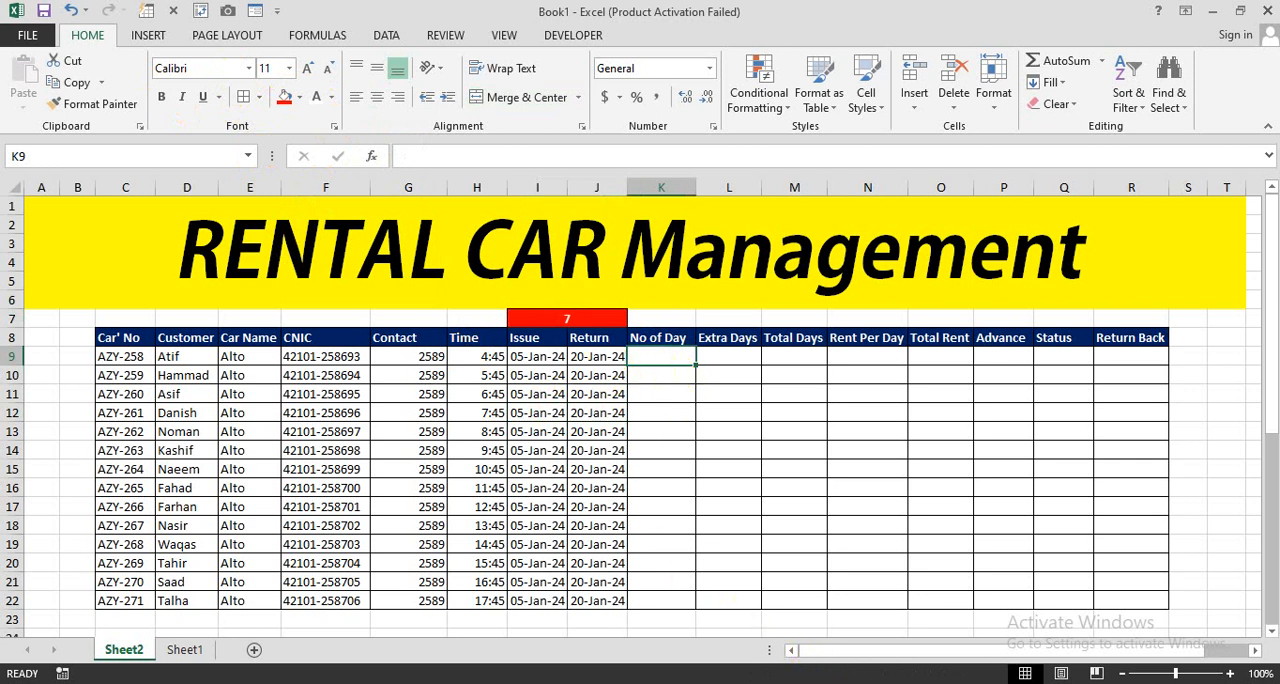
click(655, 366)
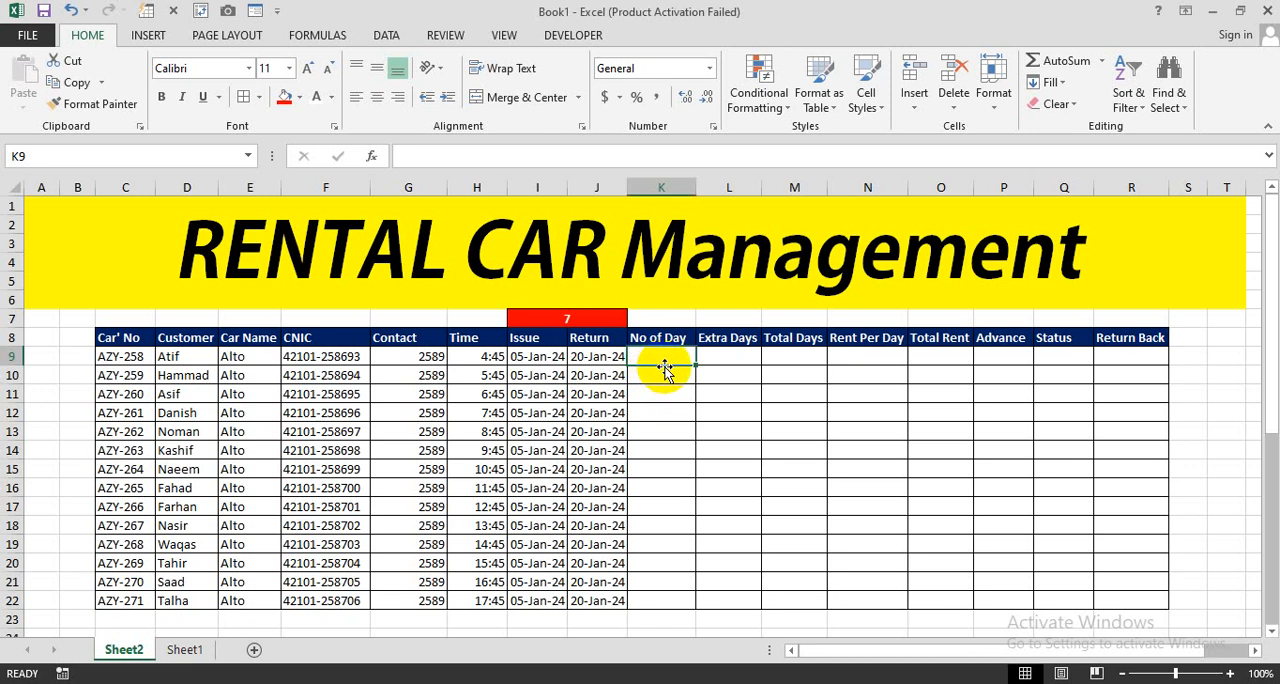
text(=)
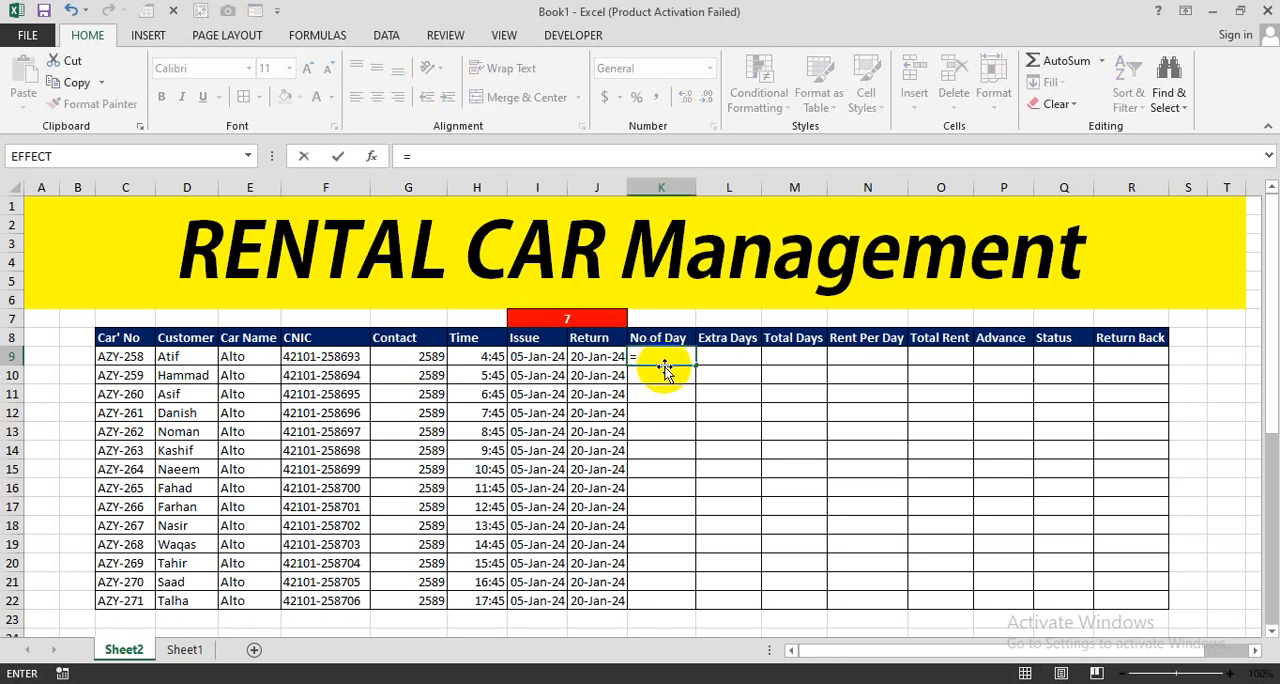
click(598, 358)
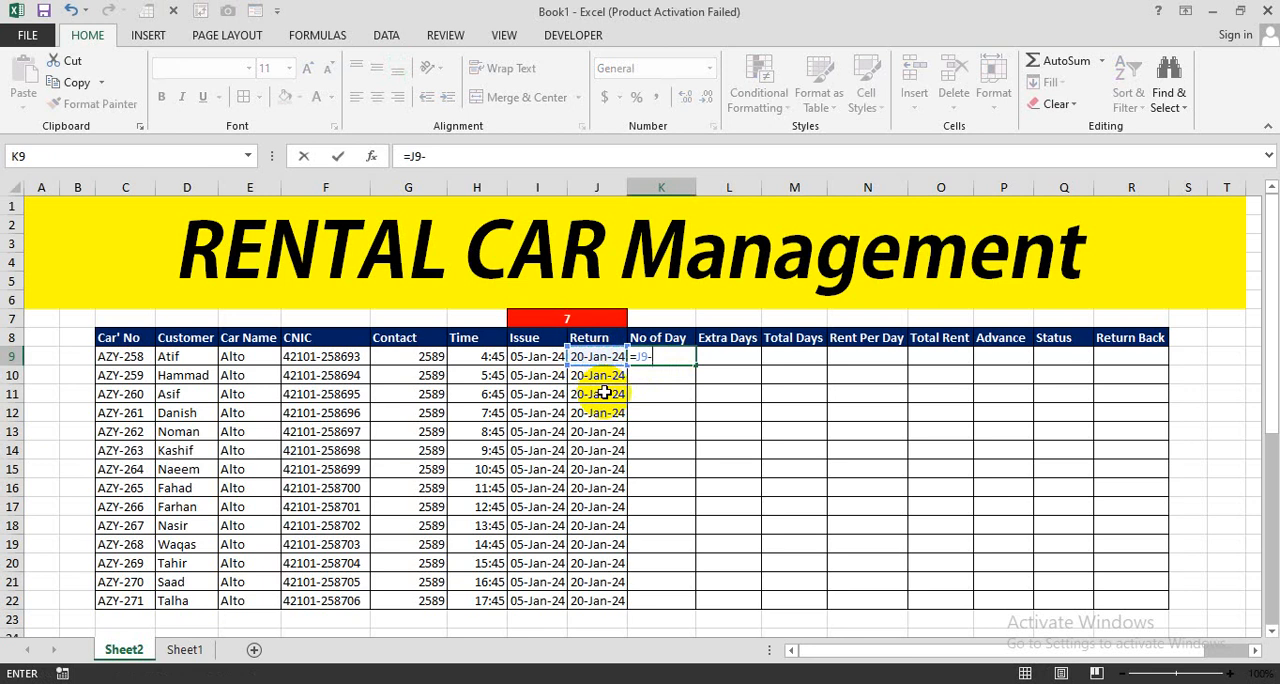
click(537, 356)
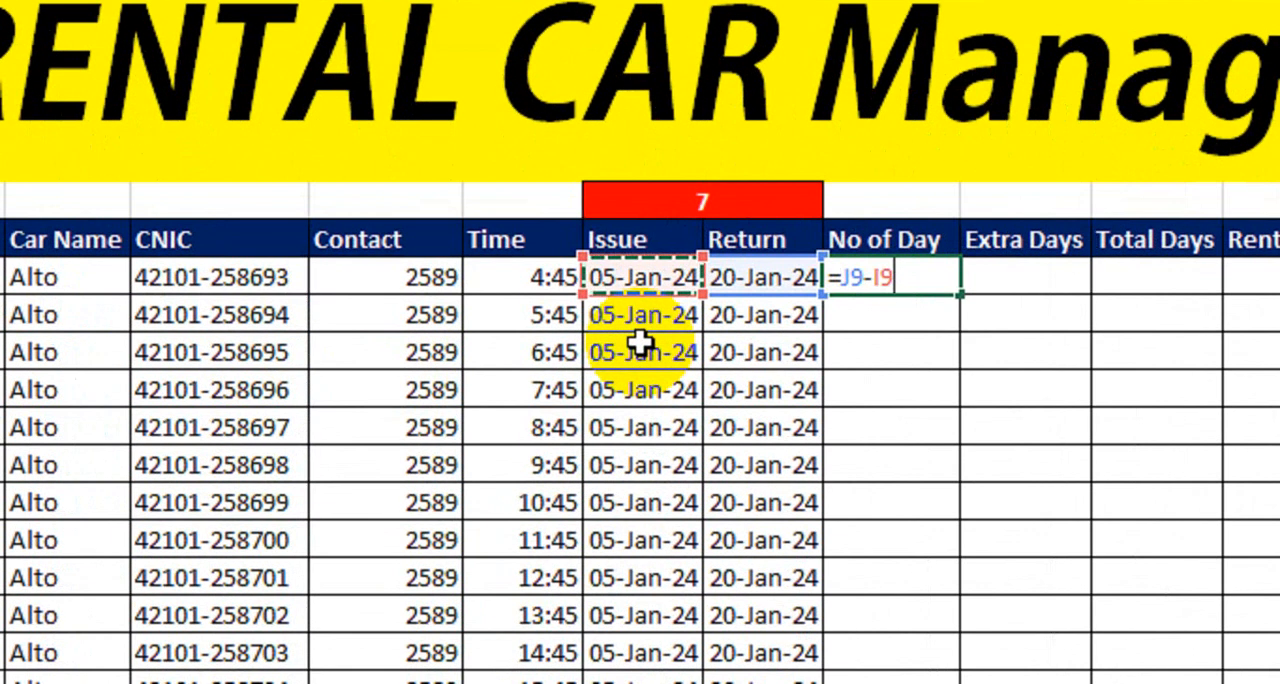
key(Return)
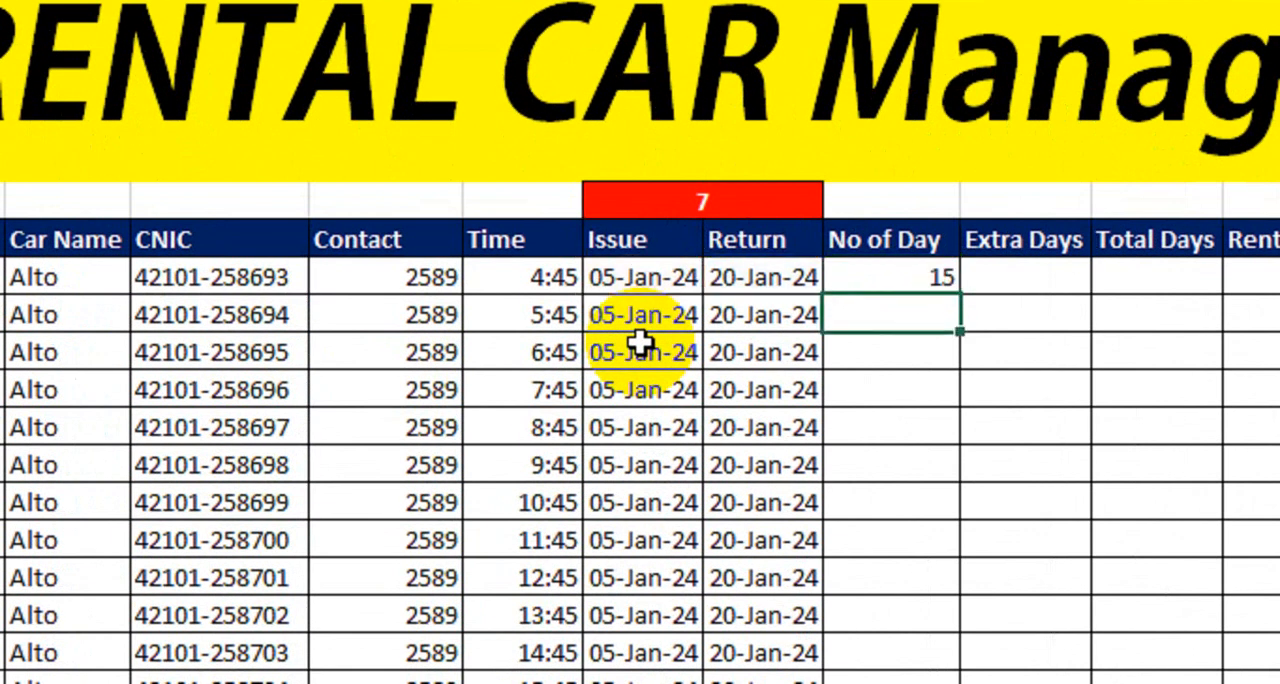
click(875, 287)
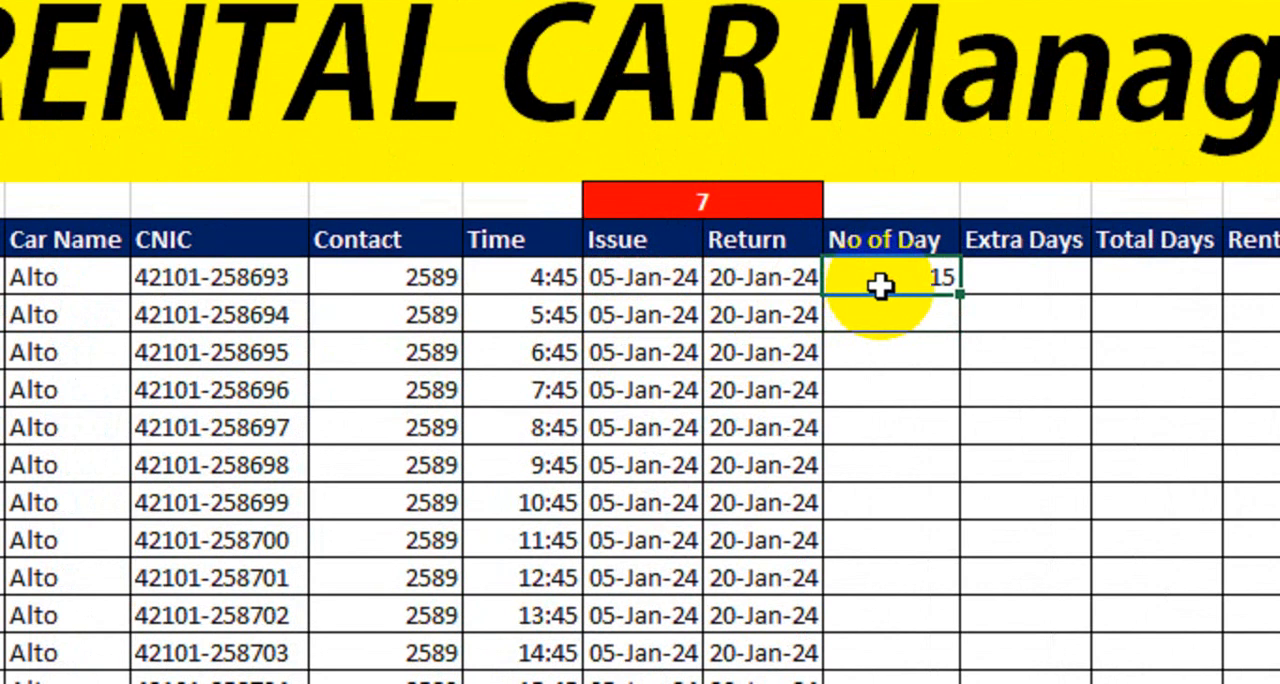
- Fill the No of Day formula in K9 down to K22
drag(955, 297, 948, 560)
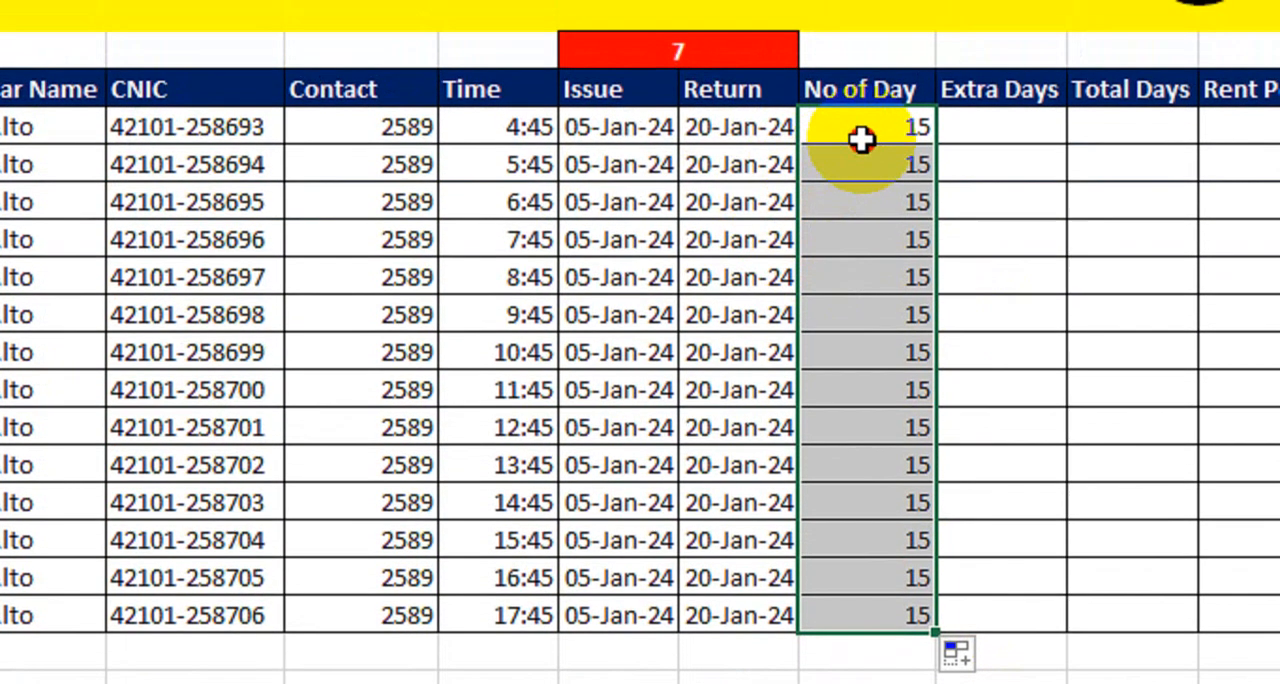
drag(875, 57, 864, 460)
drag(850, 530, 857, 600)
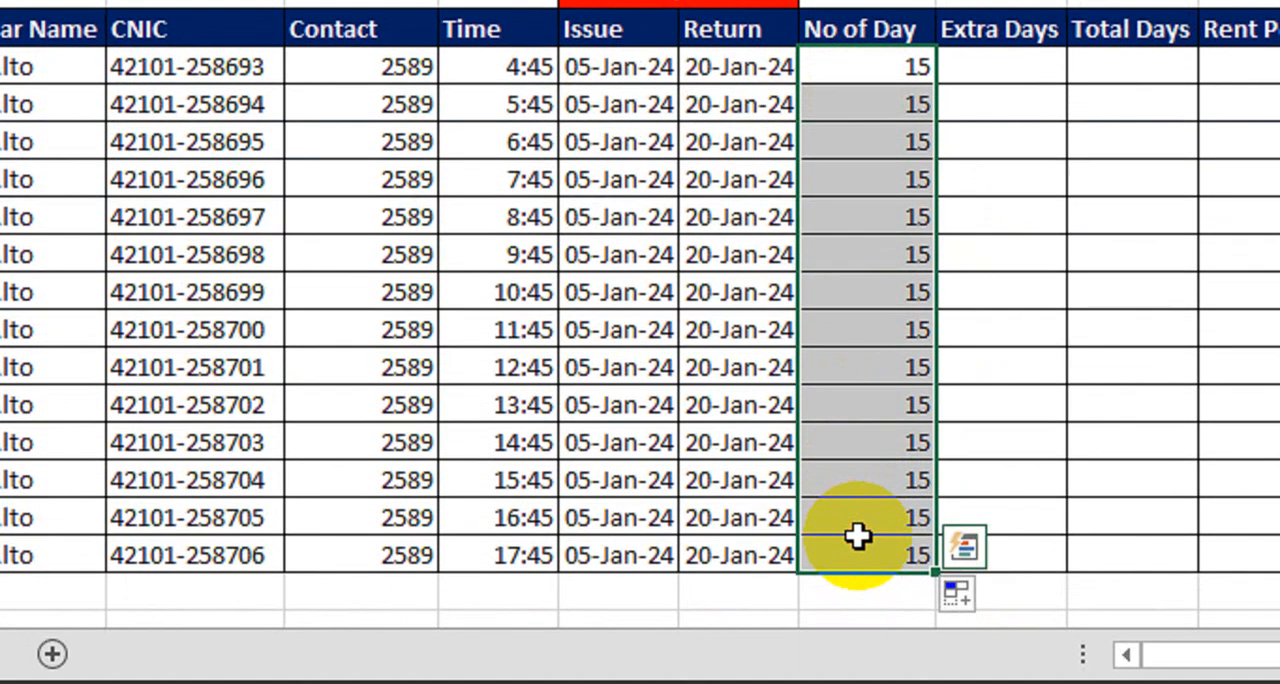
drag(734, 127, 714, 606)
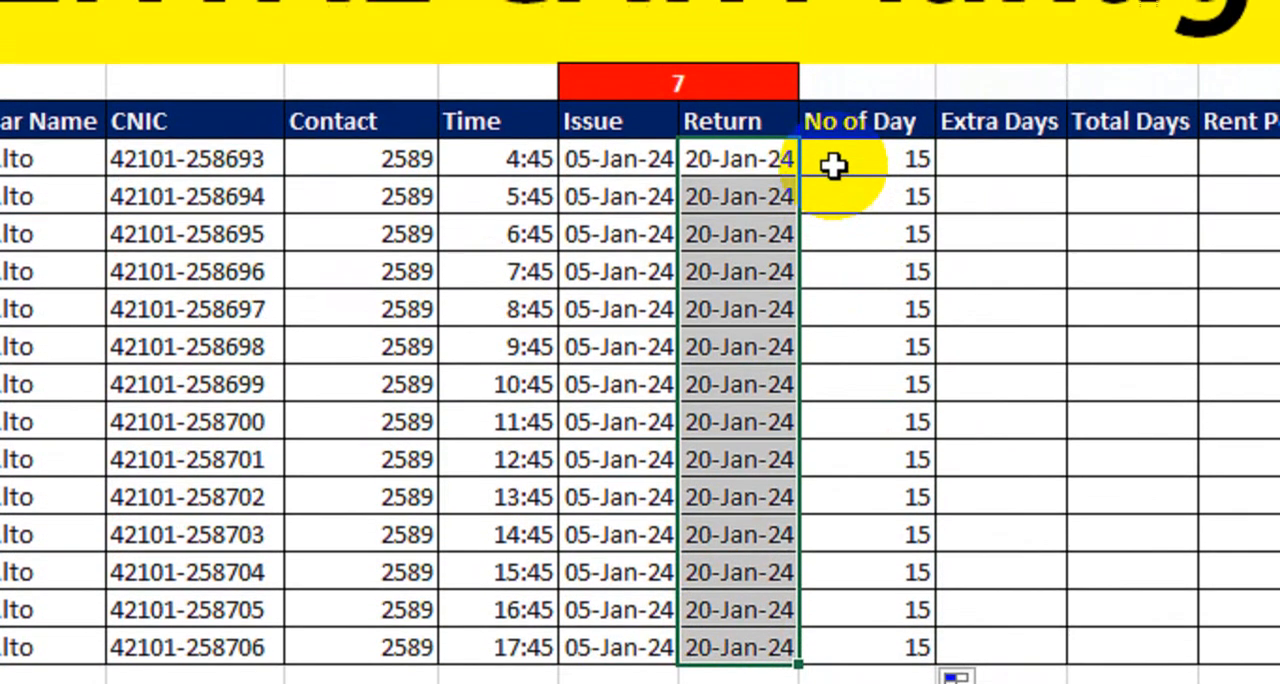
drag(611, 166, 539, 217)
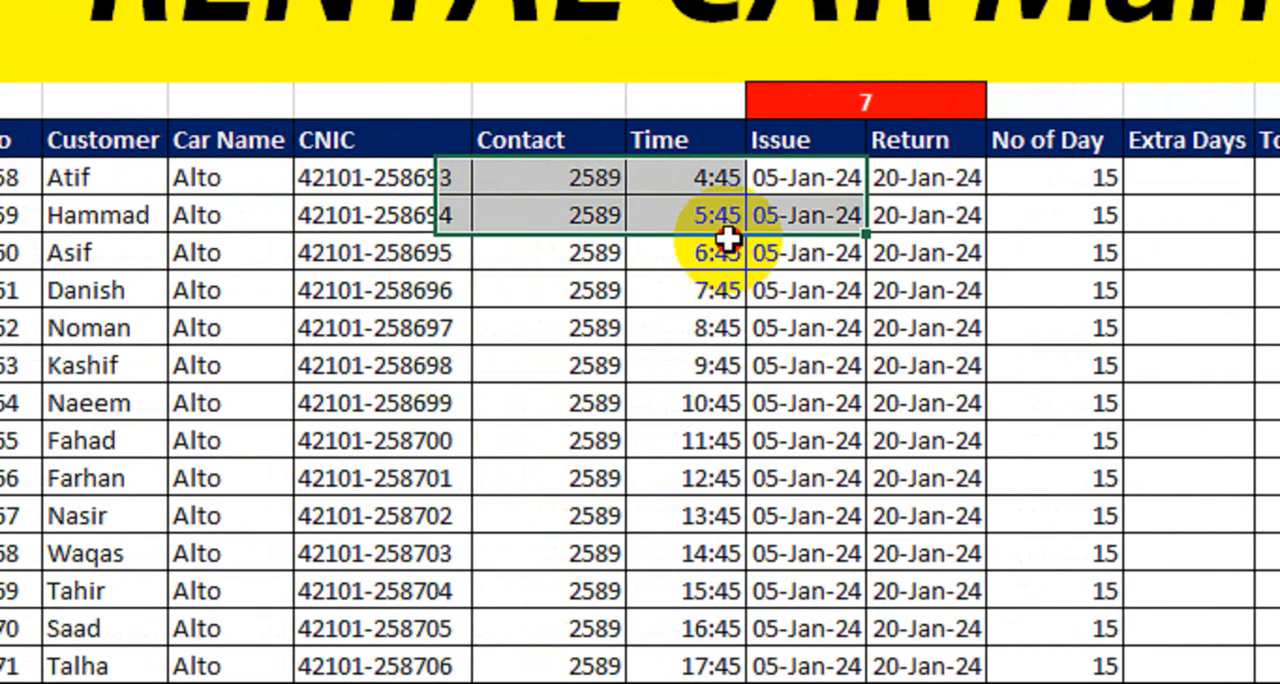
drag(728, 240, 1053, 638)
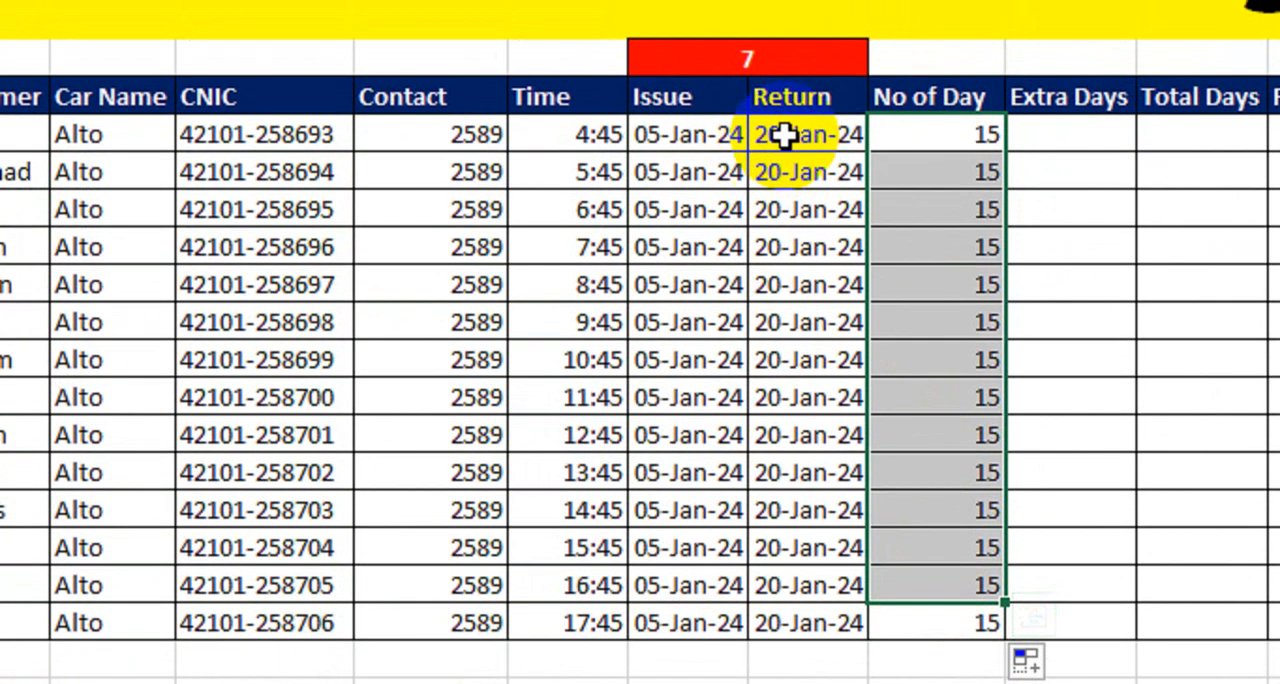
drag(777, 131, 689, 244)
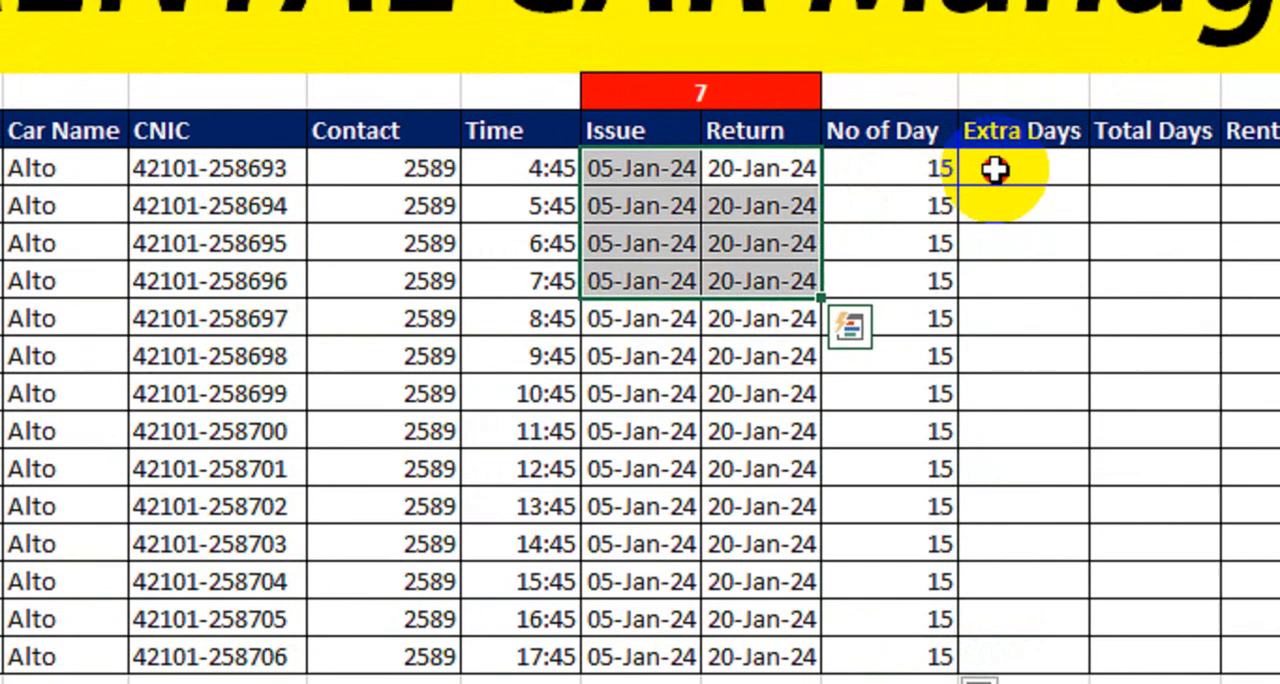
- Calculate the extra days in L9 with the formula =K9-I7
click(1030, 153)
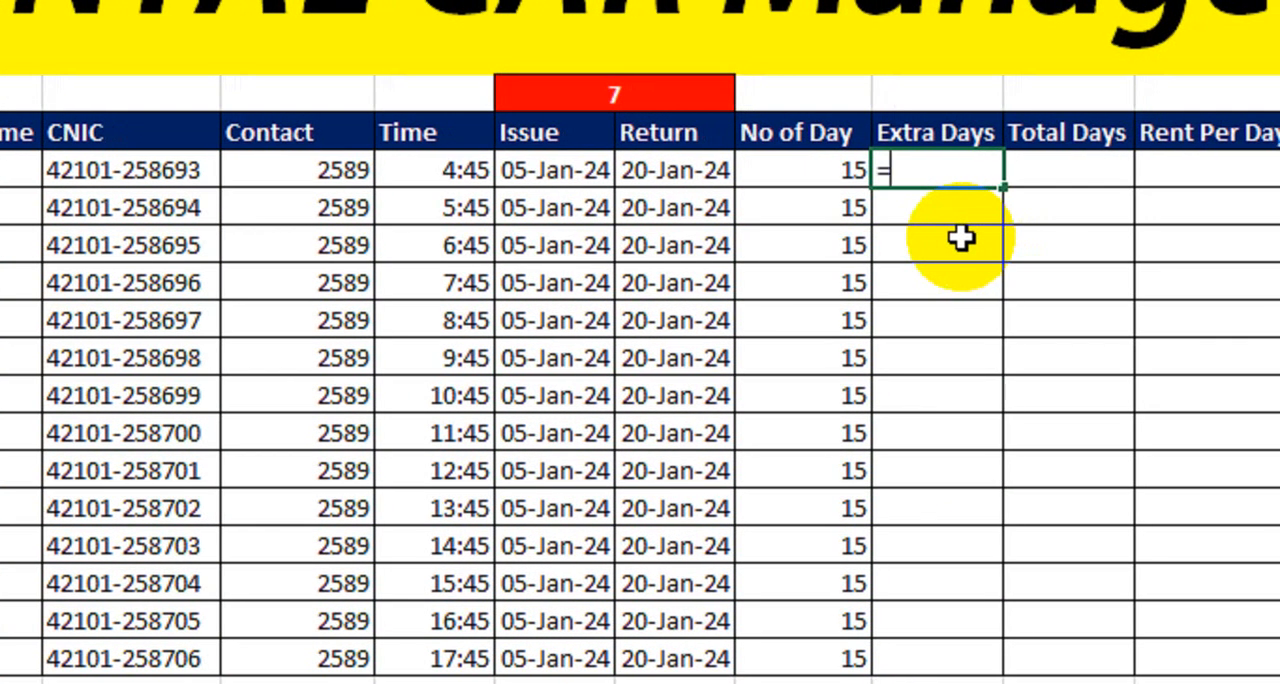
click(814, 172)
text(-)
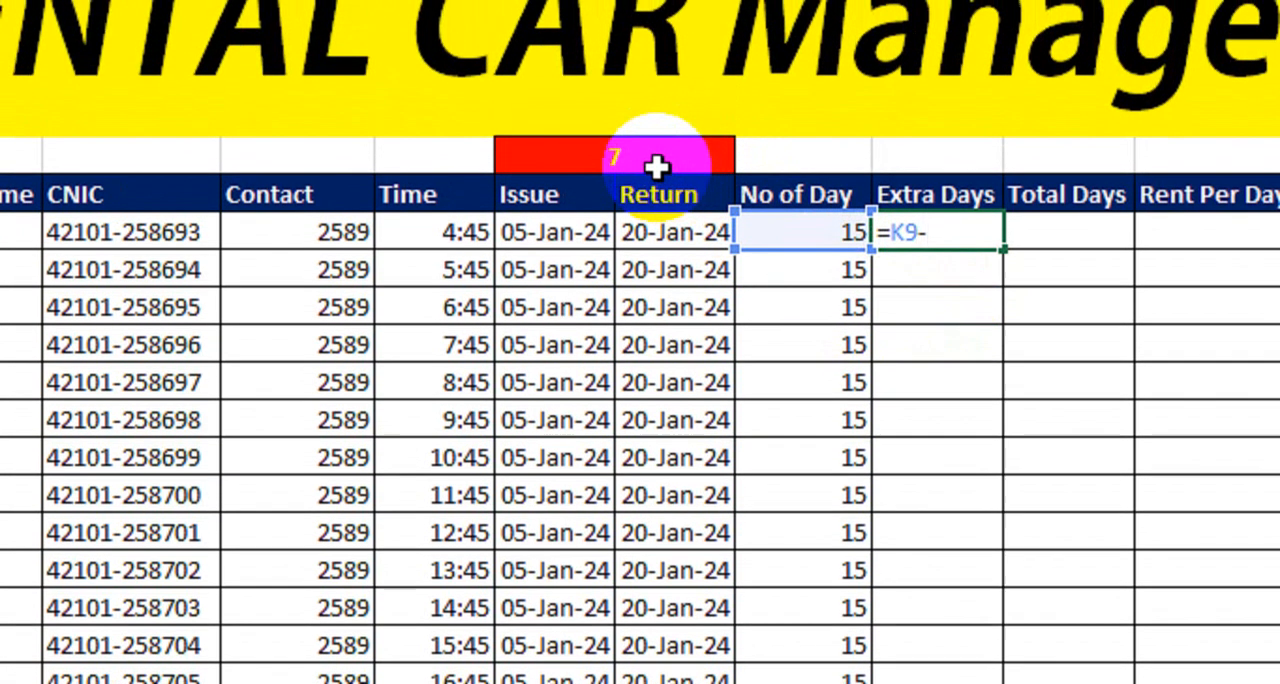
click(655, 97)
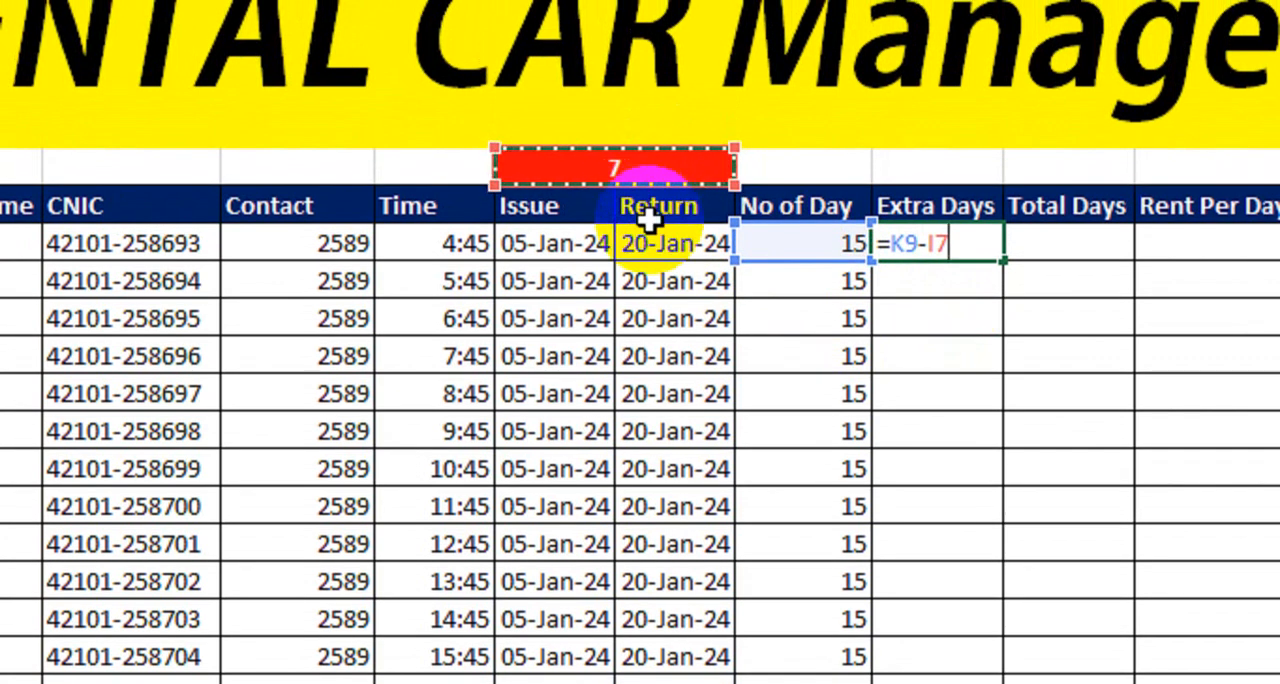
key(Return)
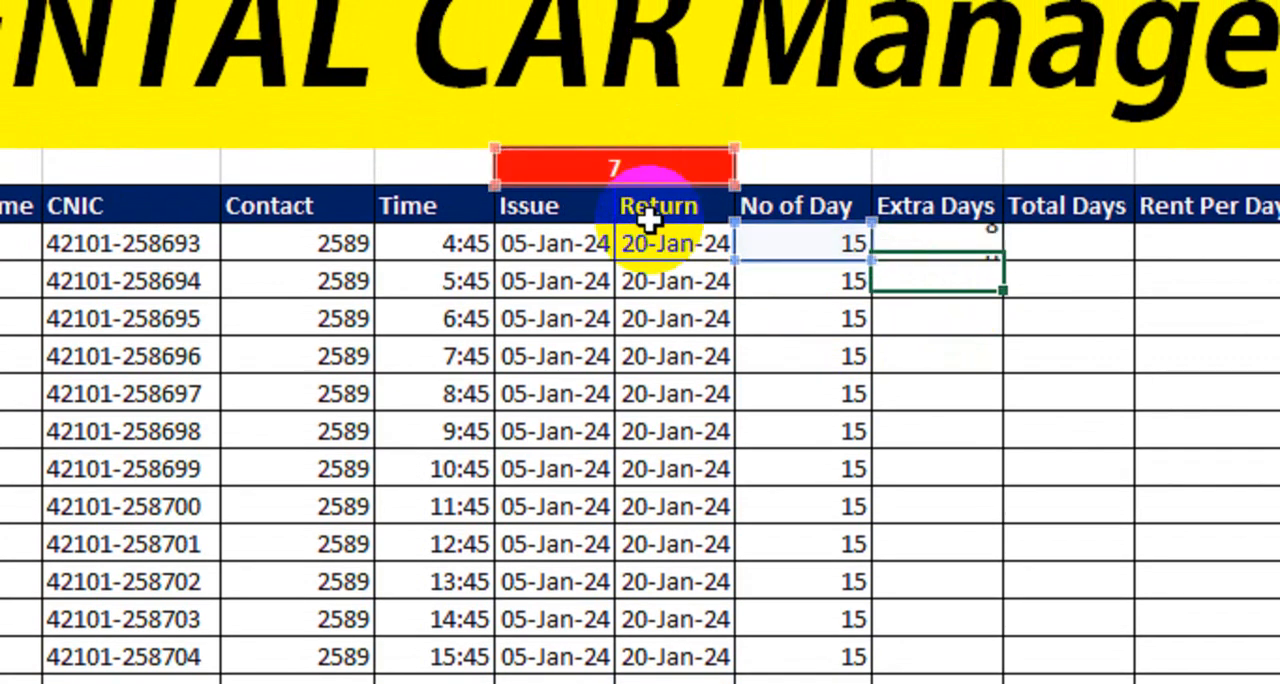
click(930, 244)
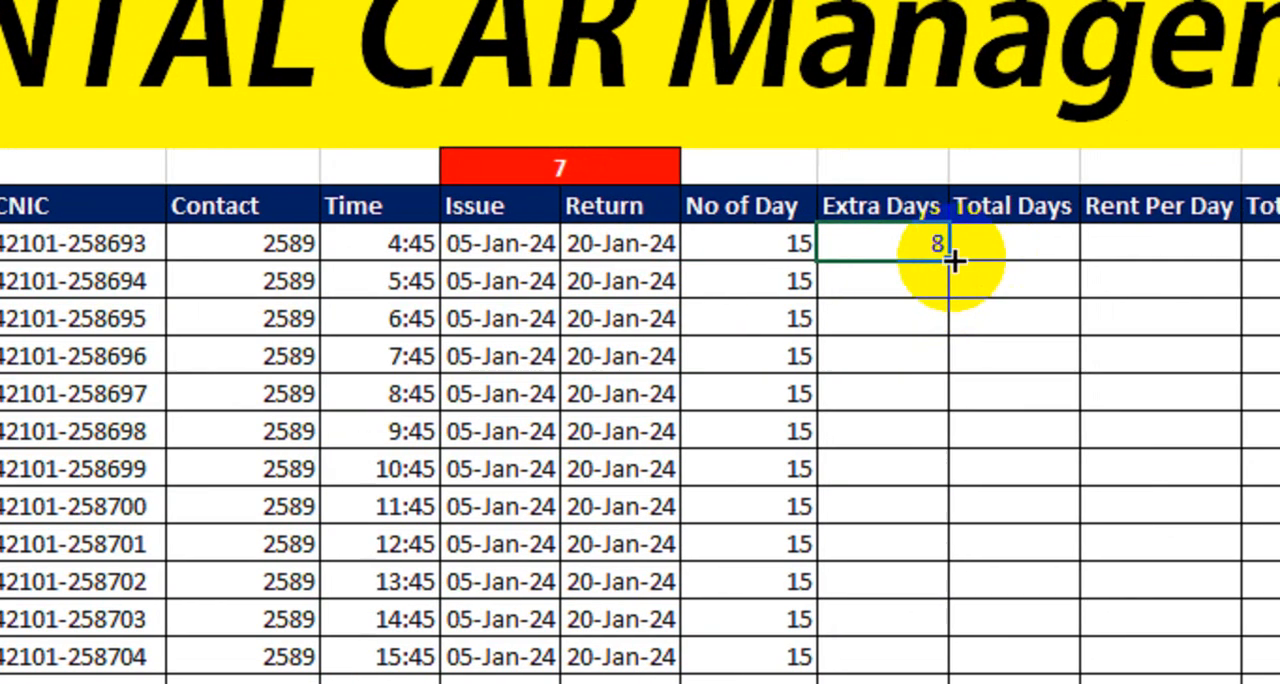
drag(988, 258, 944, 683)
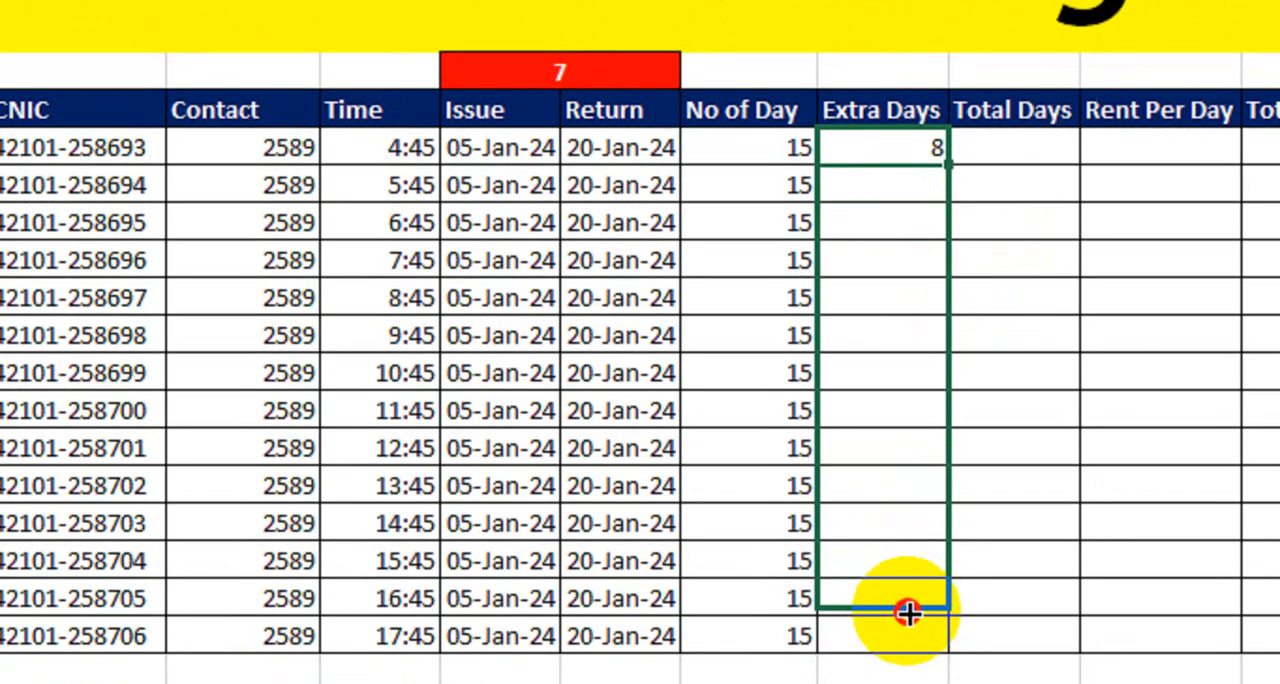
drag(907, 612, 918, 150)
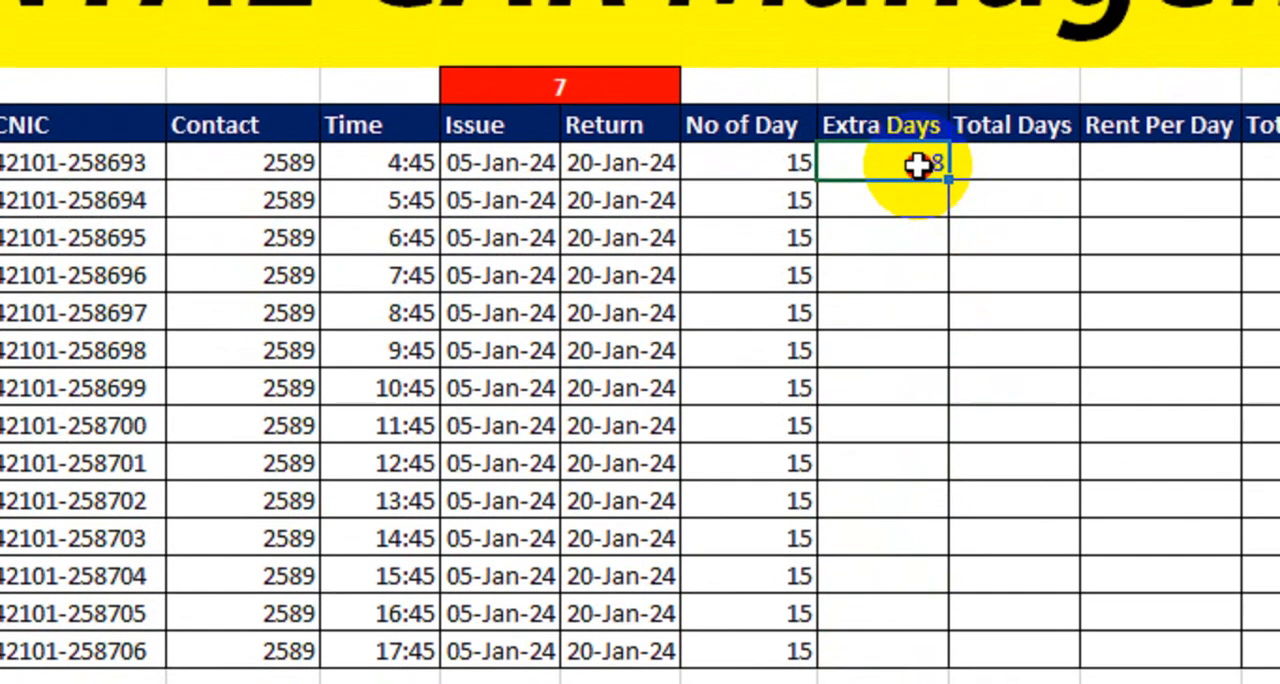
- Make the I7 reference in L9's formula absolute and fill the Extra Days formula down to L22
text(=K9-I7)
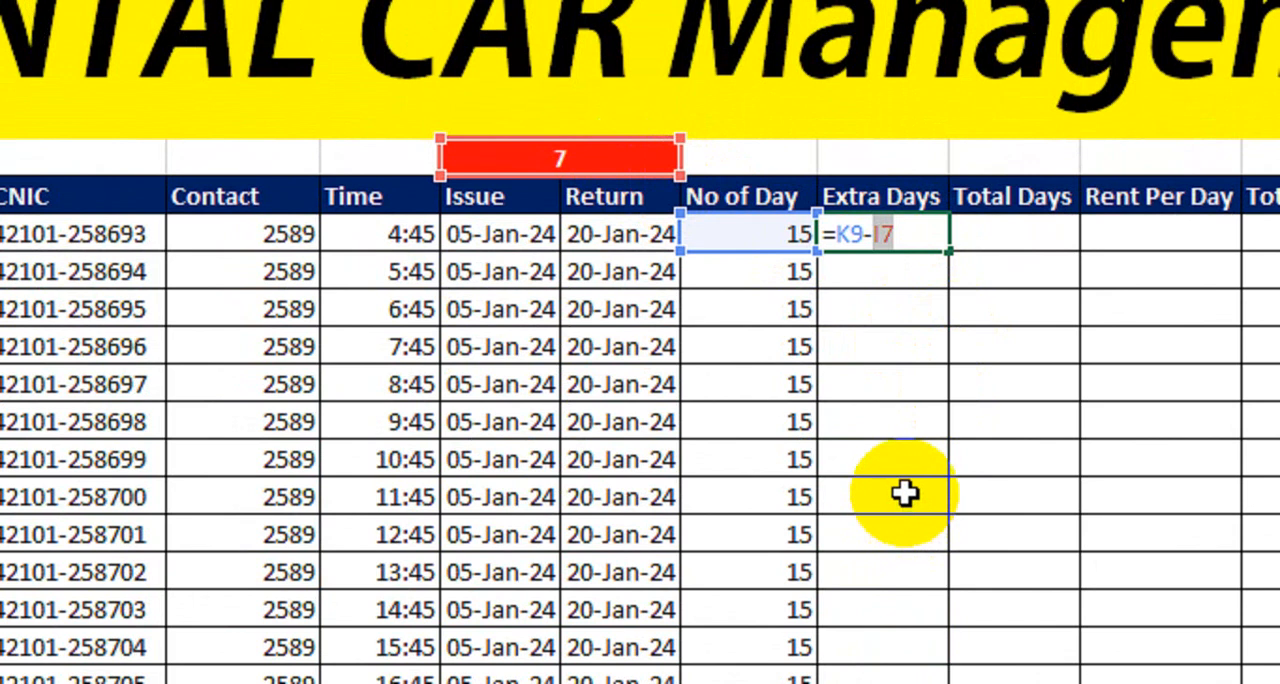
key(F4)
key(Return)
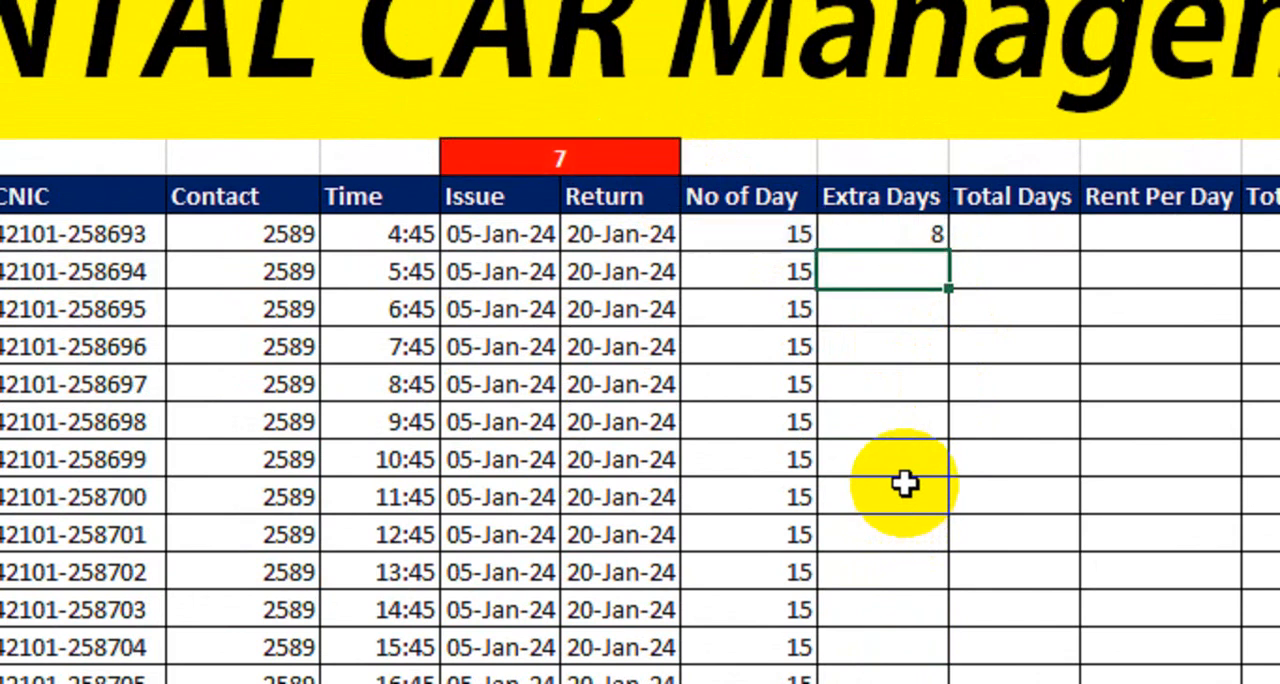
key(ctrl+z)
key(ctrl+y)
drag(948, 252, 890, 535)
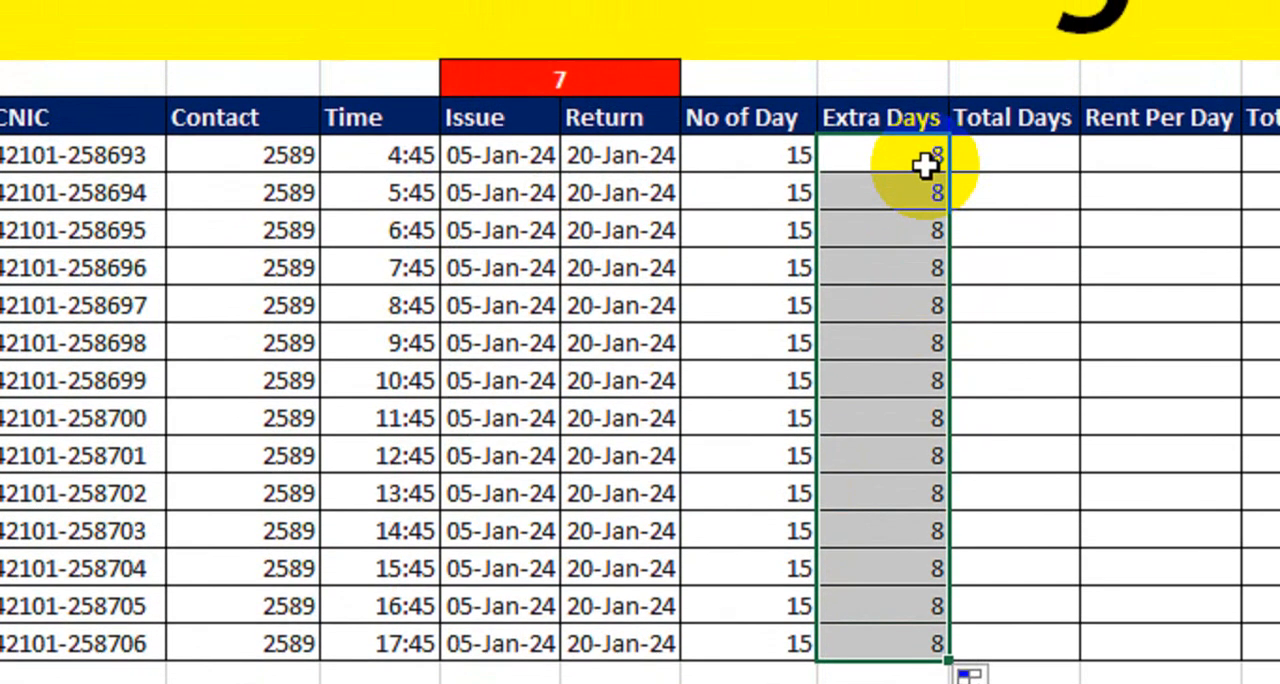
drag(929, 33, 905, 287)
drag(905, 420, 905, 425)
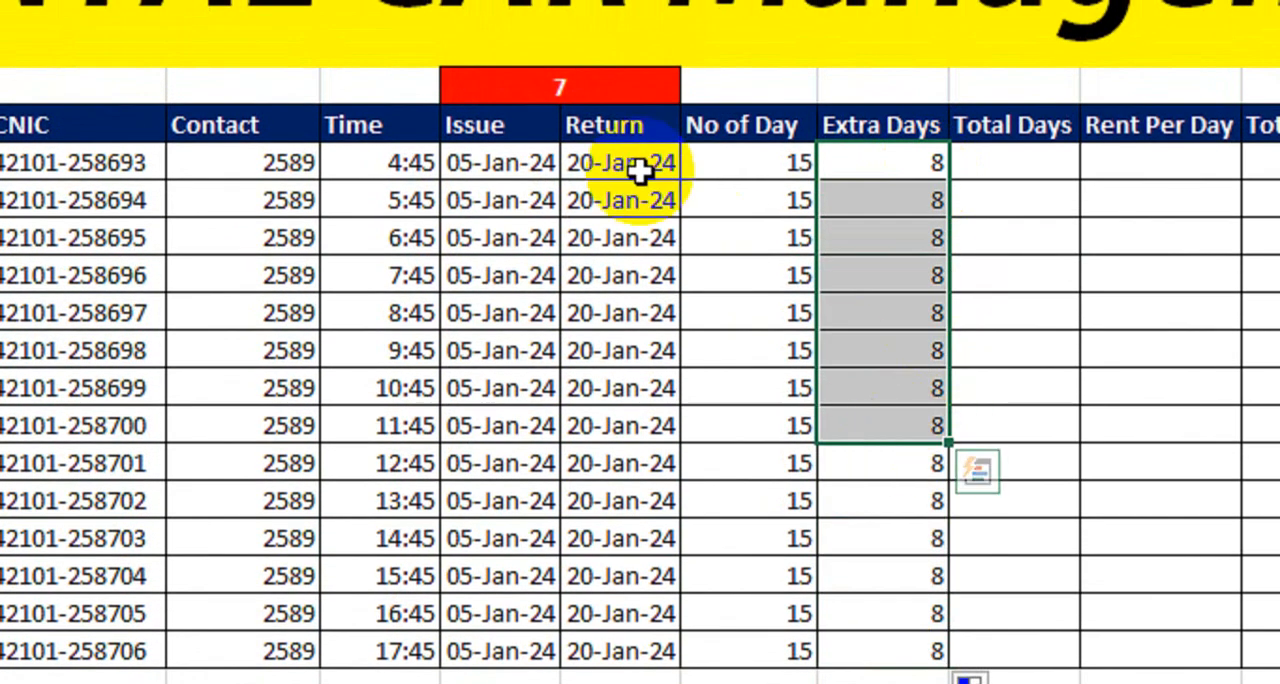
- Change the return date in J11 to 25-Jan-24 and check the day counts in that row
drag(663, 168, 622, 638)
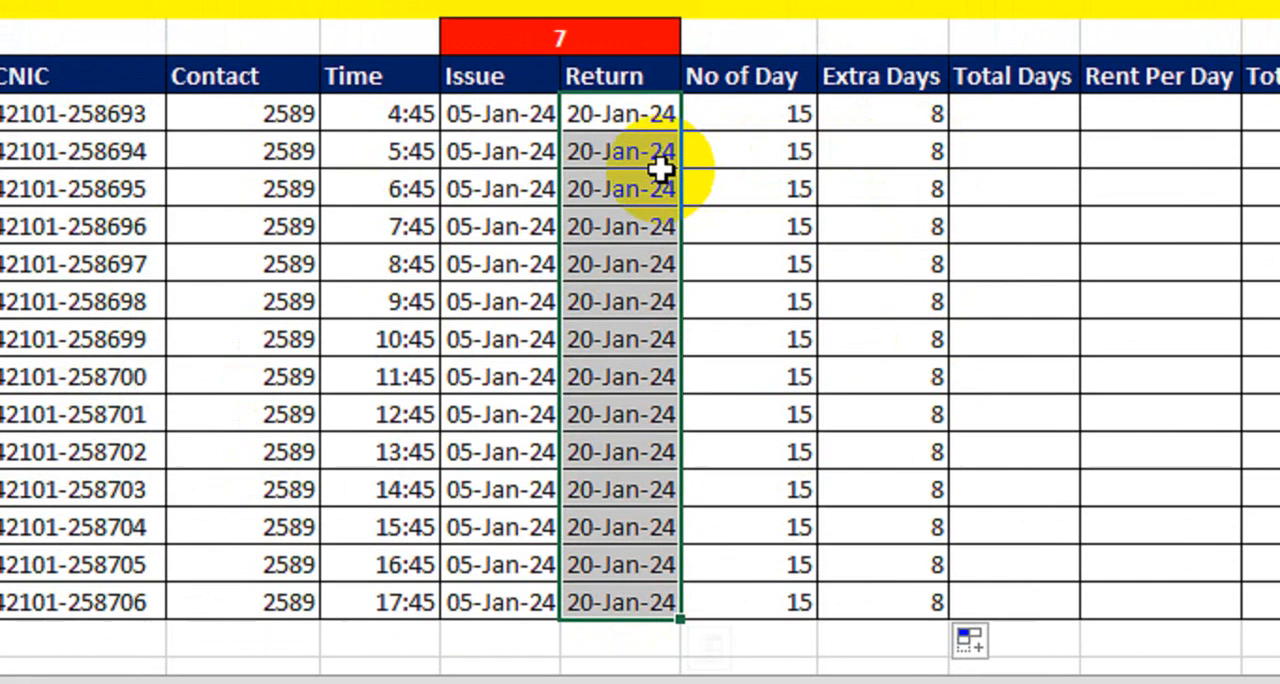
click(611, 141)
double_click(585, 175)
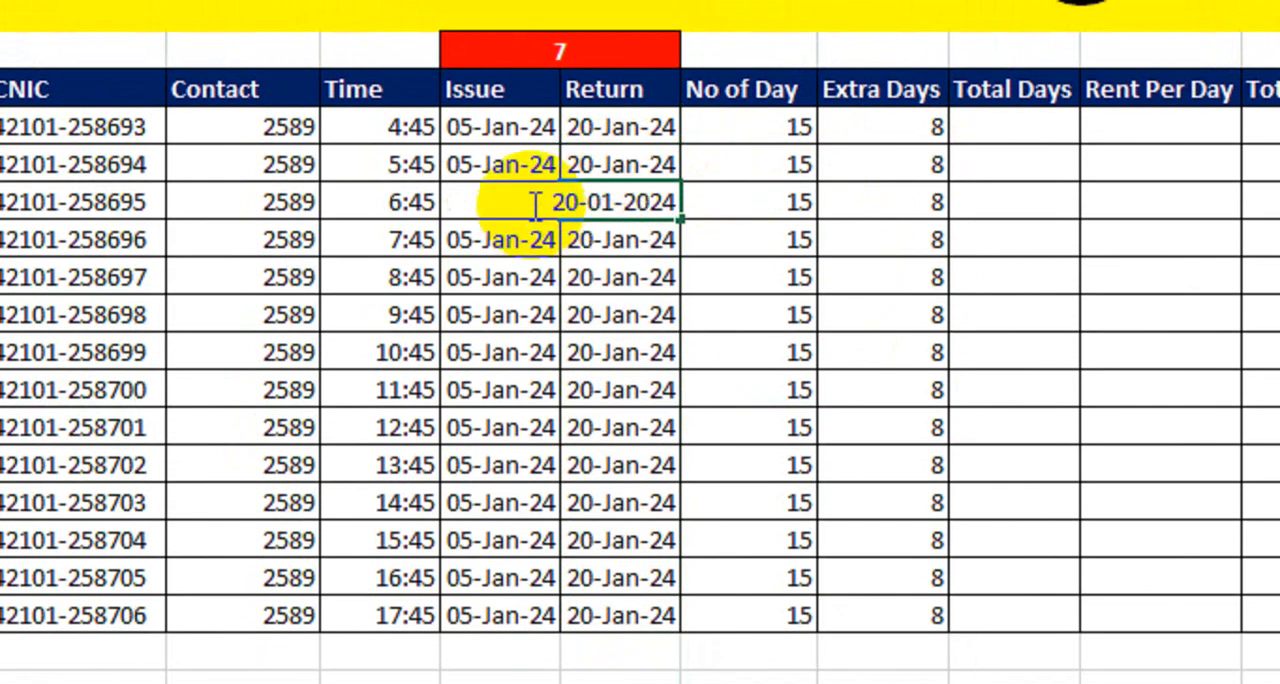
click(579, 202)
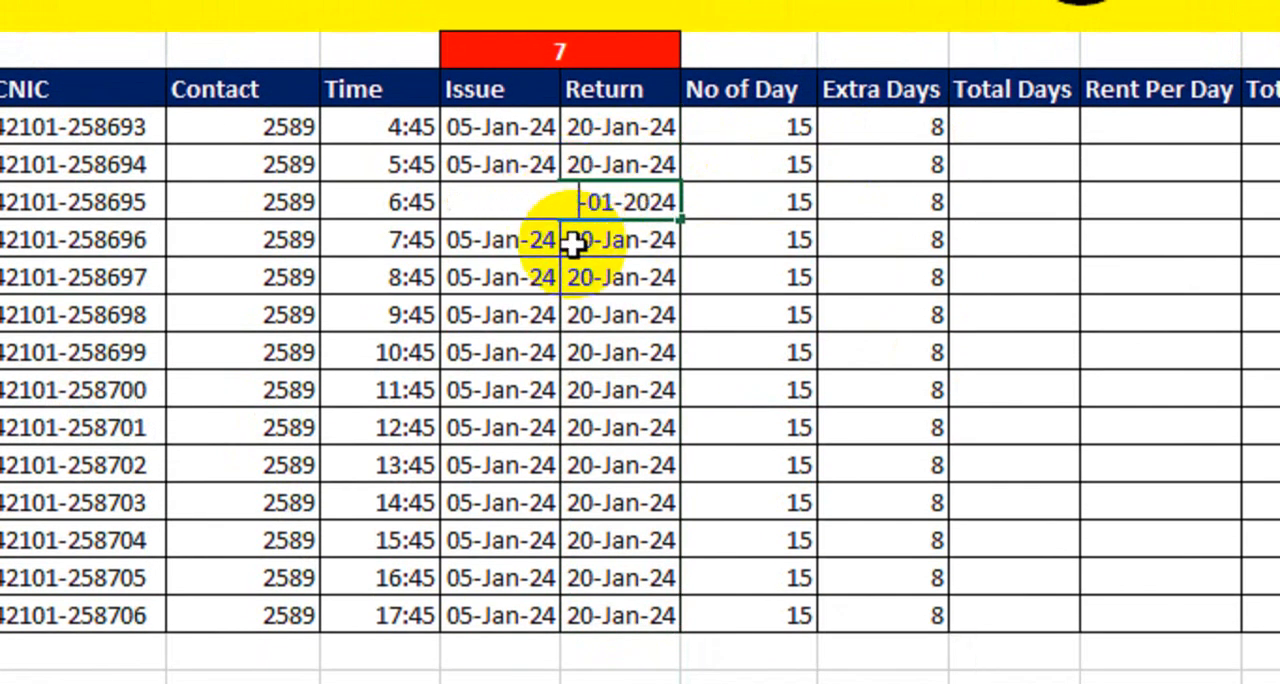
key(Return)
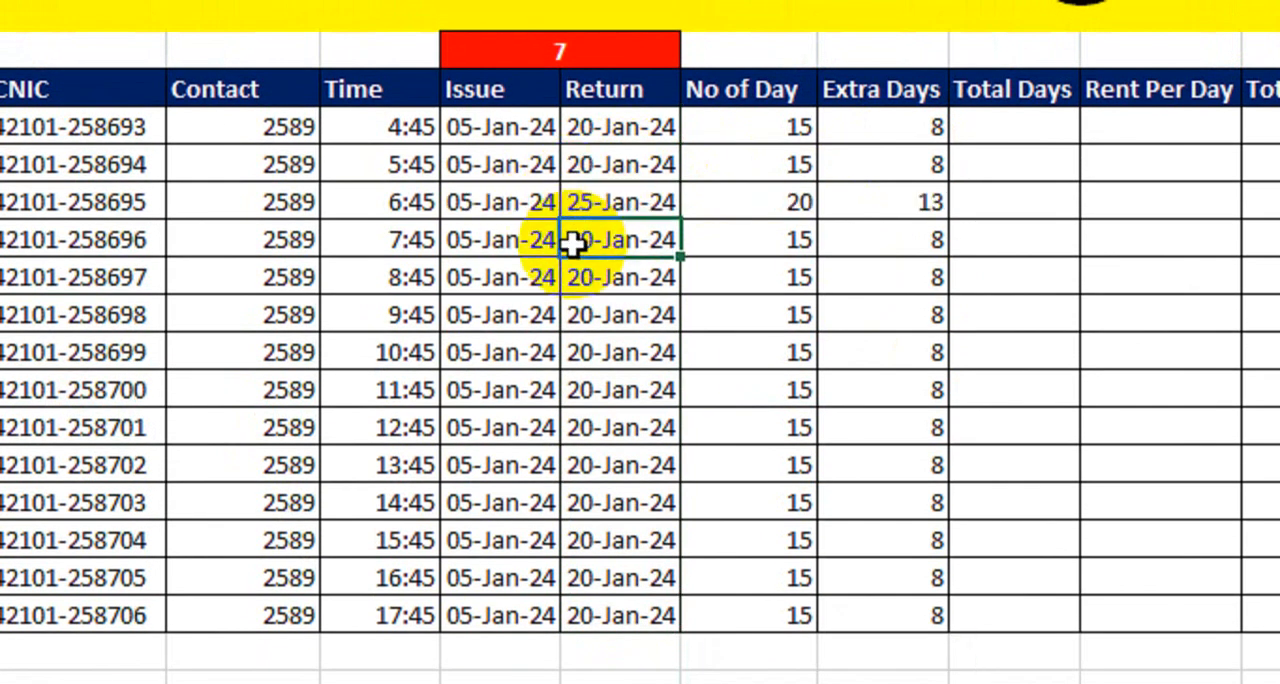
click(751, 203)
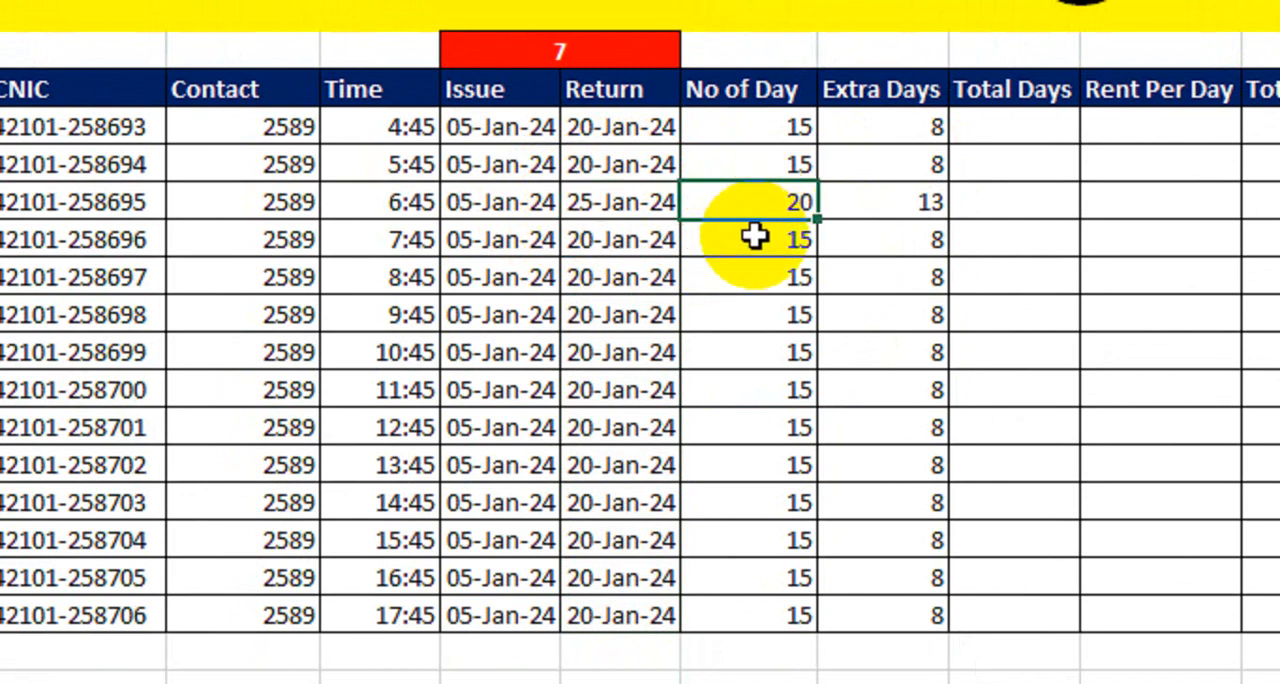
click(852, 214)
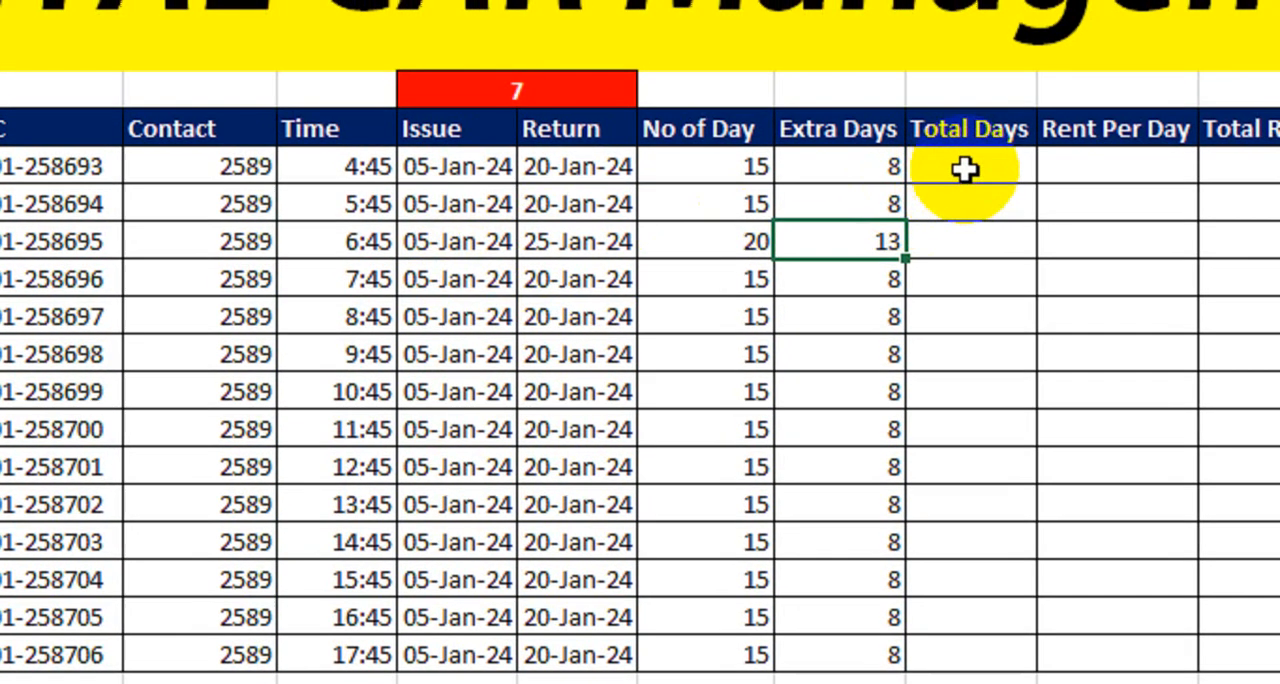
- Calculate the total days in M9 with the formula =K9+L9 and fill it down to M22
click(970, 160)
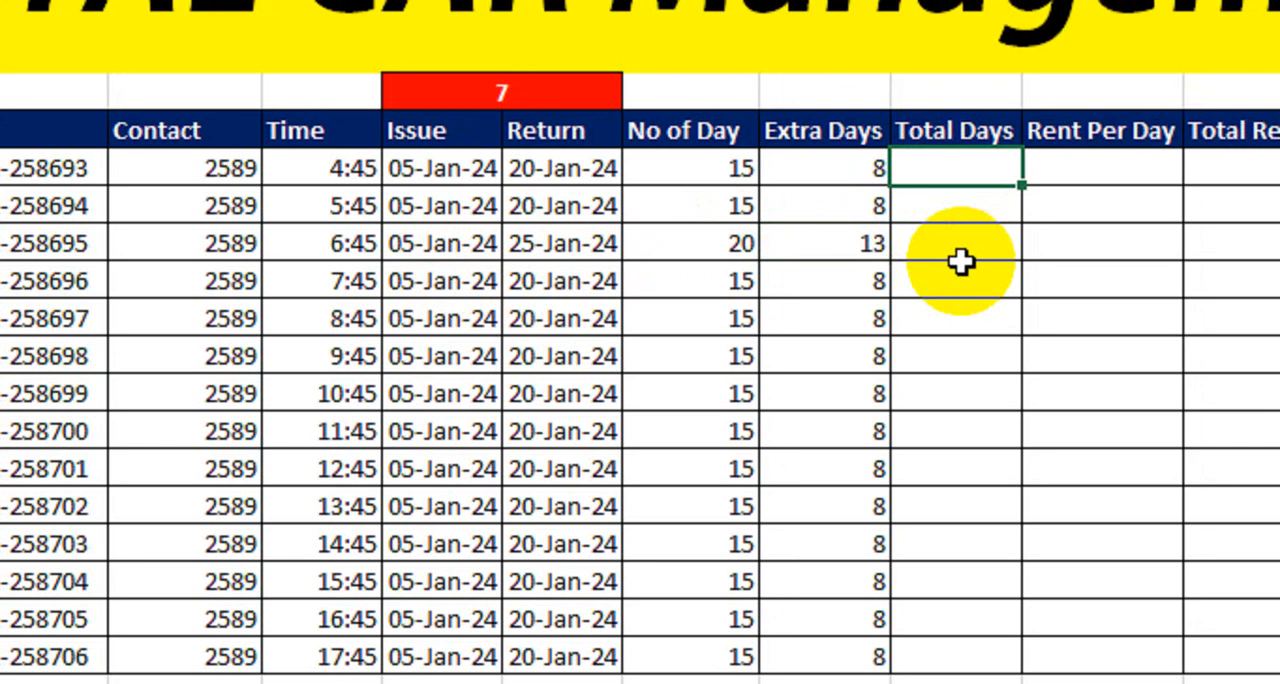
text(=)
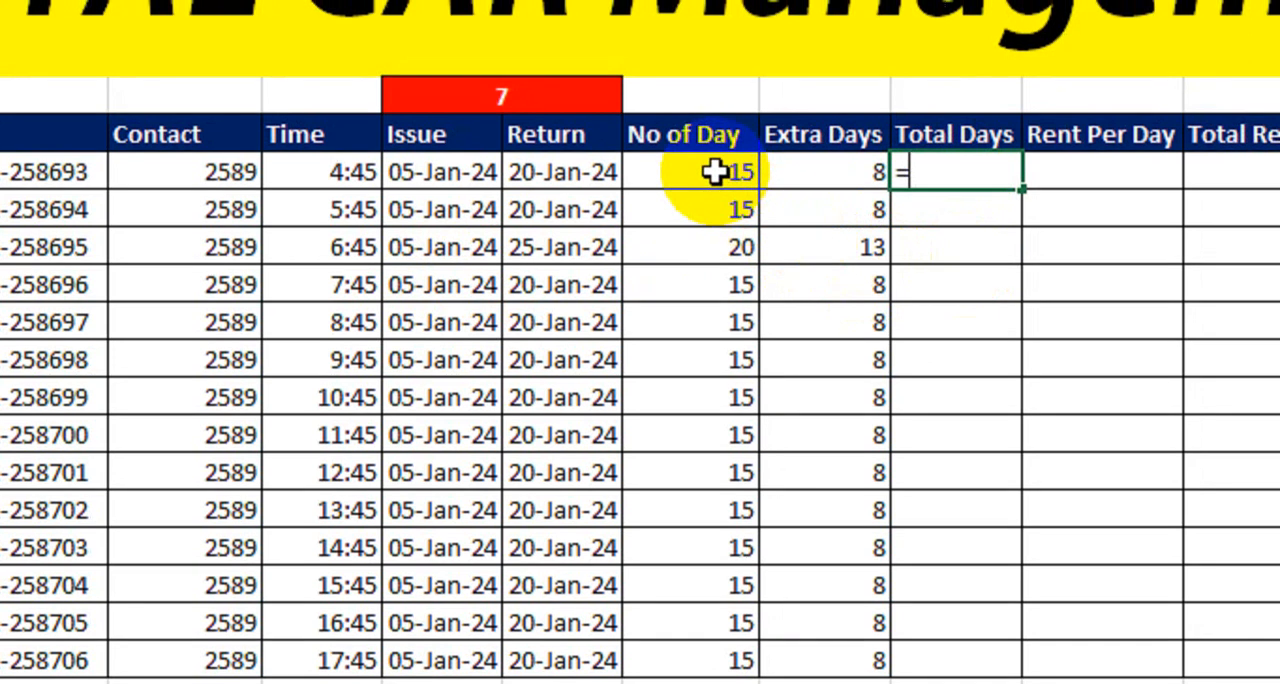
click(712, 172)
text(+)
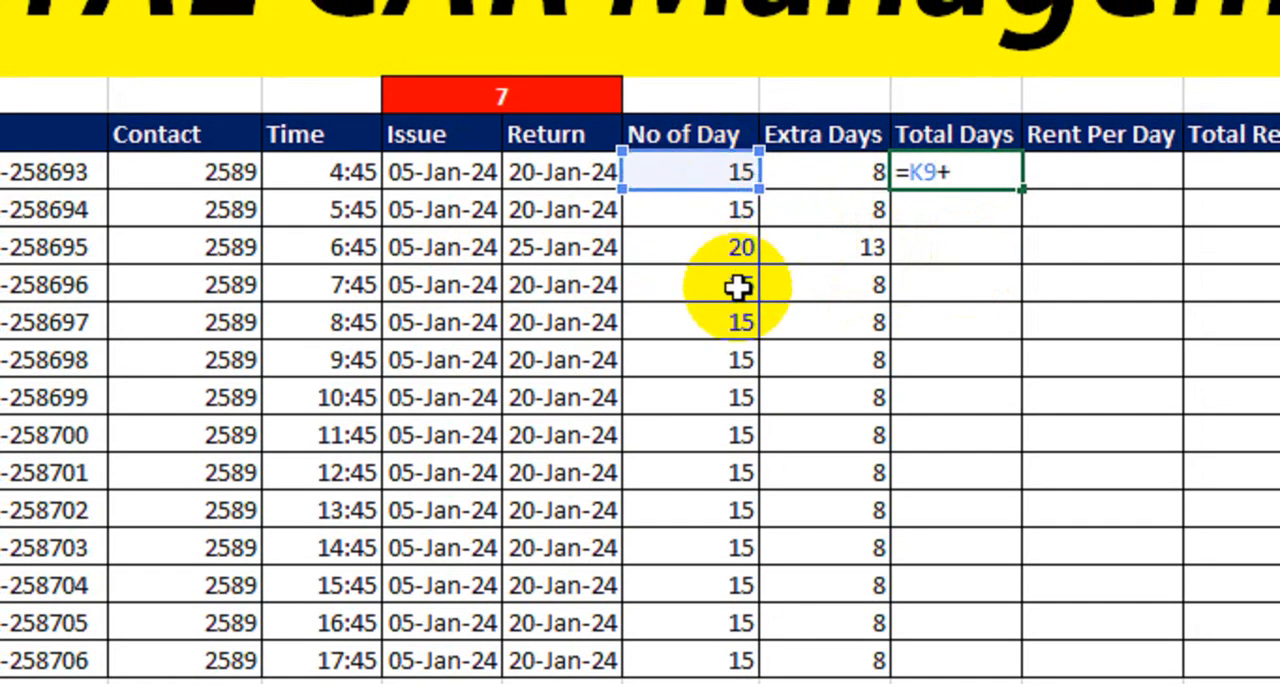
click(831, 174)
key(Return)
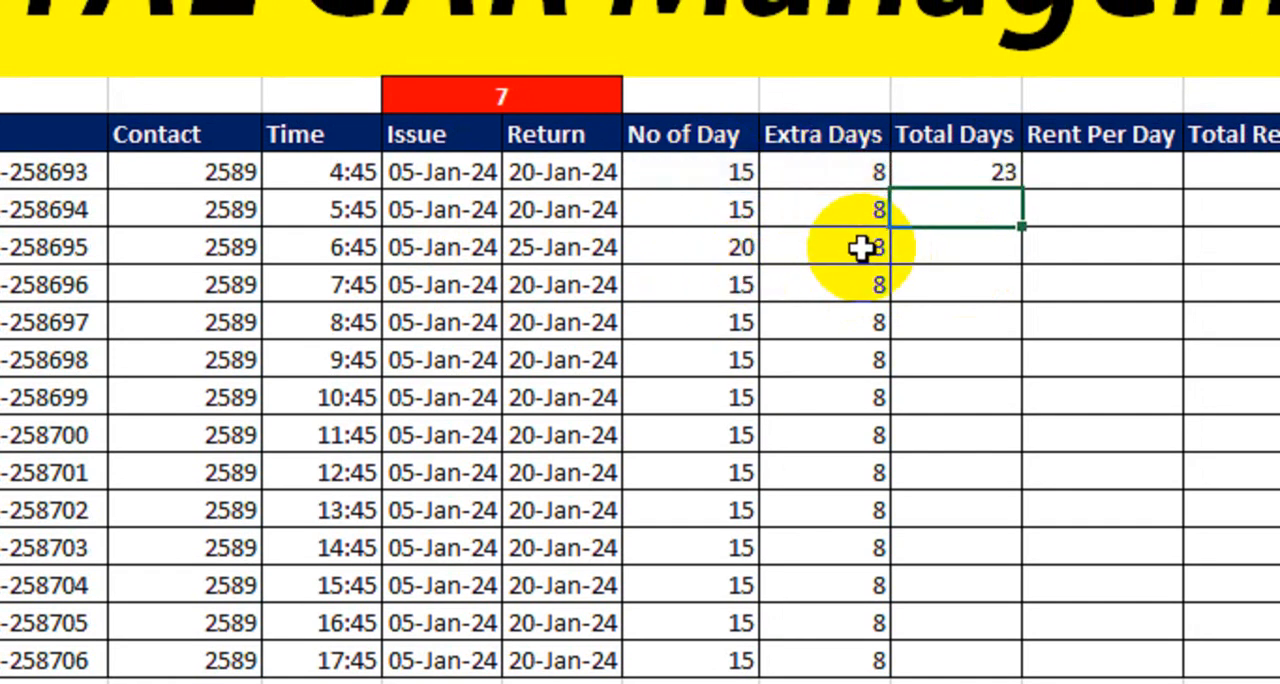
click(975, 176)
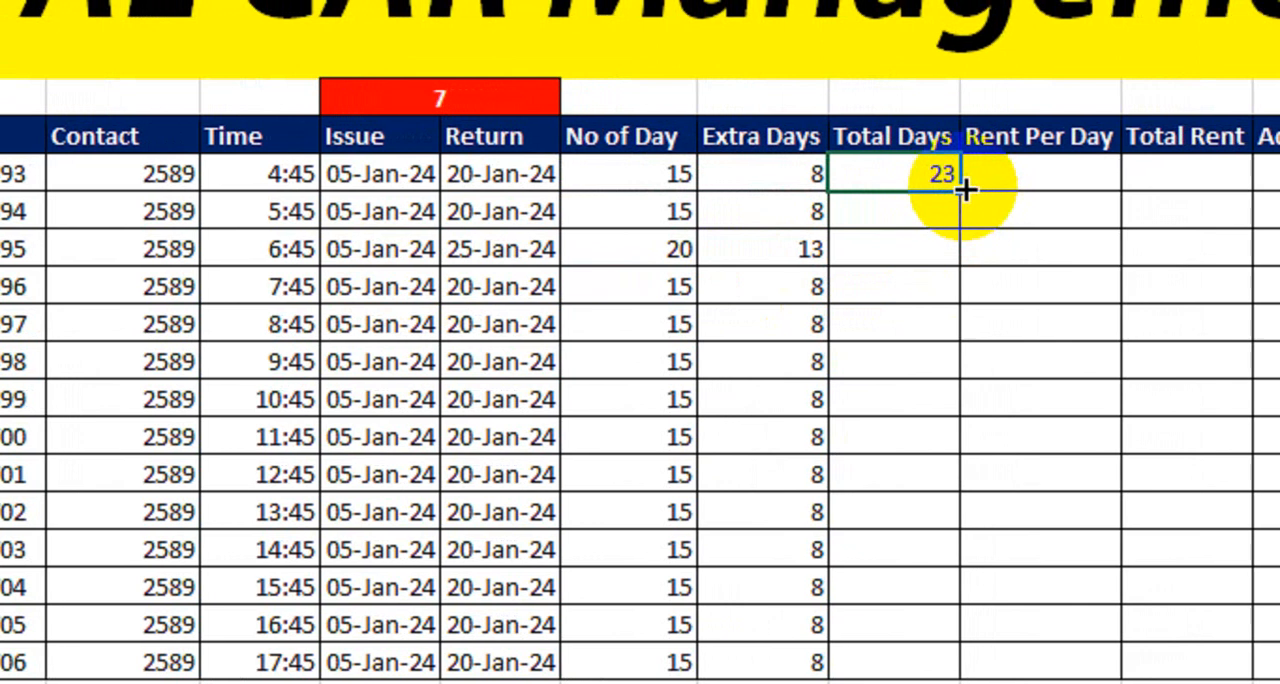
drag(1021, 190, 950, 676)
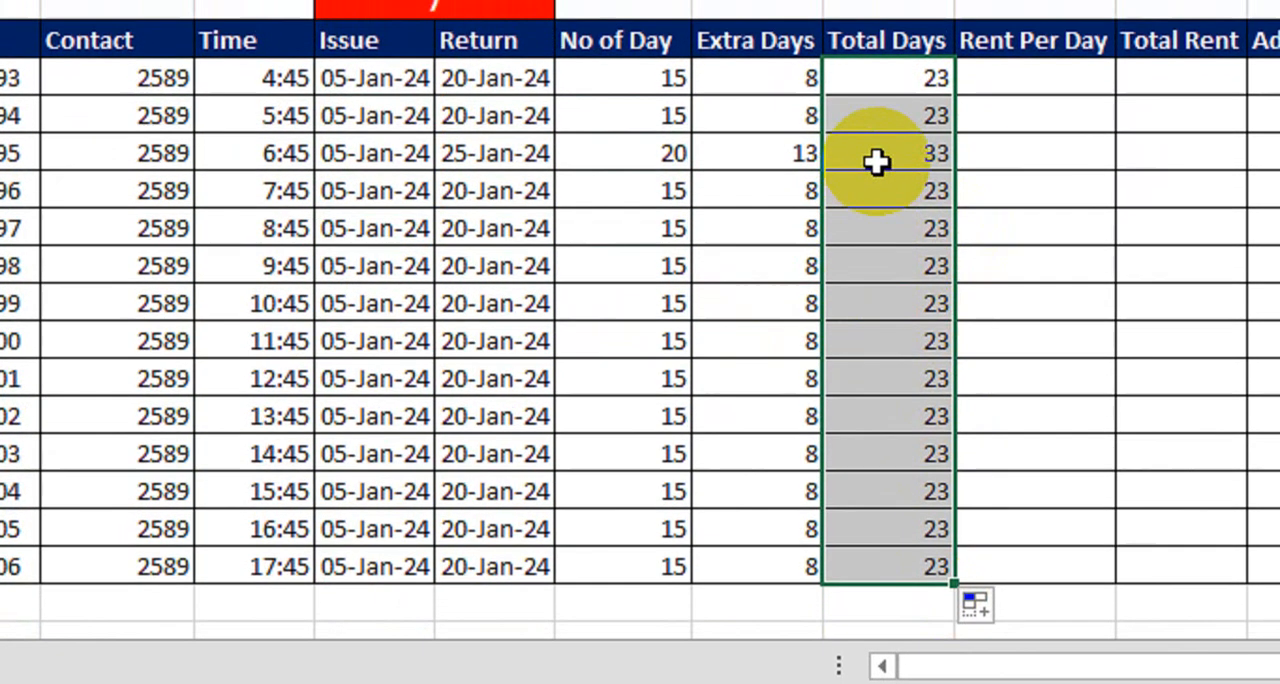
click(884, 127)
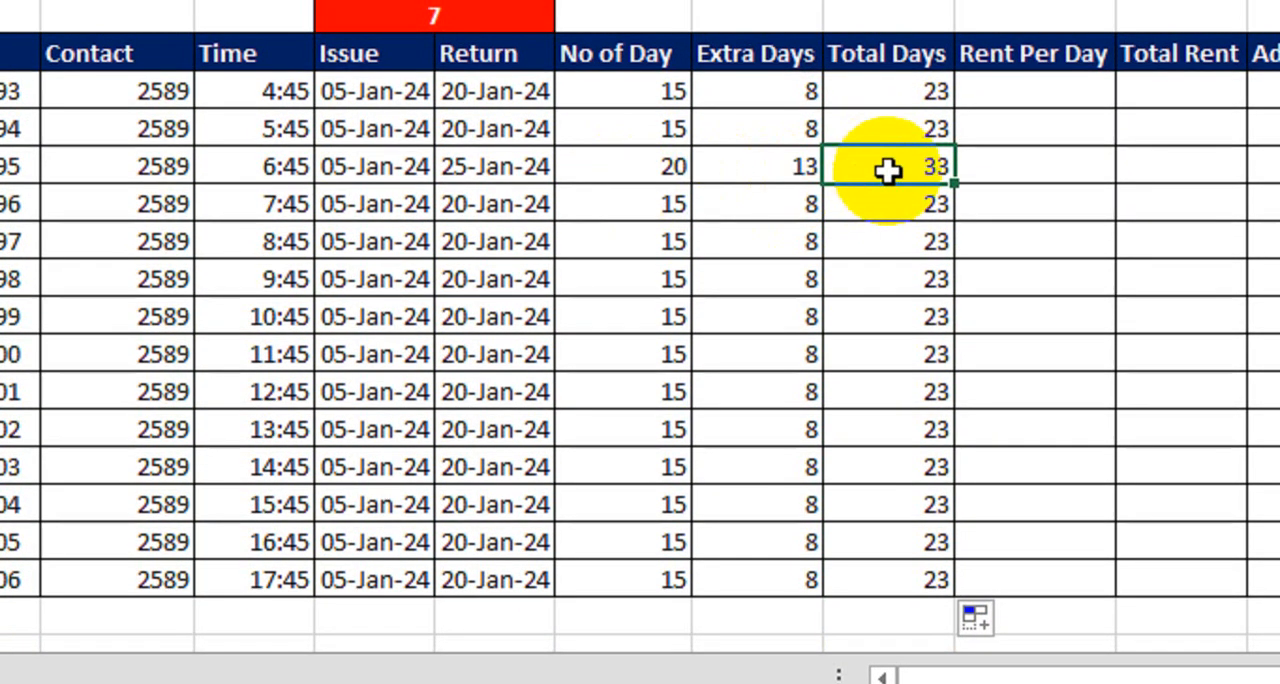
drag(889, 170, 485, 166)
click(905, 171)
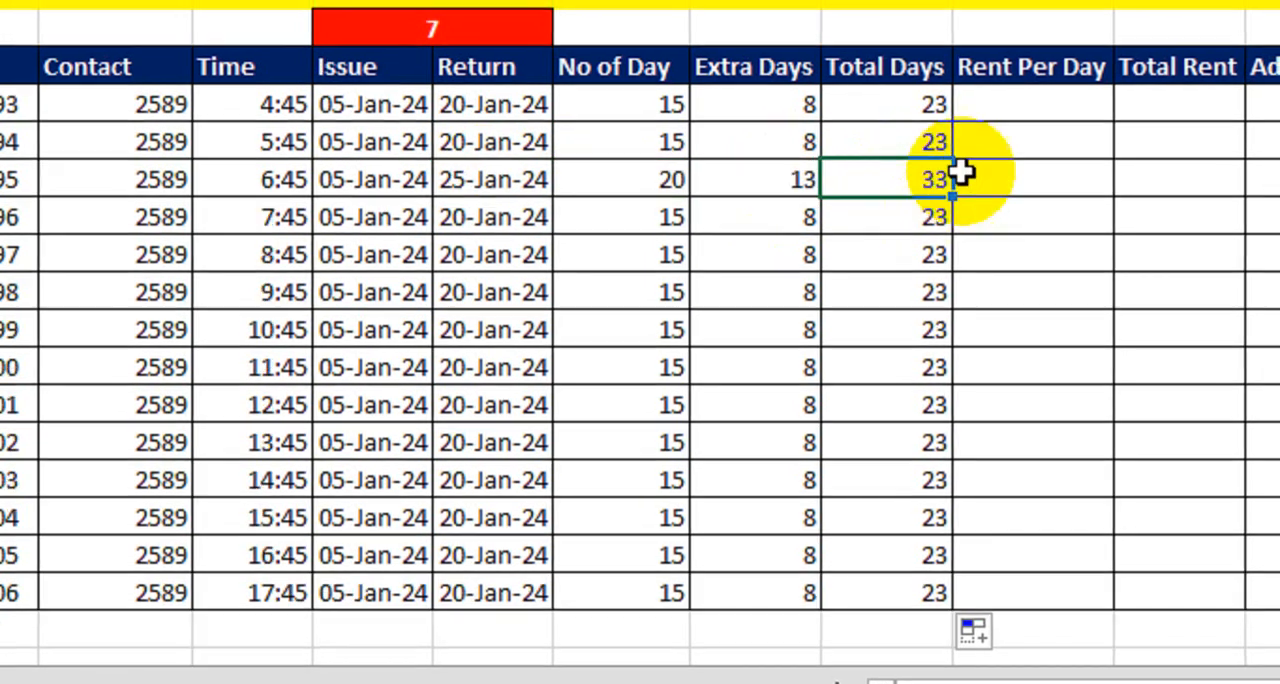
- Enter the rent per day for the first three rentals, N9 to N11, as 500, 800 and 1000
click(1005, 100)
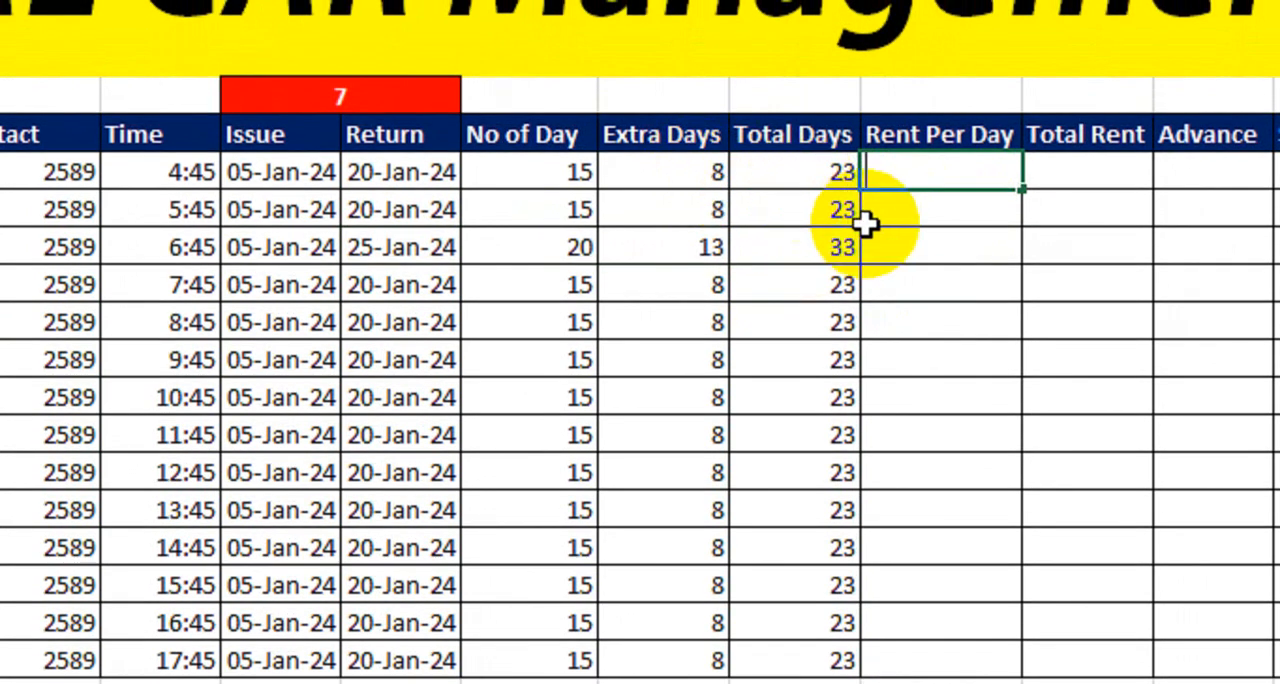
text(500)
key(Return)
text(300)
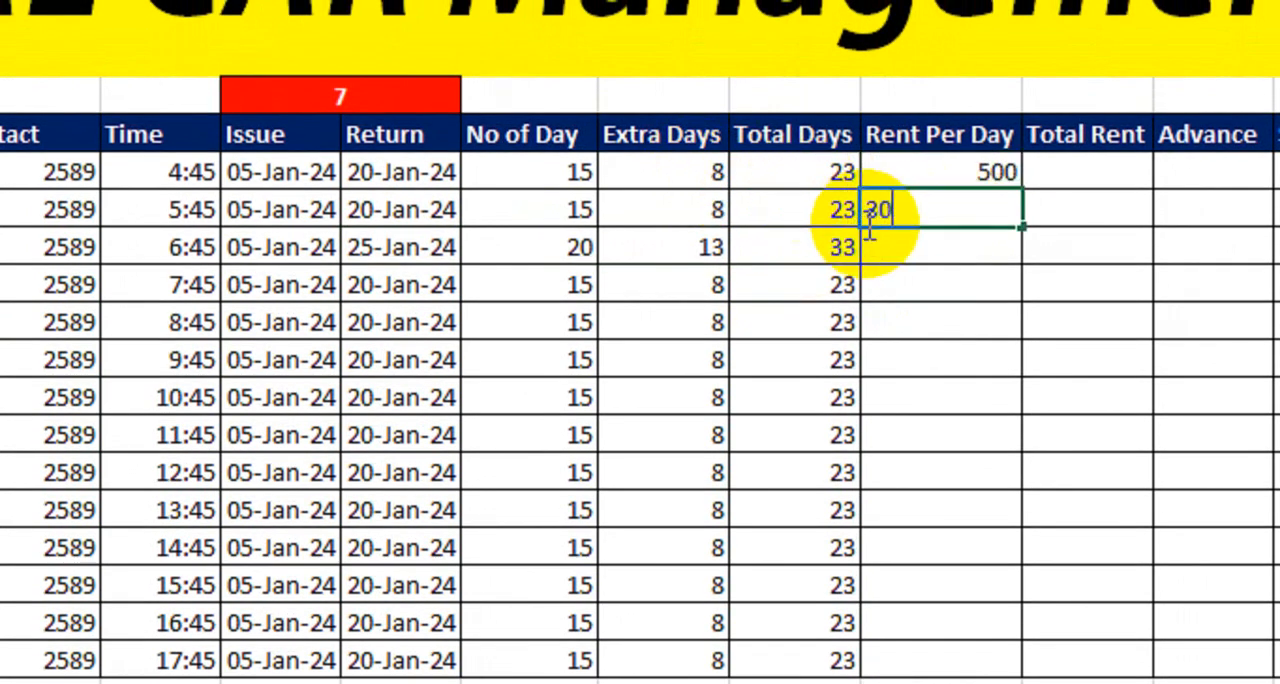
key(BackSpace)
key(BackSpace)
key(BackSpace)
text(800)
key(Return)
text(100)
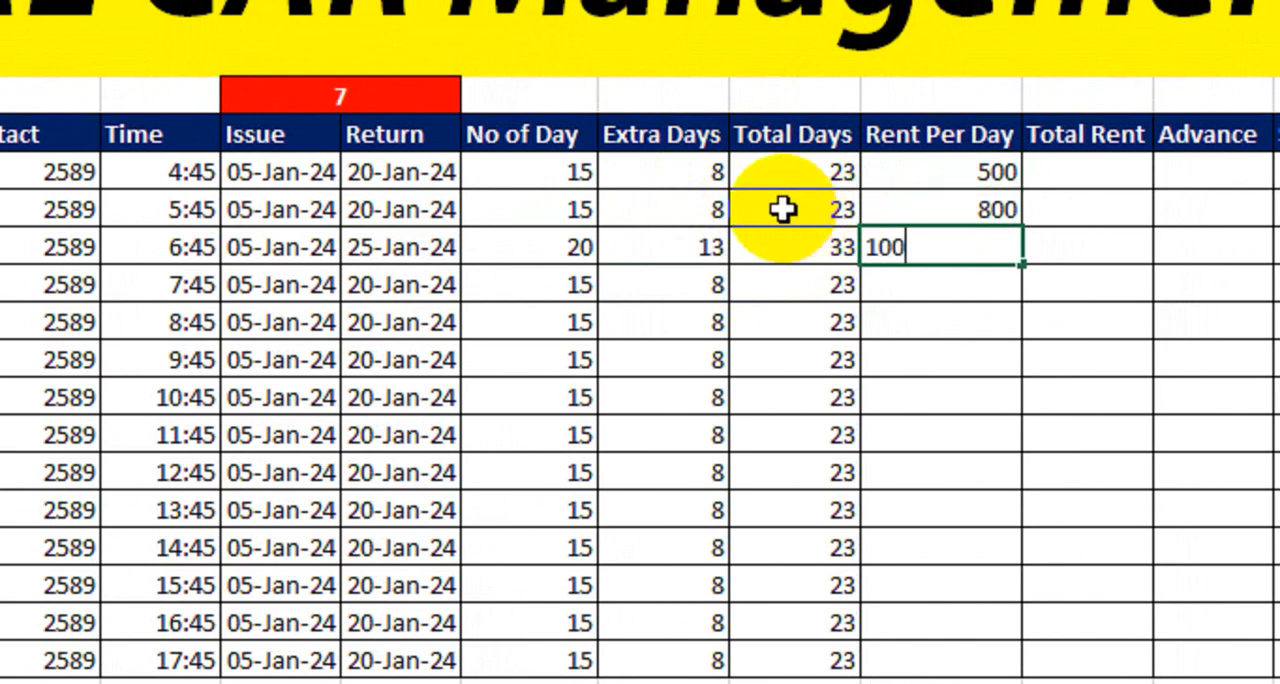
text(0)
key(Return)
- Enter the rent per day in N12 to N16 as 350, 600, 650, 800 and 750
text(3)
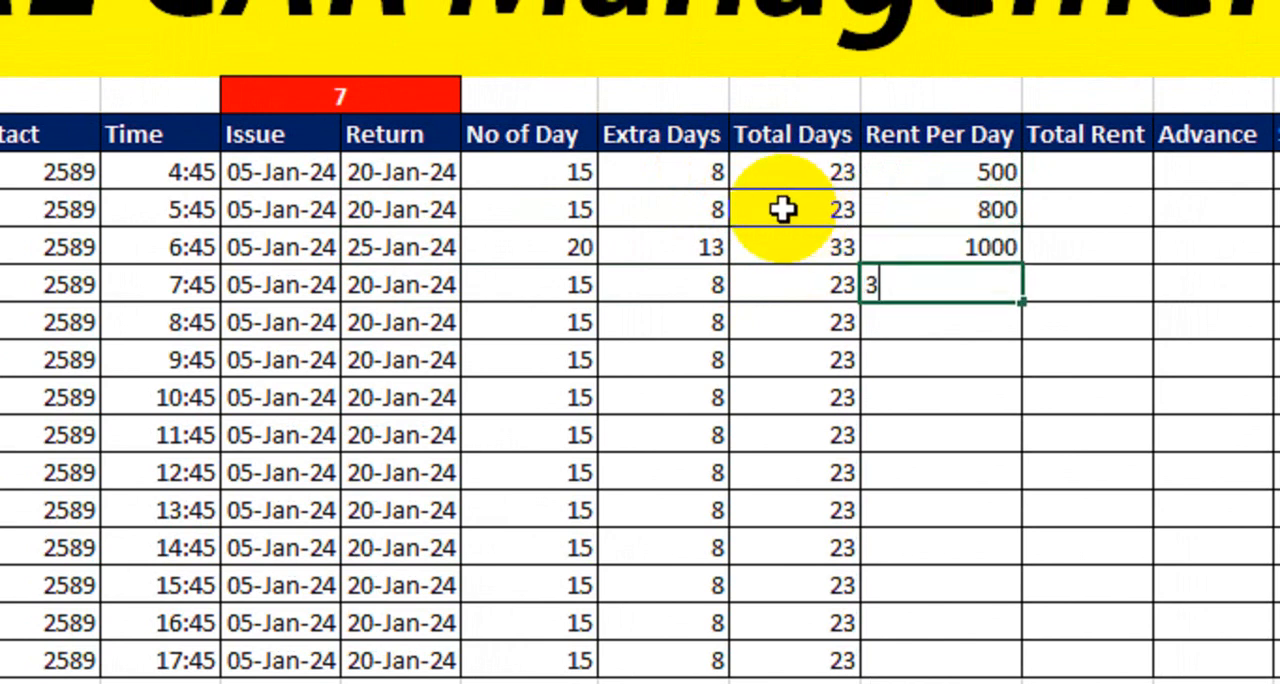
text(50)
key(Return)
text(600)
key(Return)
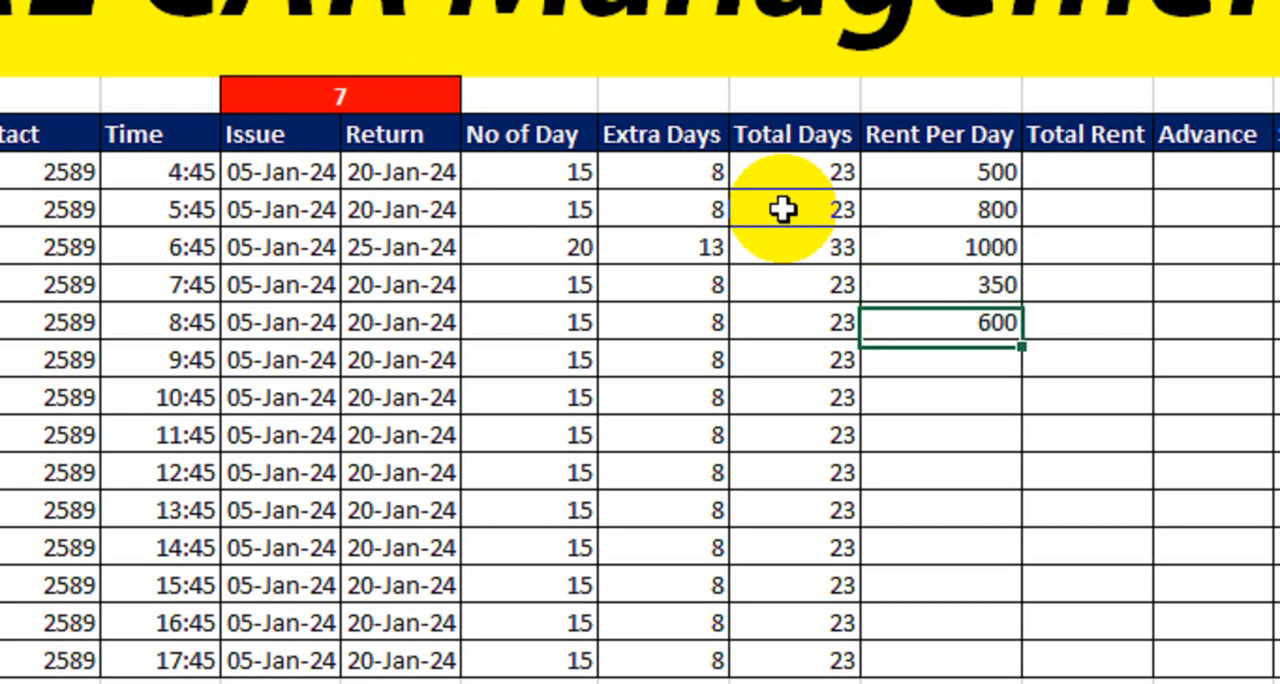
text(650)
key(Return)
text(800)
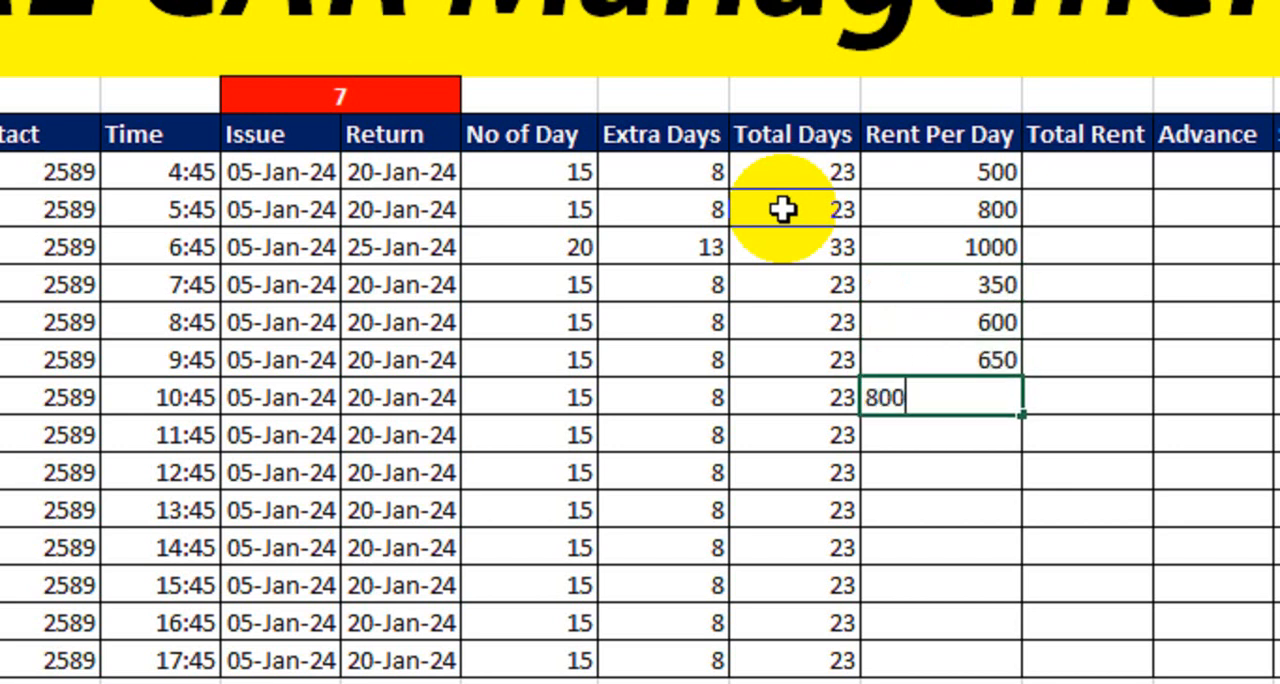
key(Return)
text(750)
key(Return)
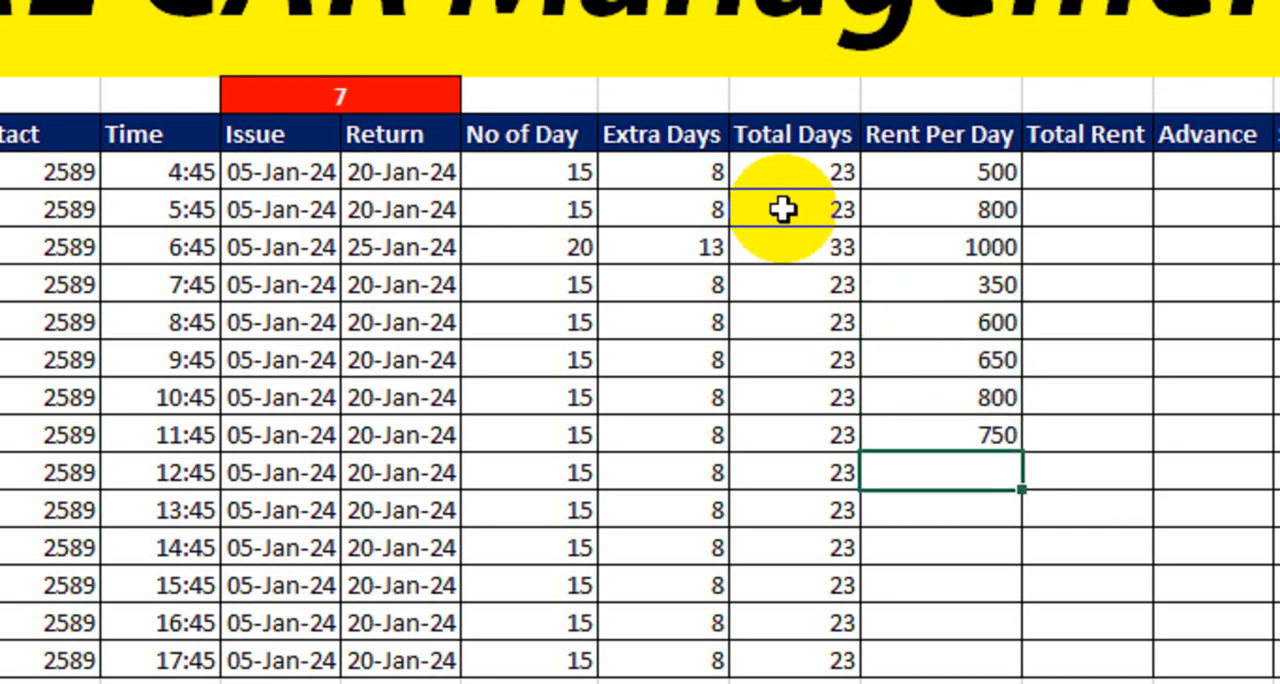
- Enter the remaining rent per day values in N17 to N22 as 250, 750, 900, 950, 650 and 400
text(58)
text(2)
key(BackSpace)
key(BackSpace)
key(BackSpace)
text(250)
key(Return)
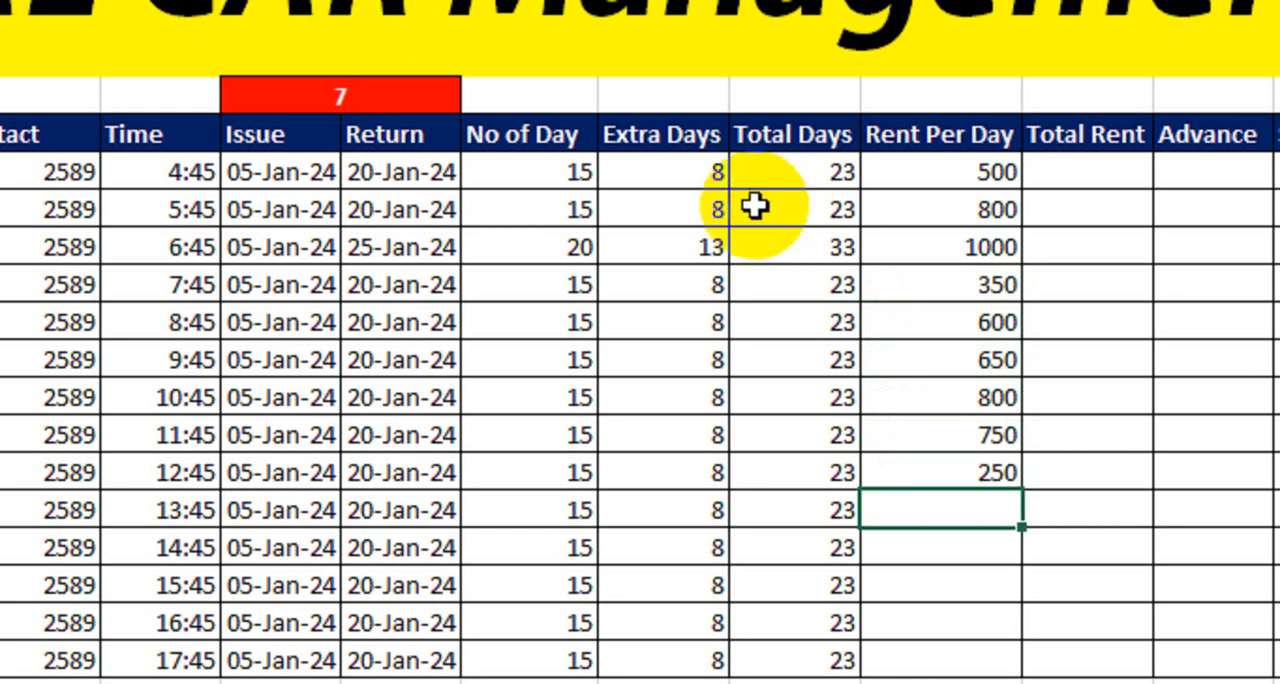
text(750)
key(Return)
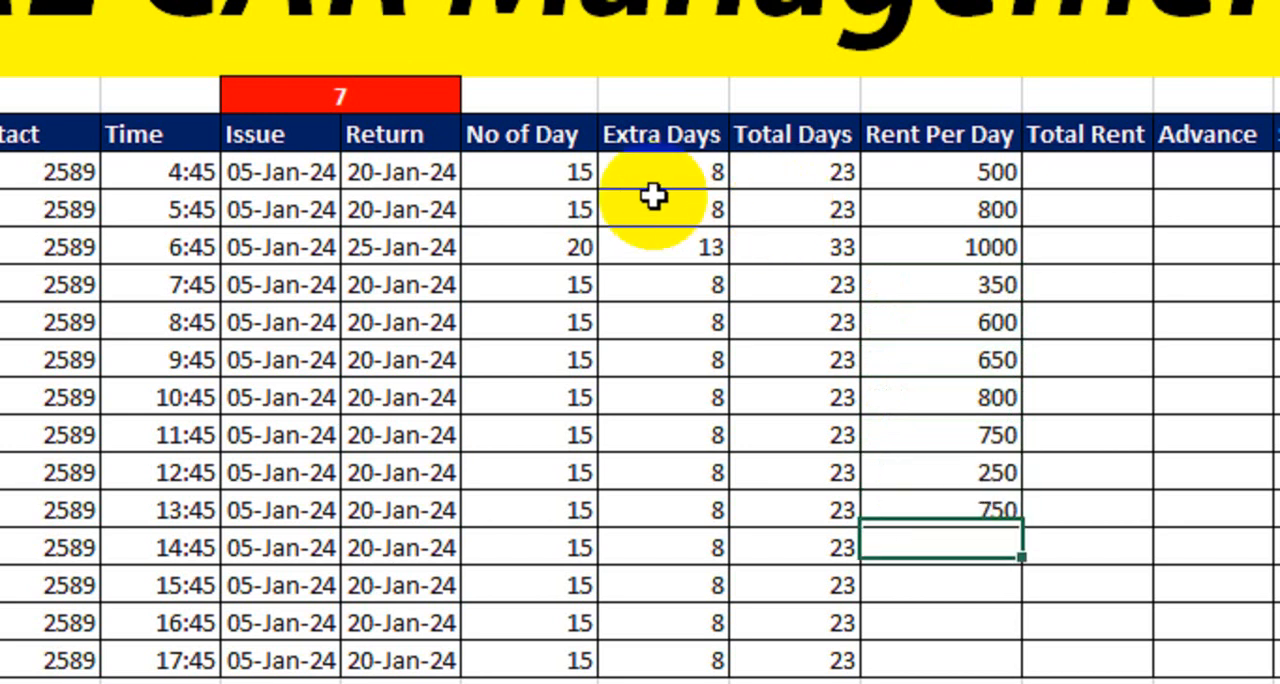
text(900)
key(Return)
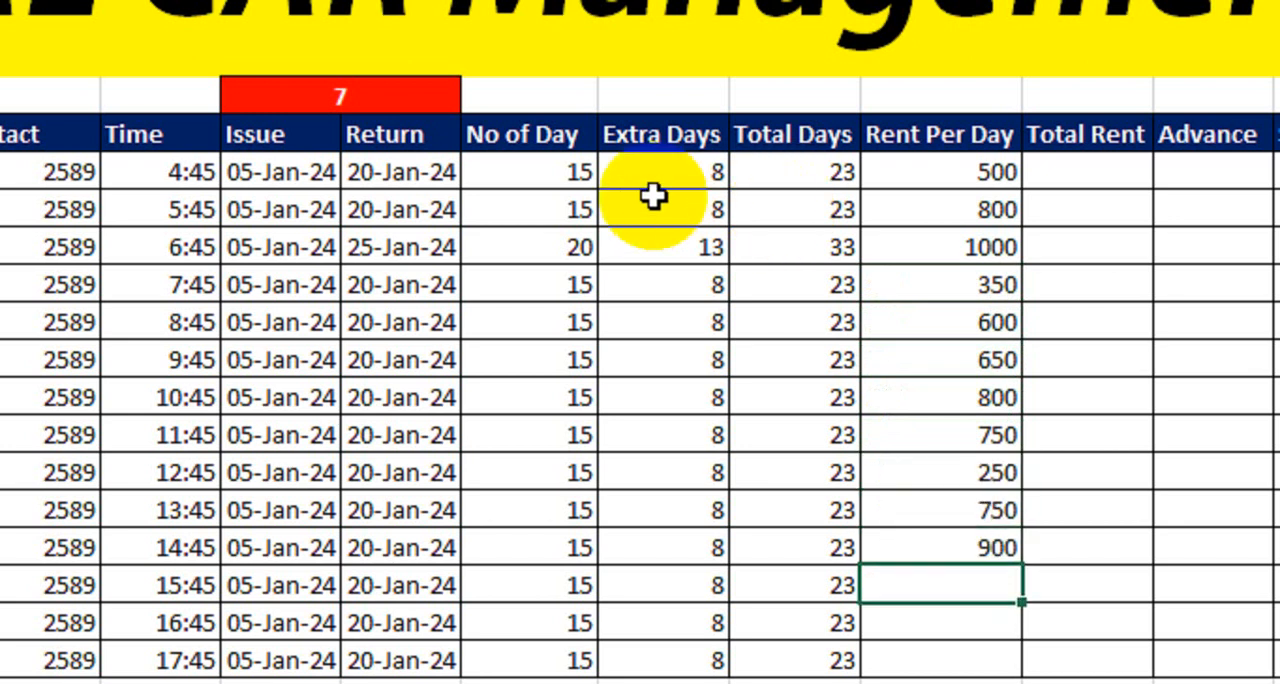
text(950)
key(Return)
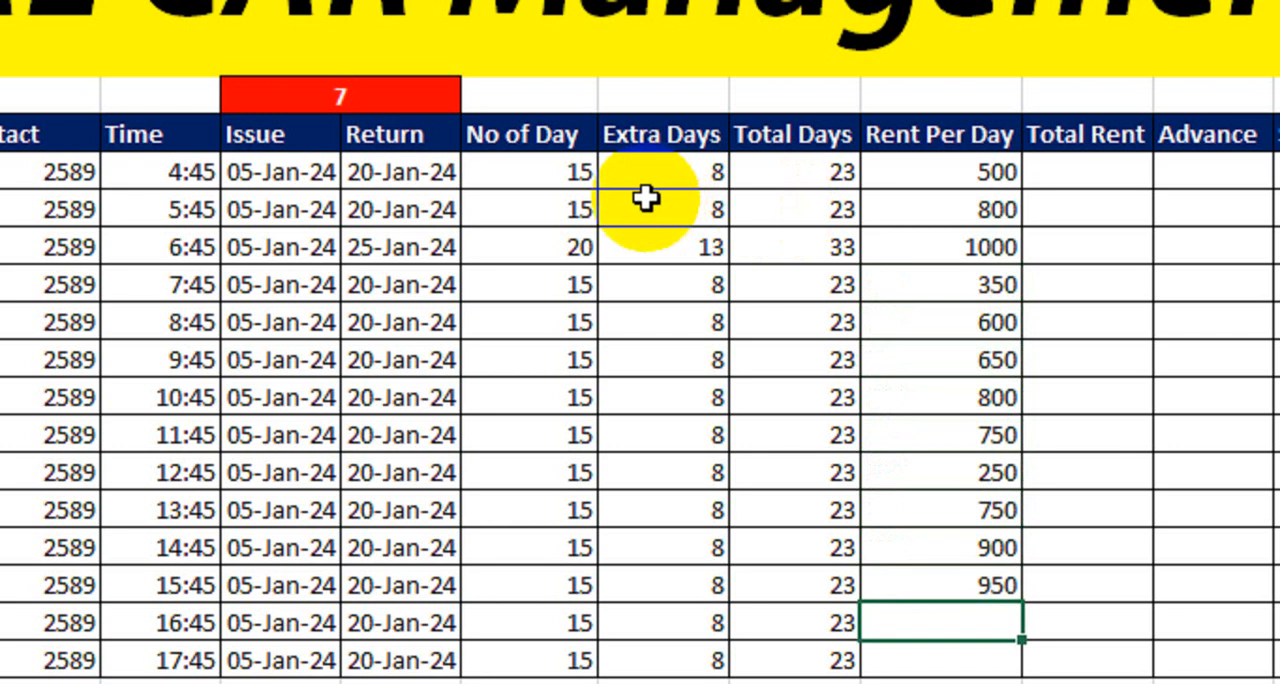
text(650)
key(Return)
text(400)
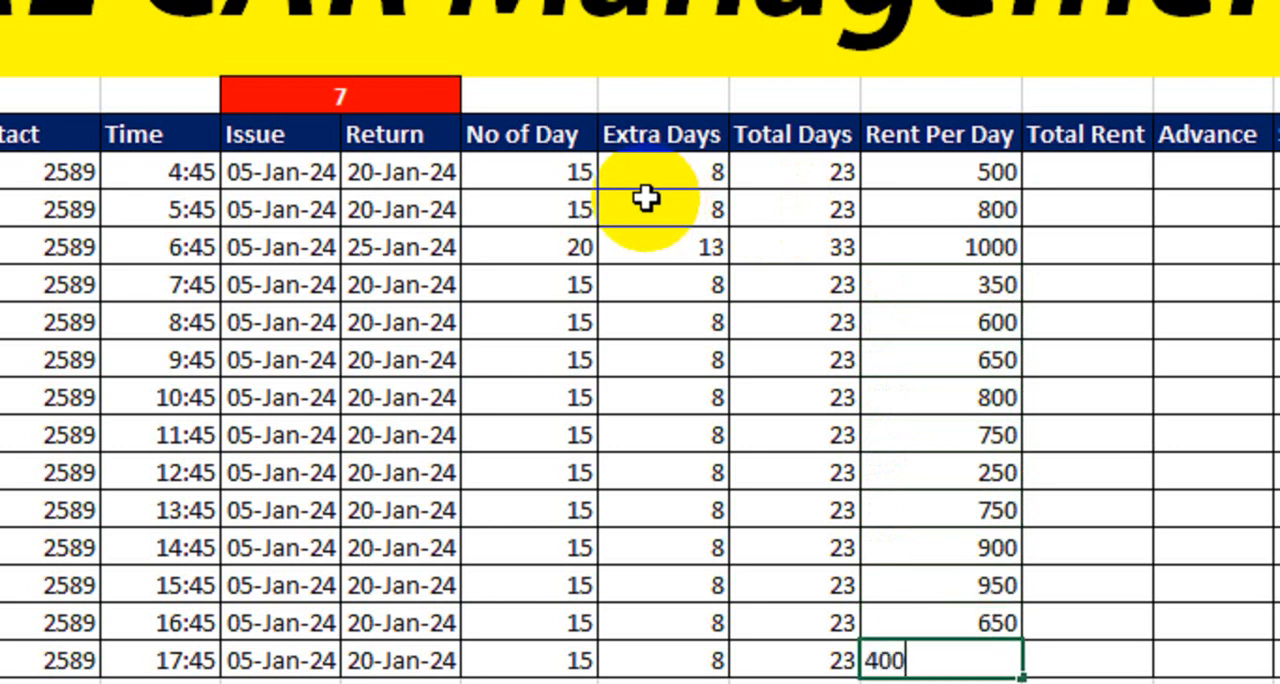
key(Return)
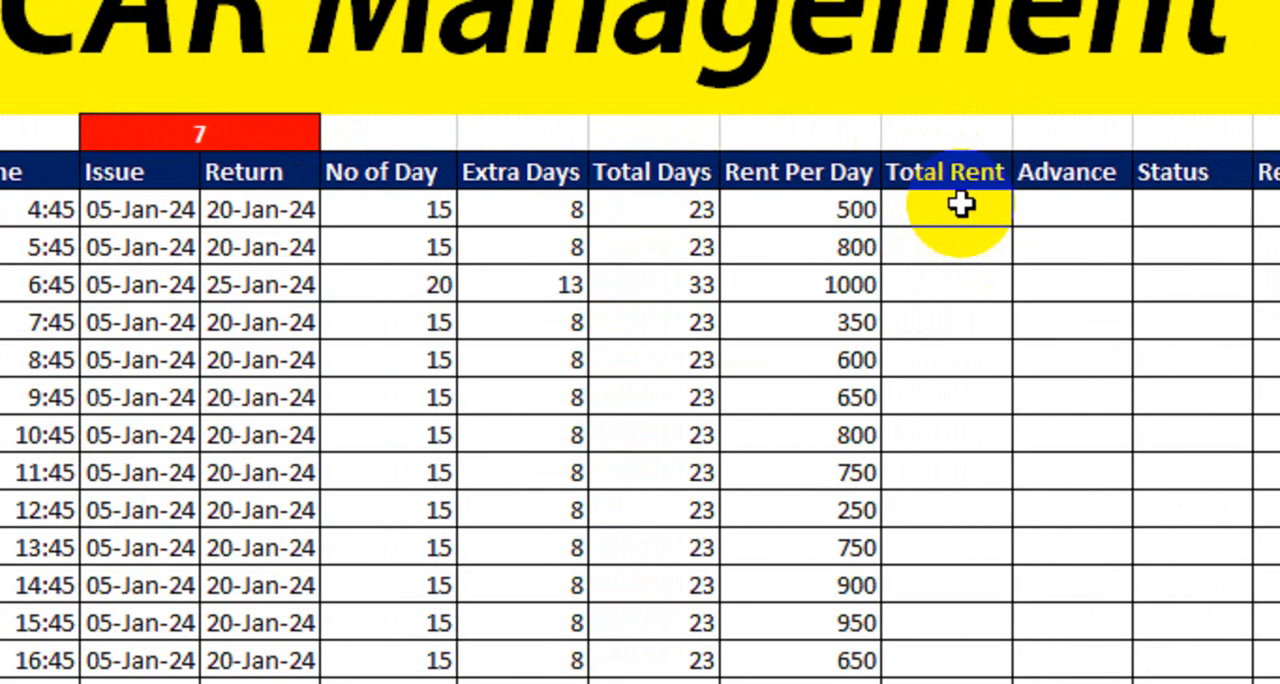
- Calculate the total rent in O9 with the formula =M9*N9 and fill it down to O22
click(960, 207)
text(=)
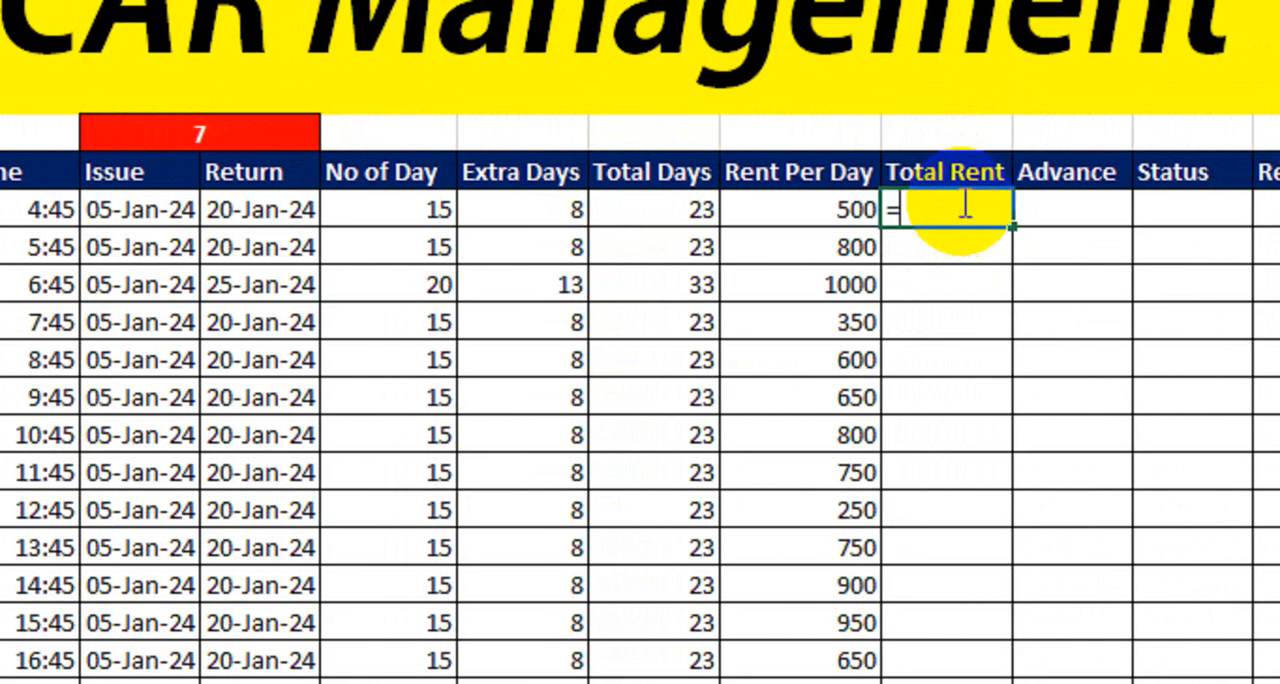
click(676, 216)
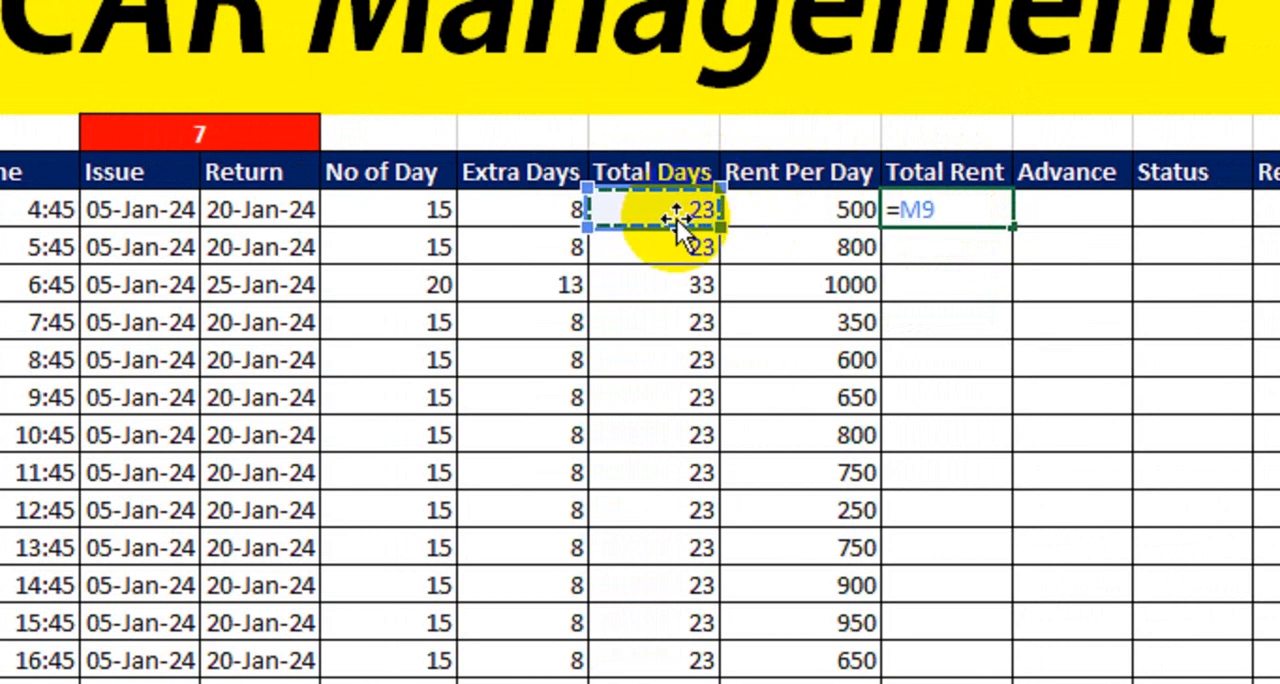
text(*)
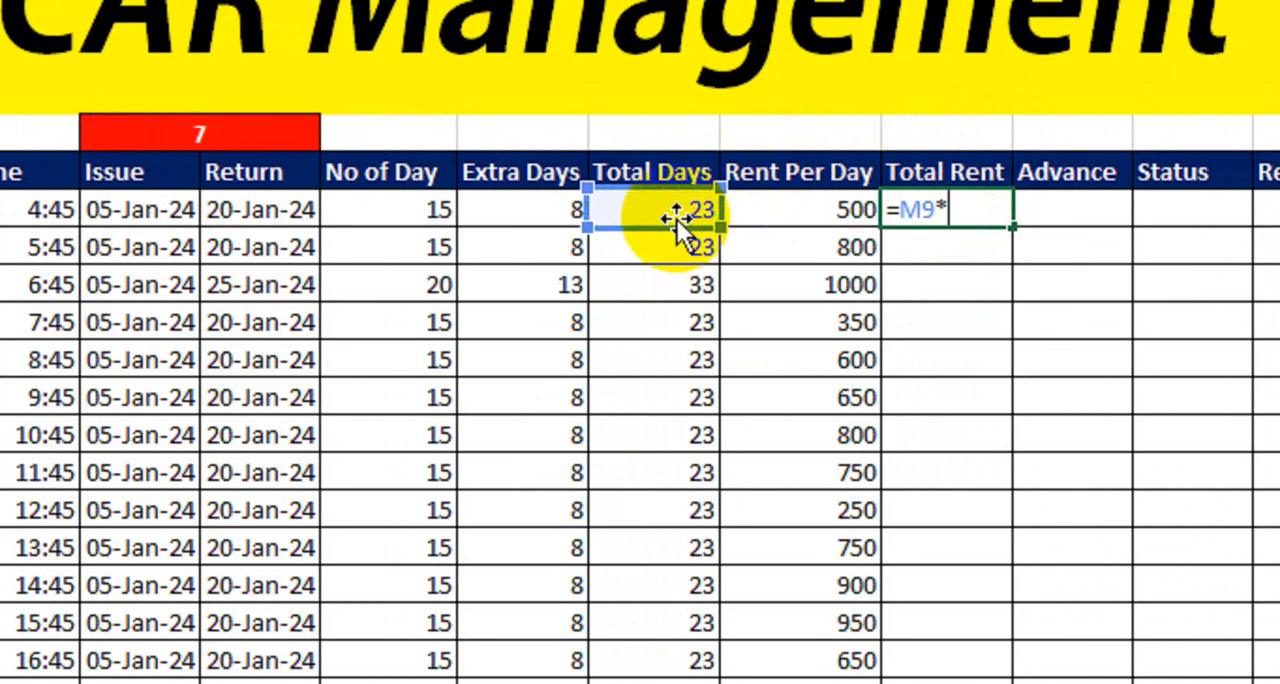
click(763, 210)
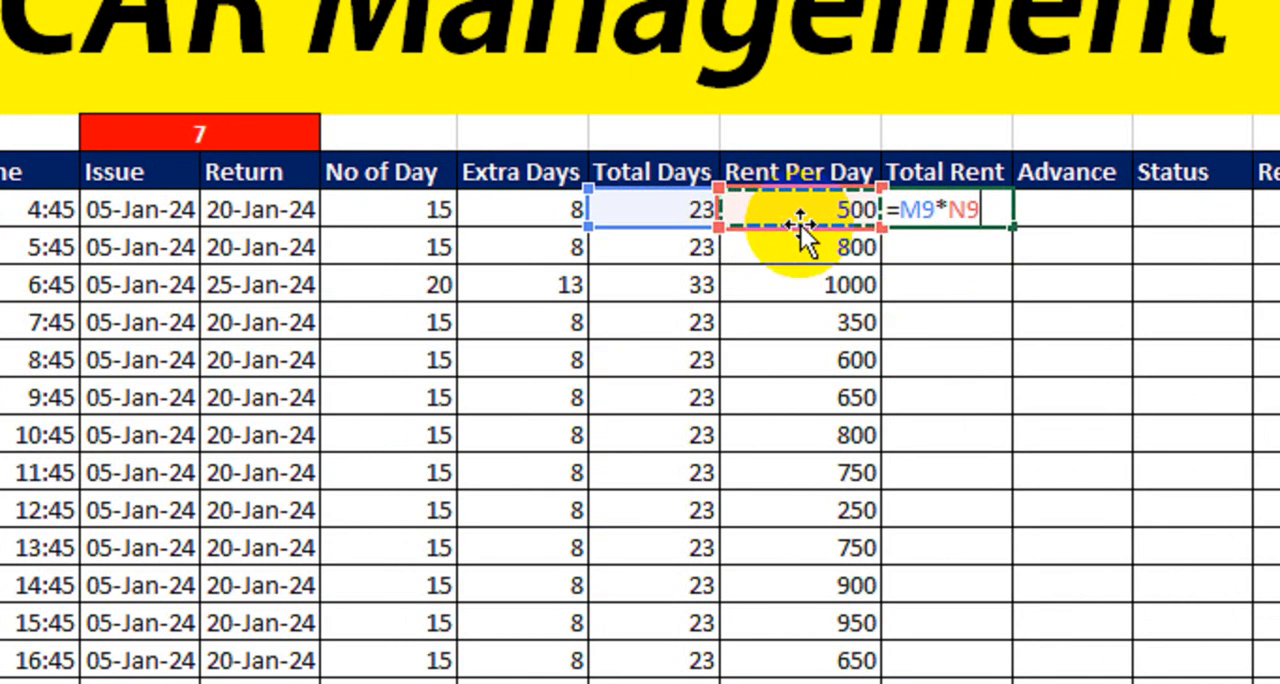
key(Return)
click(930, 209)
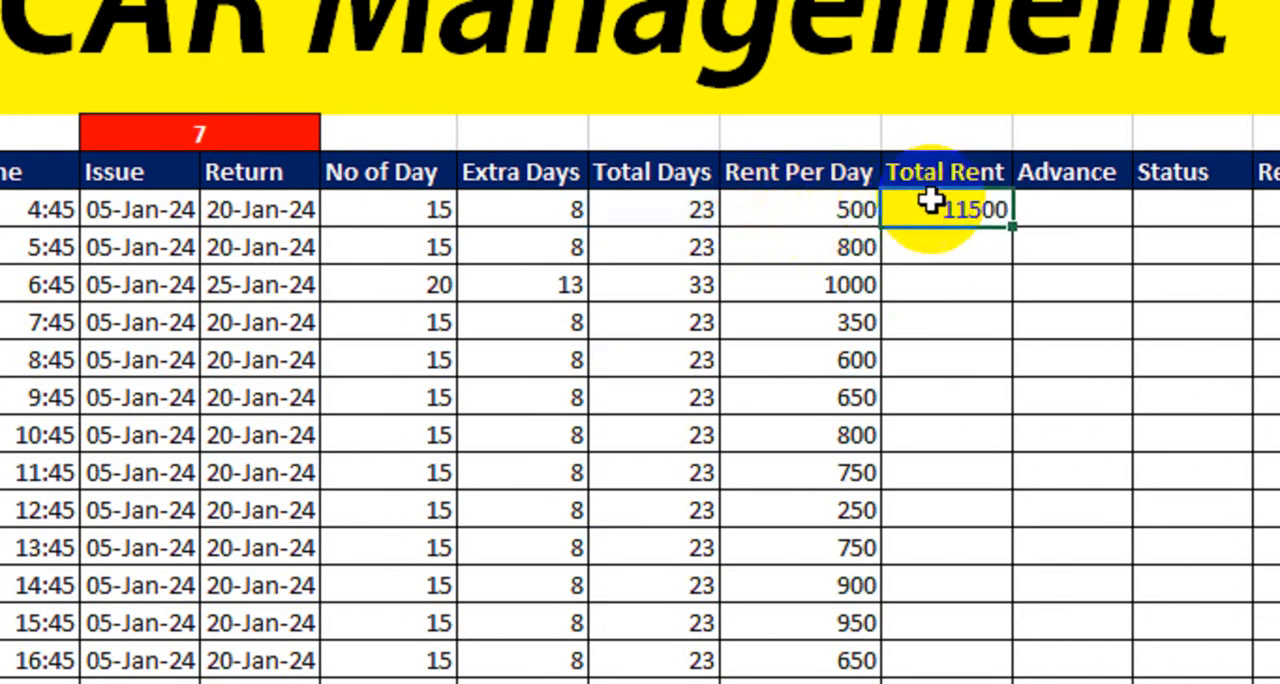
drag(970, 229, 913, 539)
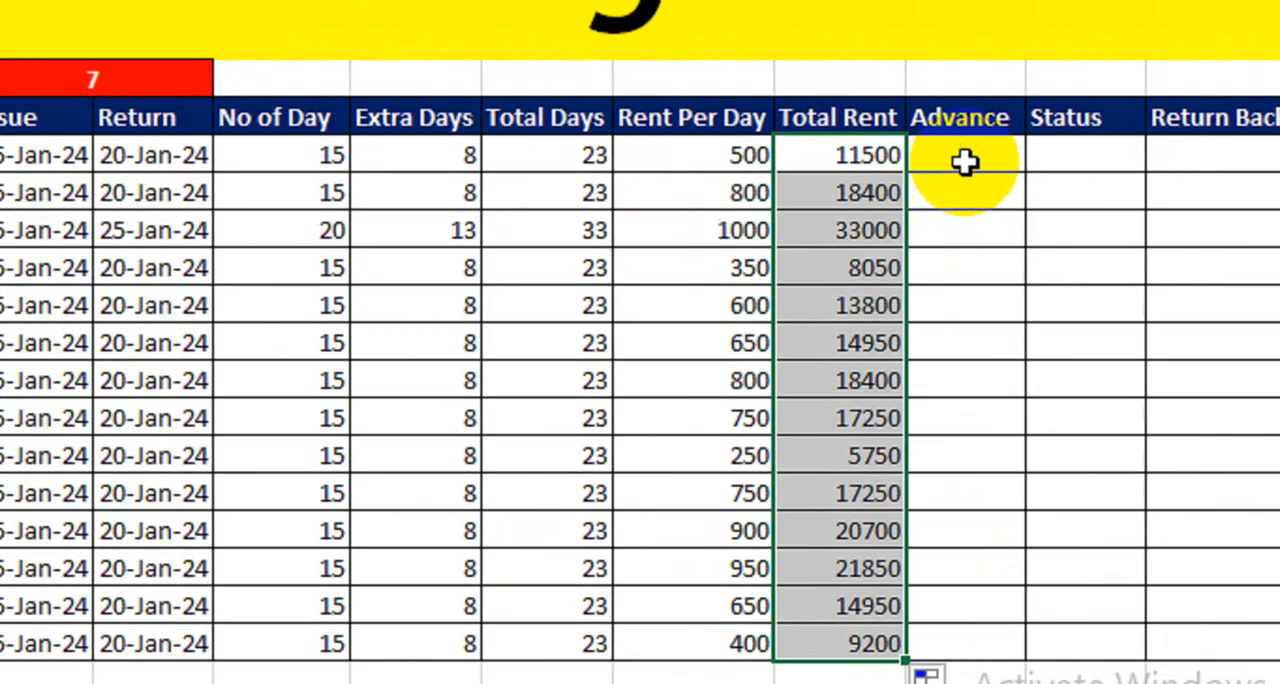
- Enter advances of 3000 and 3500 in P9 and P10 and extend the series down to P22
click(968, 144)
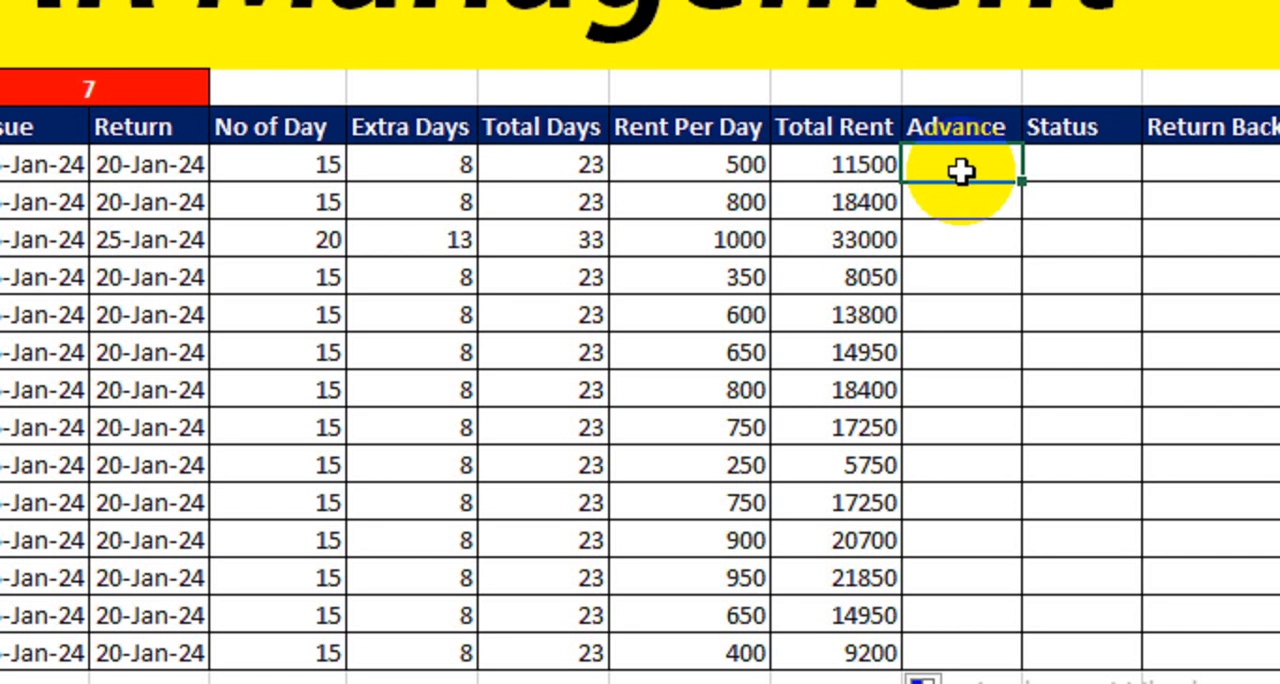
double_click(960, 172)
text(3000)
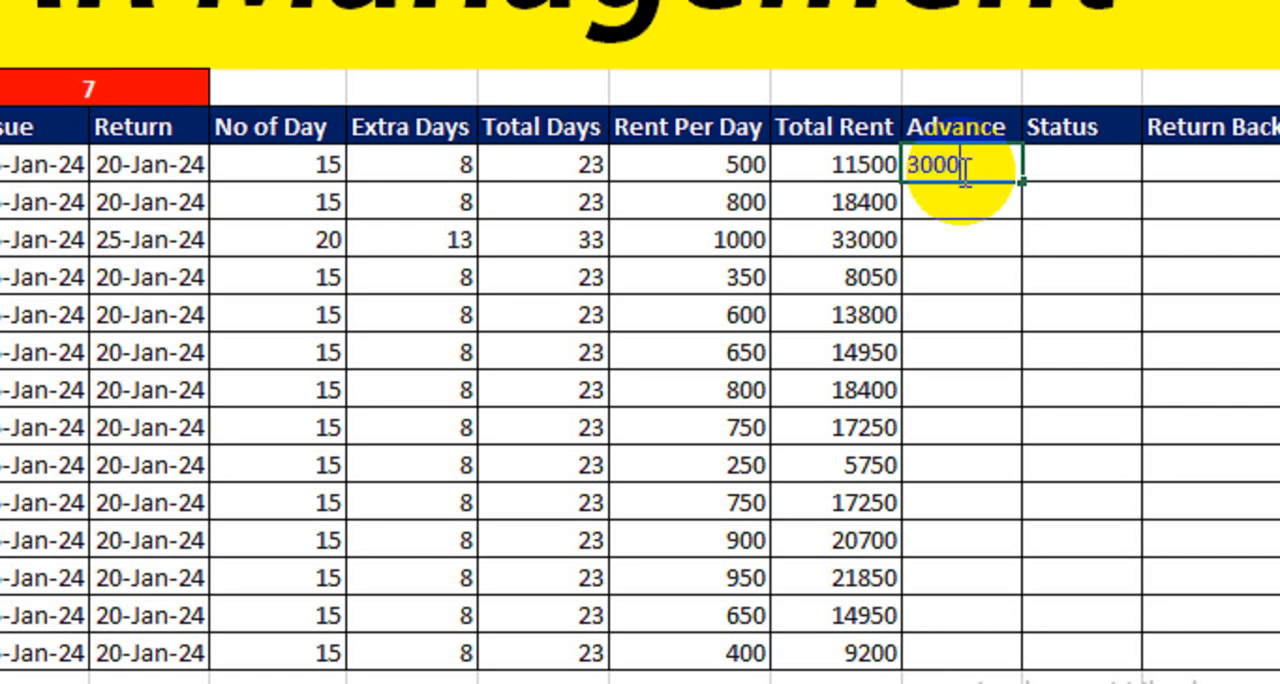
key(Return)
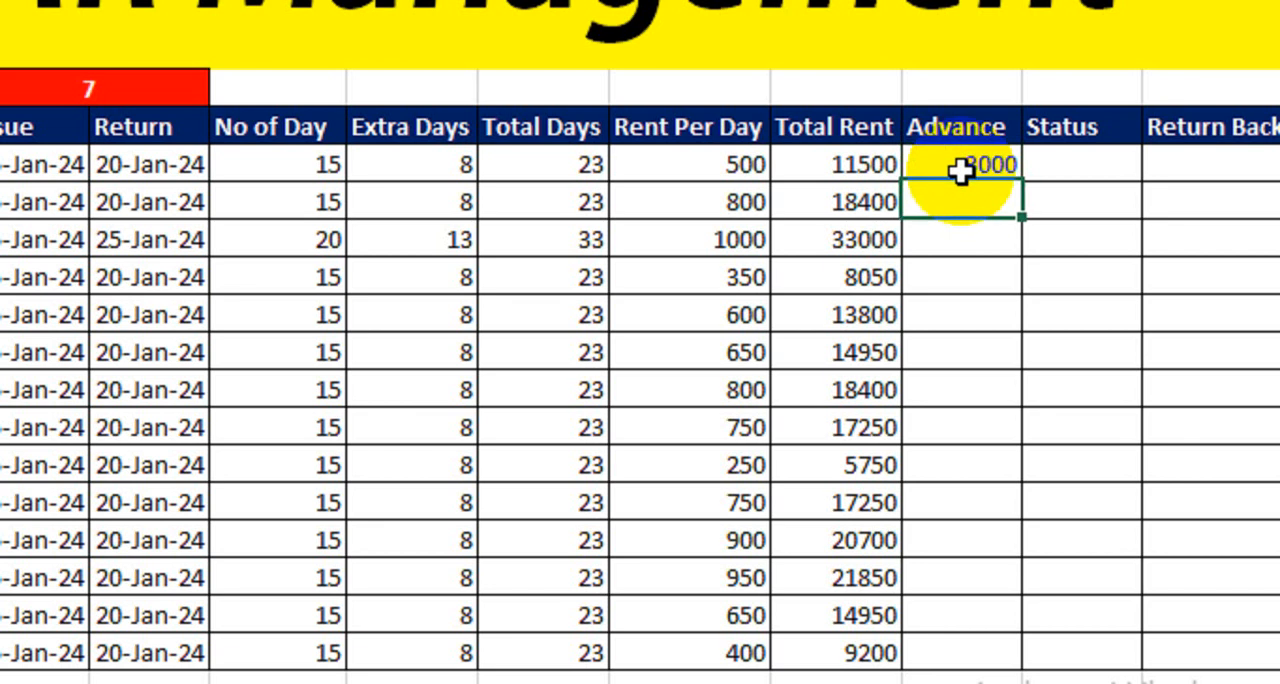
text(3500)
key(Return)
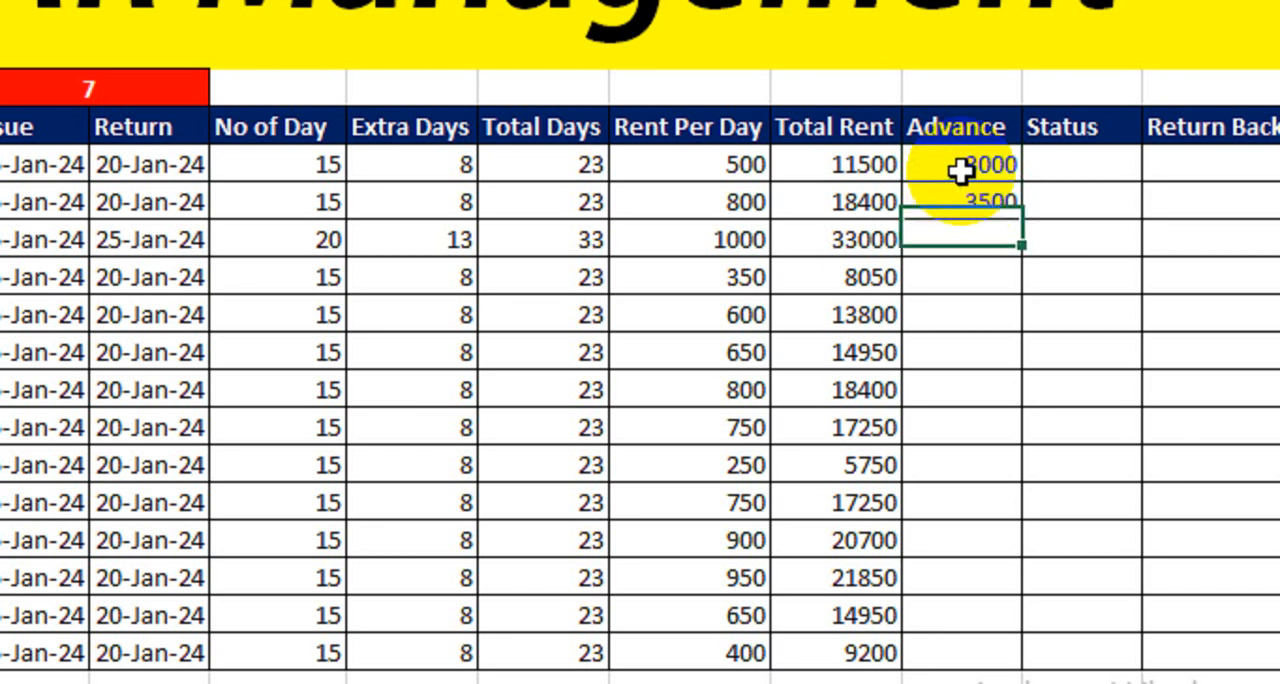
drag(960, 168, 935, 650)
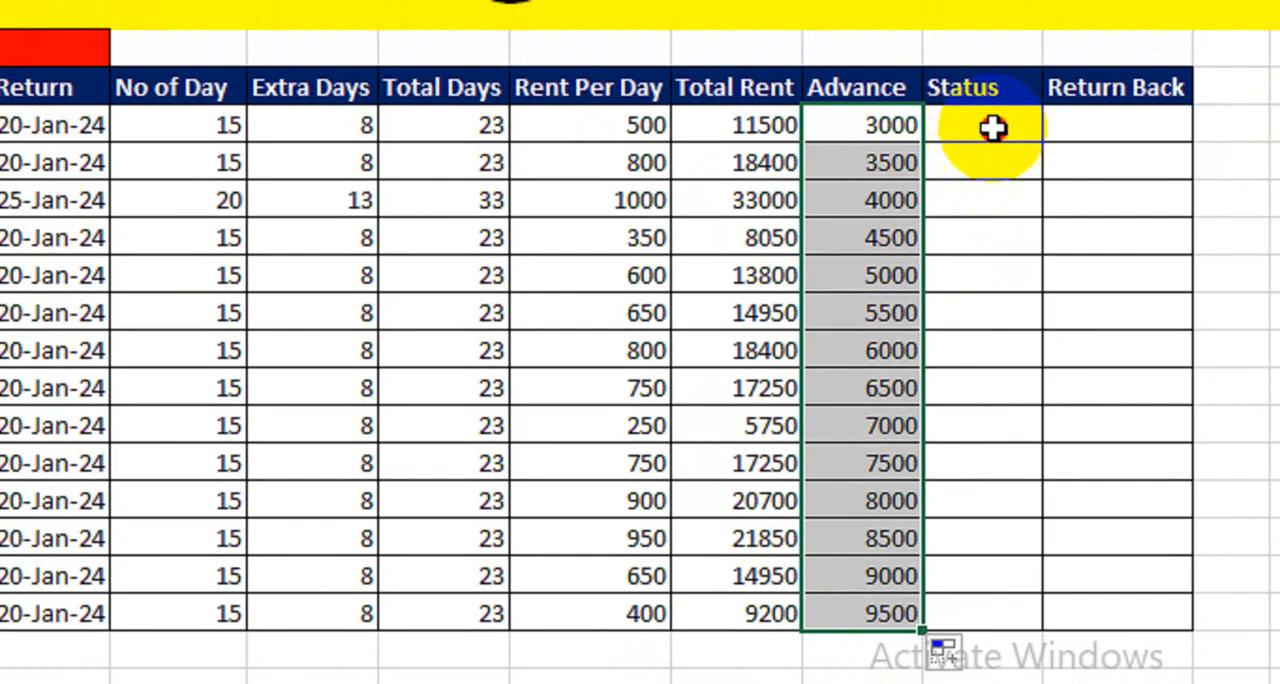
- Begin the Status formula in Q9 with an IF that returns "Delay" when K9>$I$7
click(1015, 55)
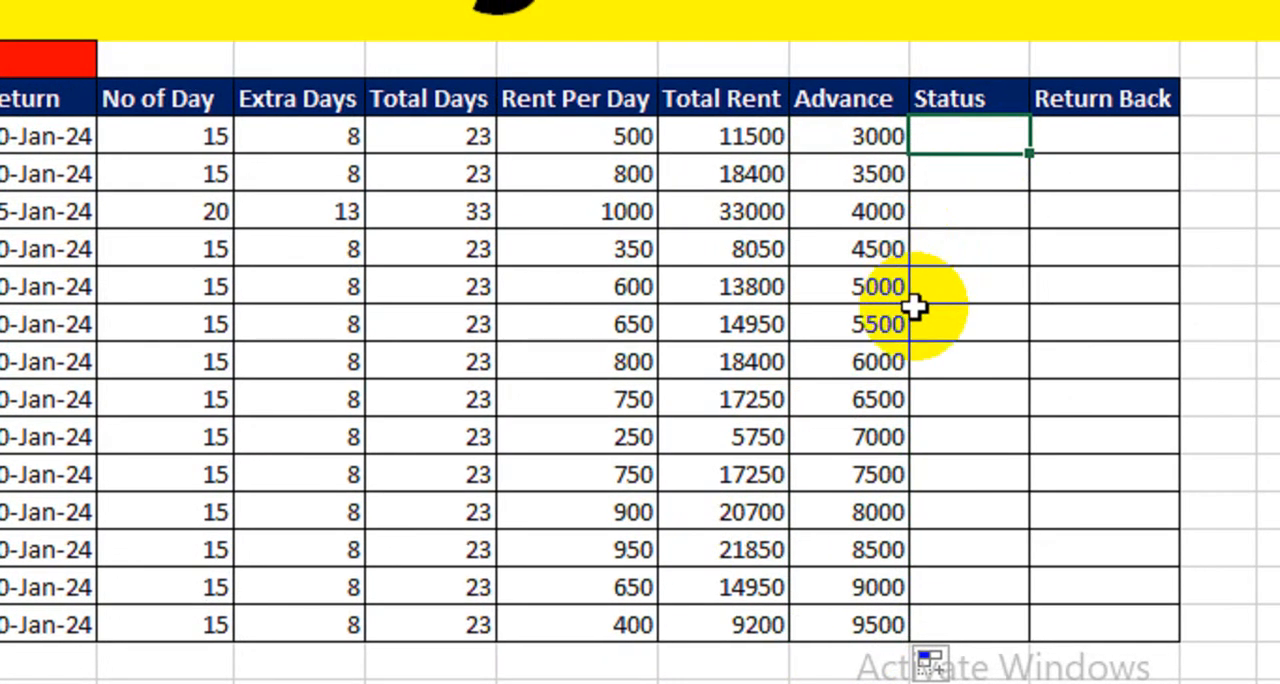
text(=if()
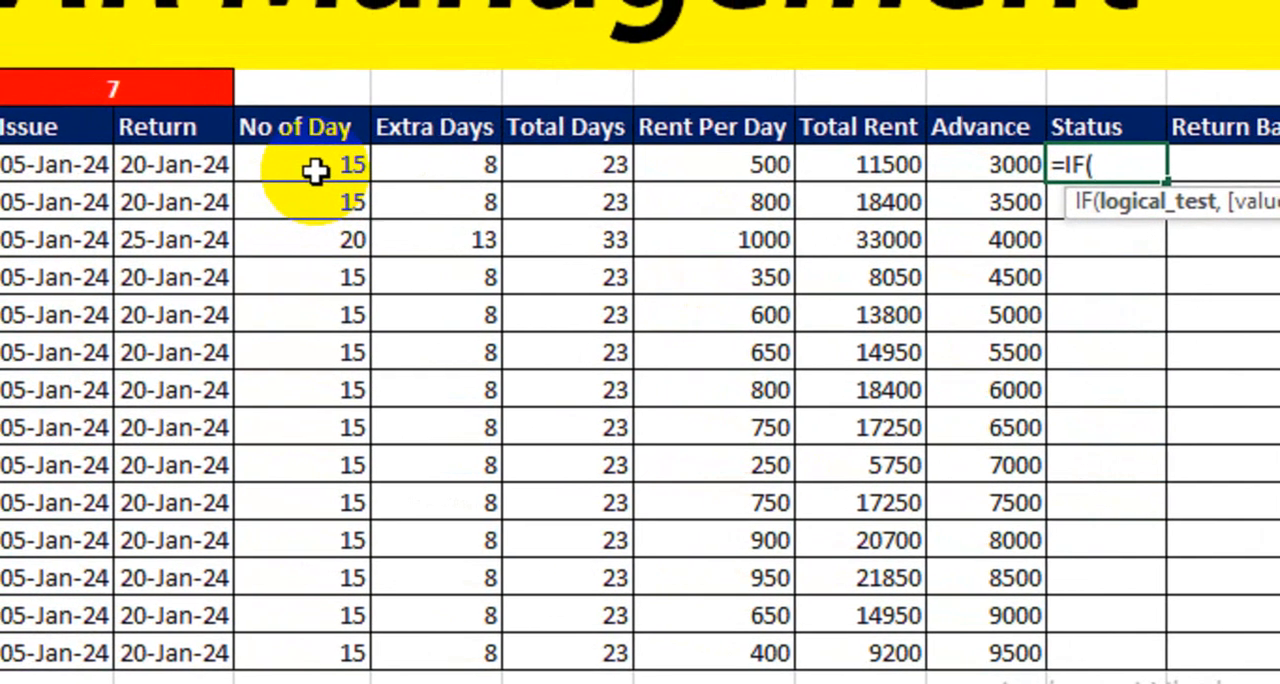
click(318, 171)
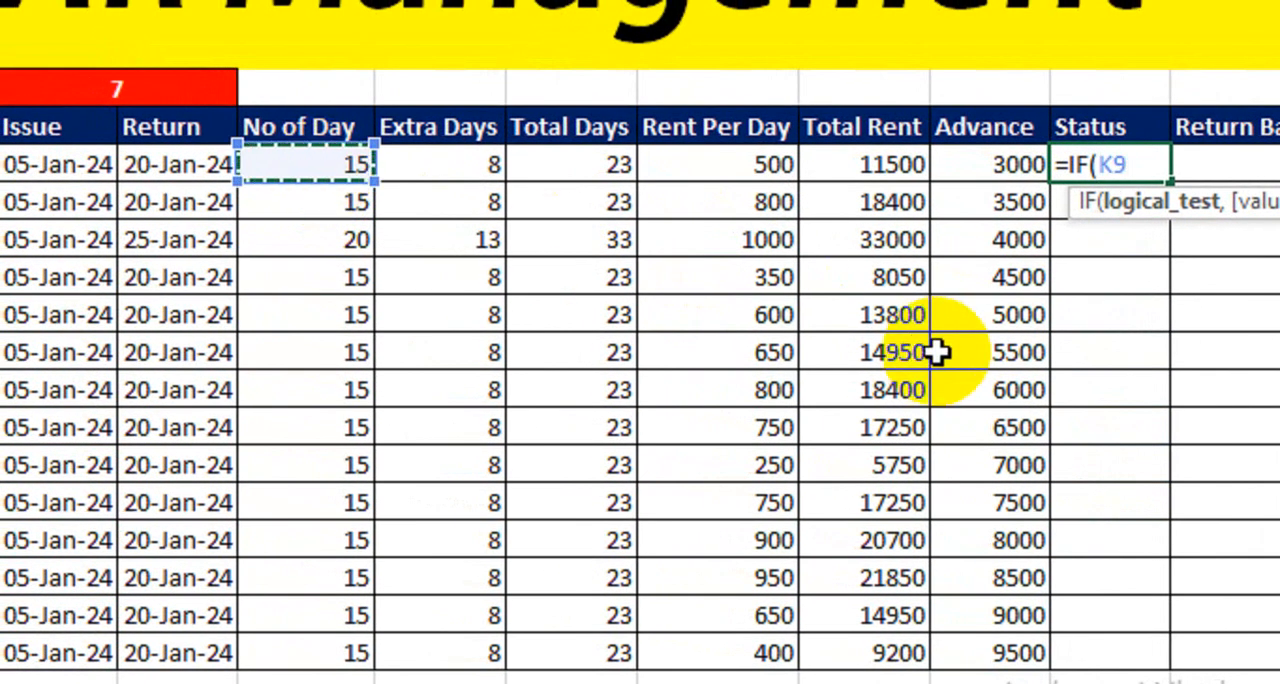
text(>)
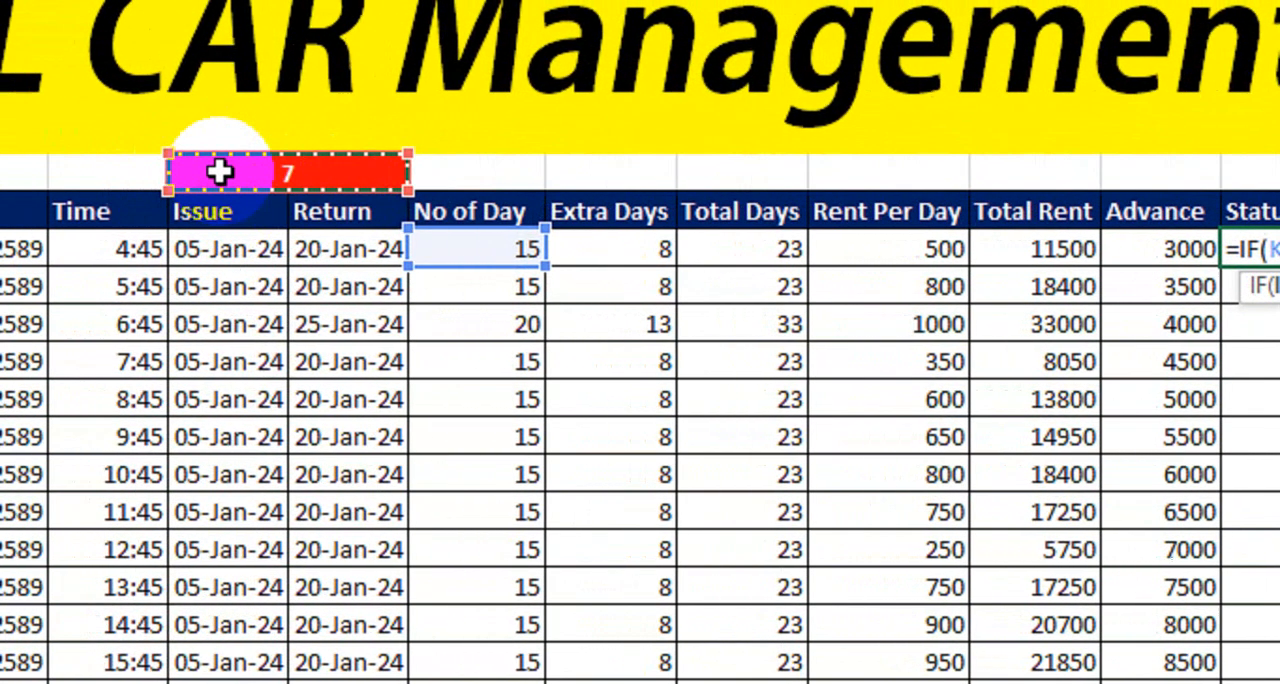
click(310, 172)
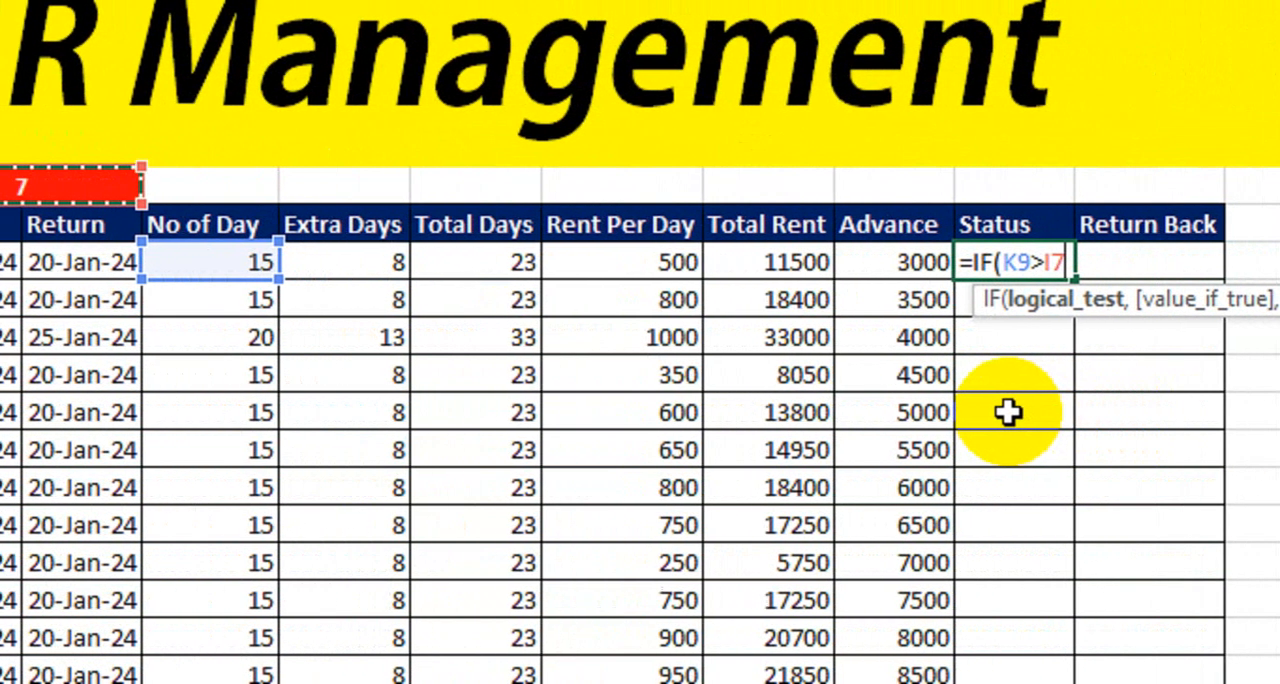
key(F4)
text(,)
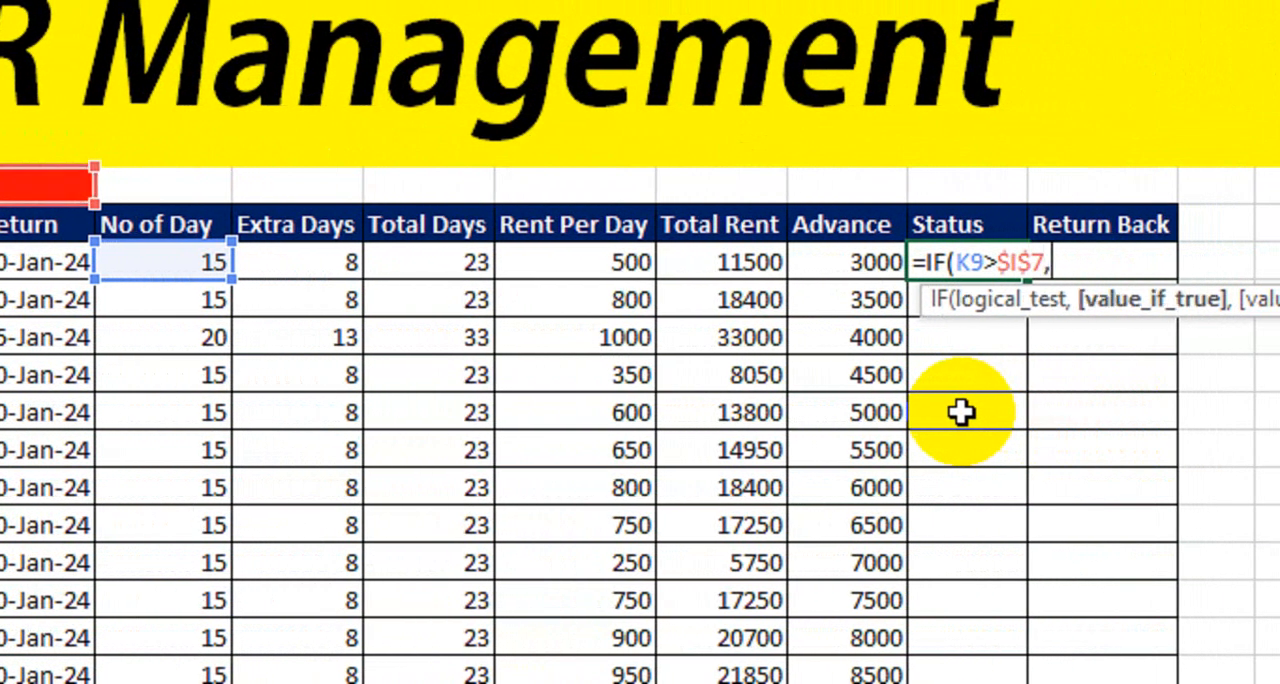
text("Delay")
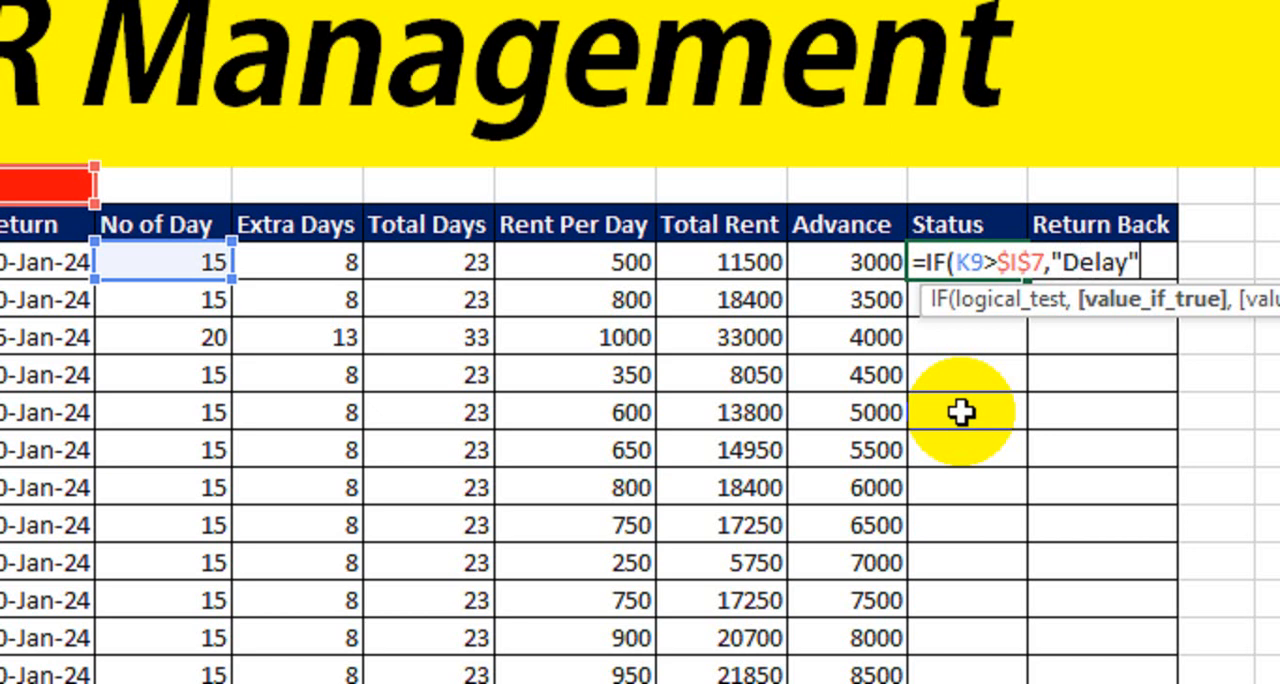
text(,)
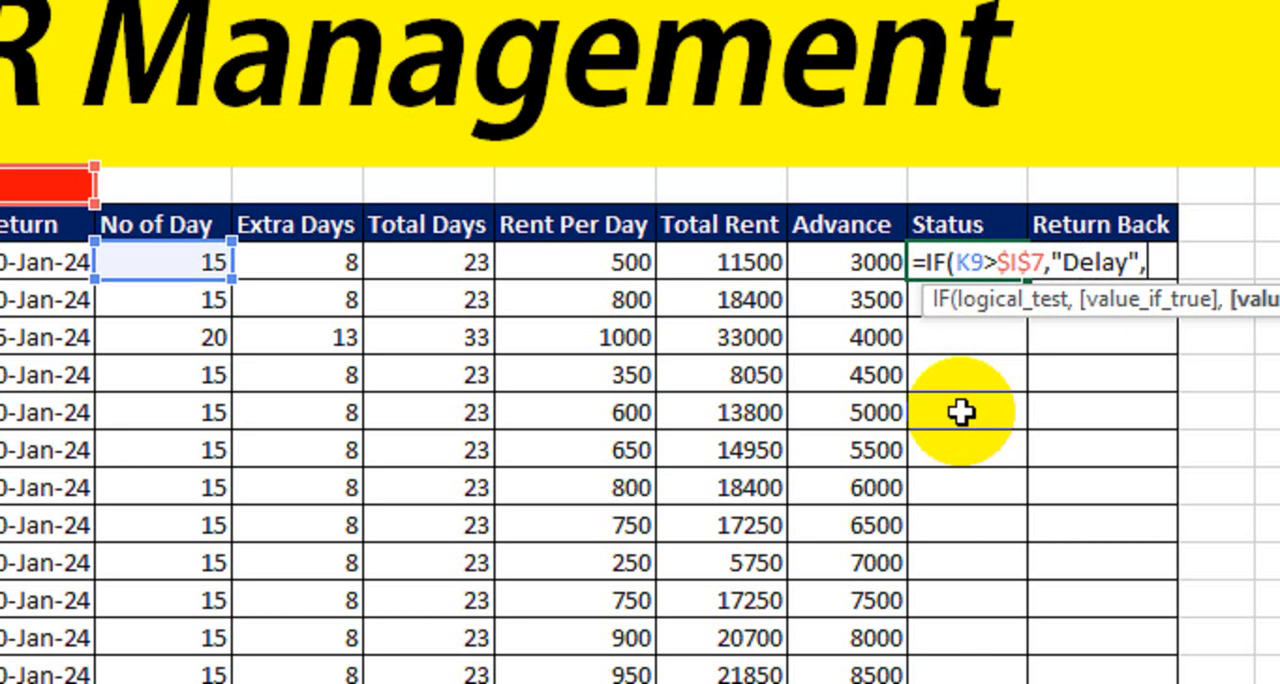
text(IF()
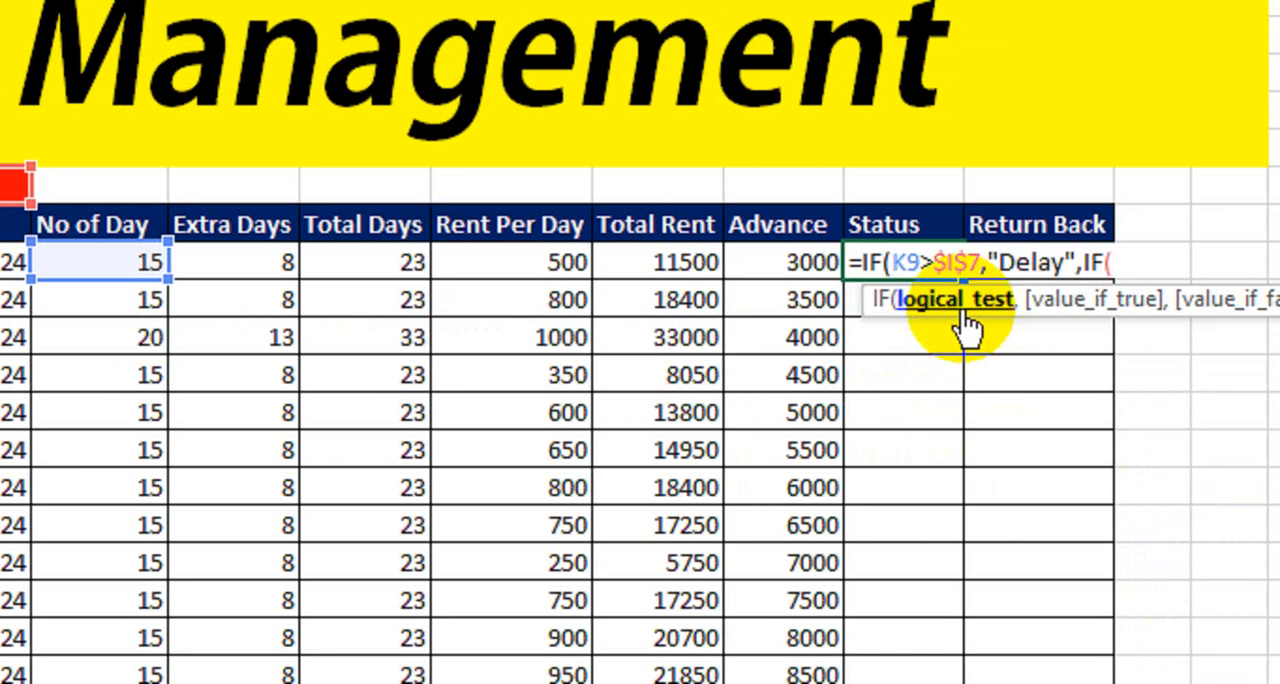
- Add a nested IF to the Status formula in Q9 that returns "Before" when K9<$I$7
click(150, 264)
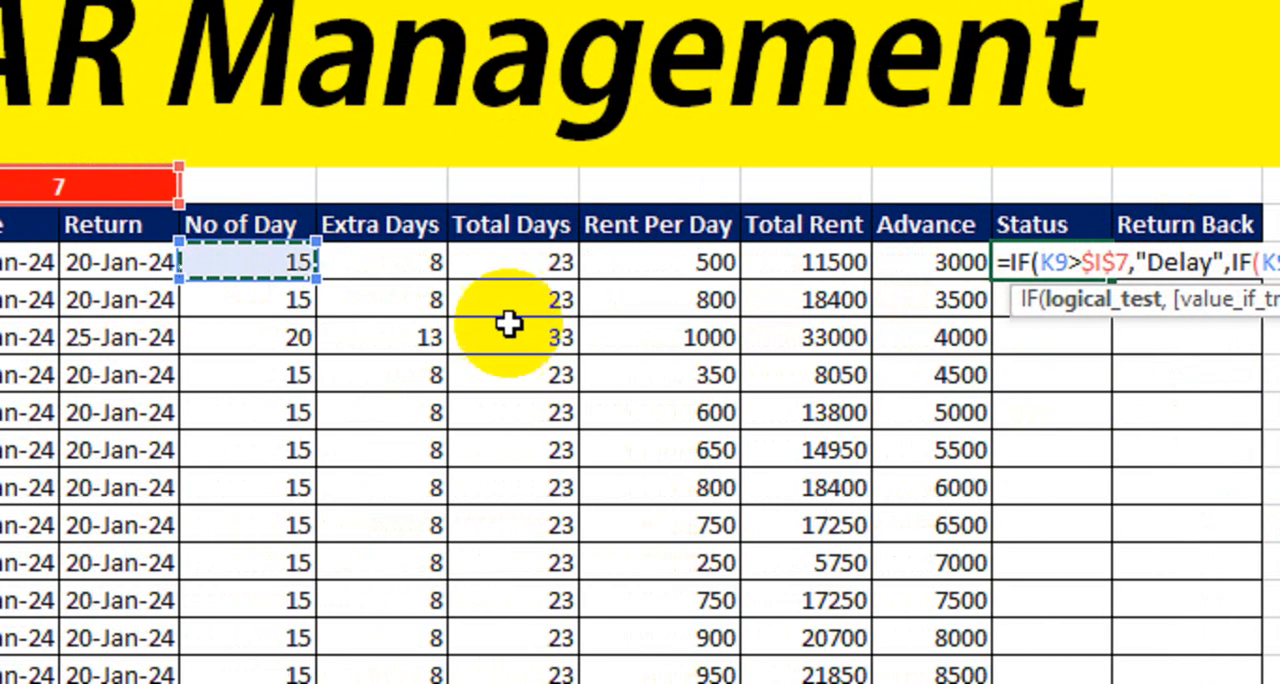
text(<)
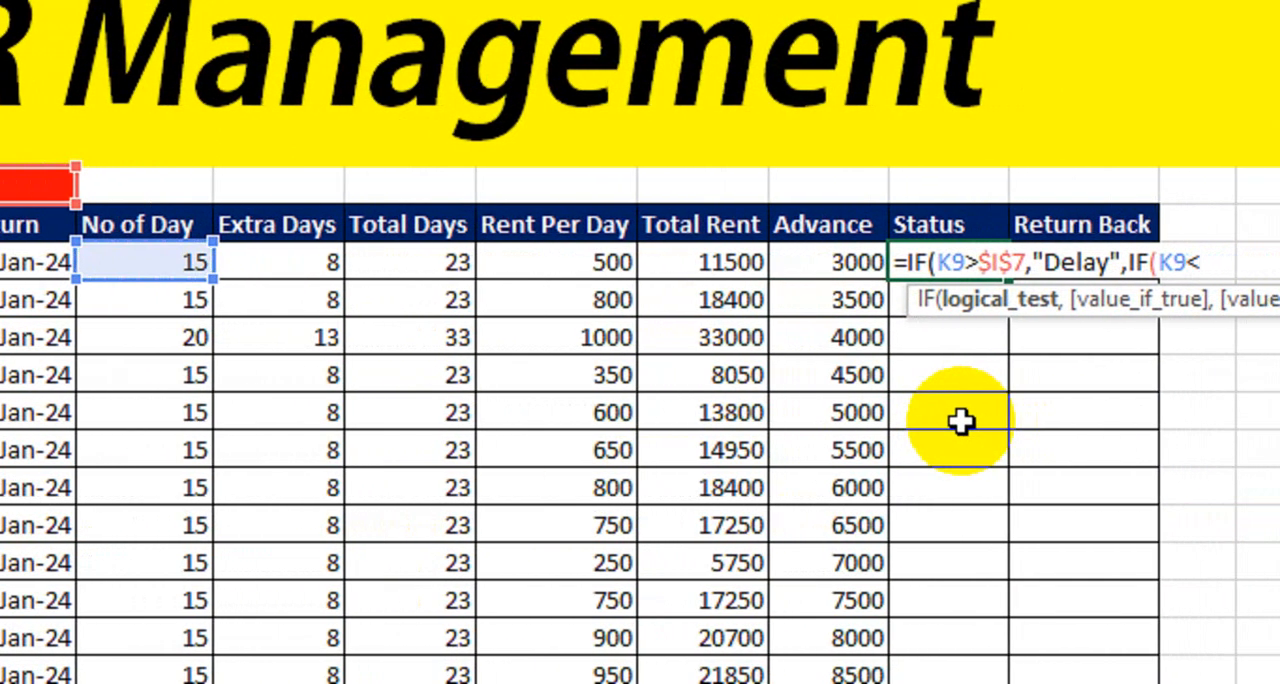
click(14, 190)
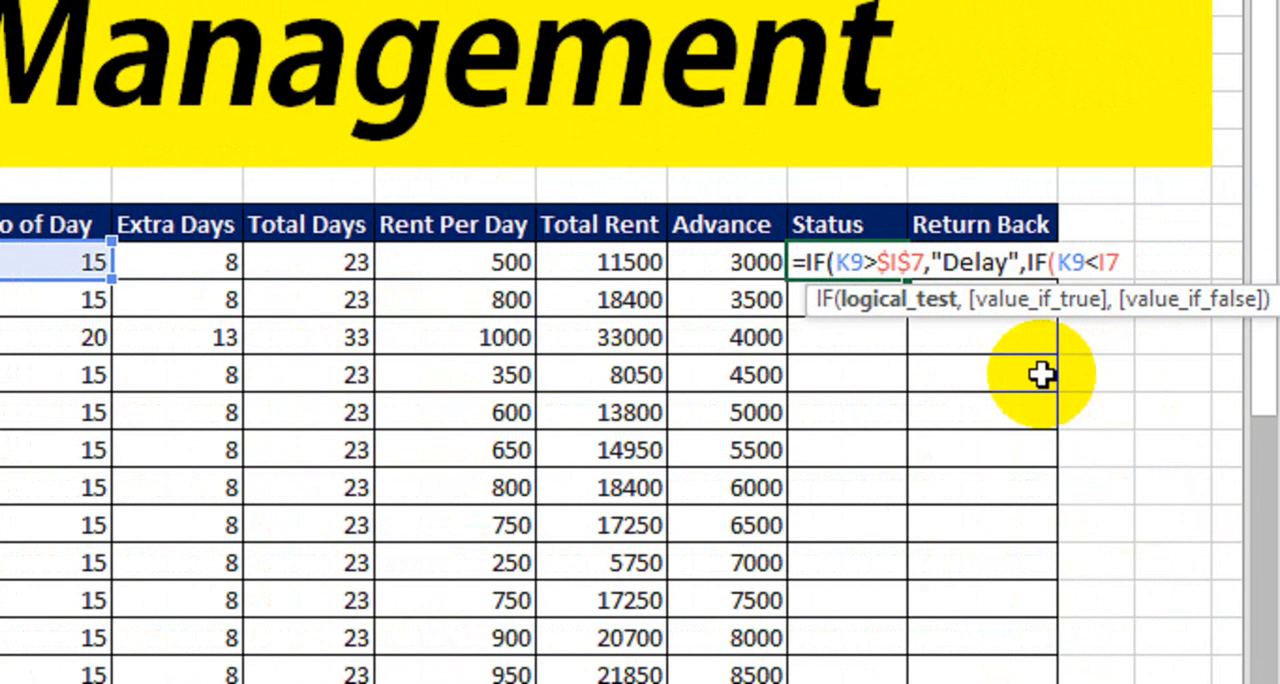
key(F4)
text(,")
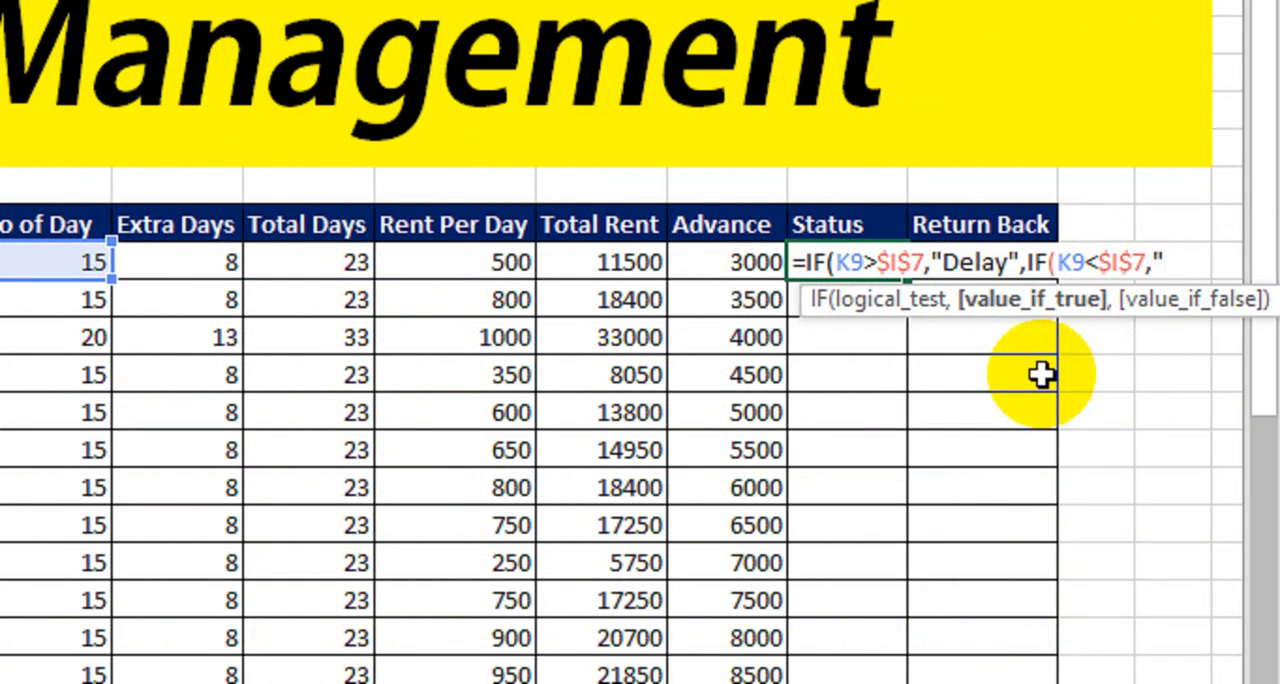
text(Before)
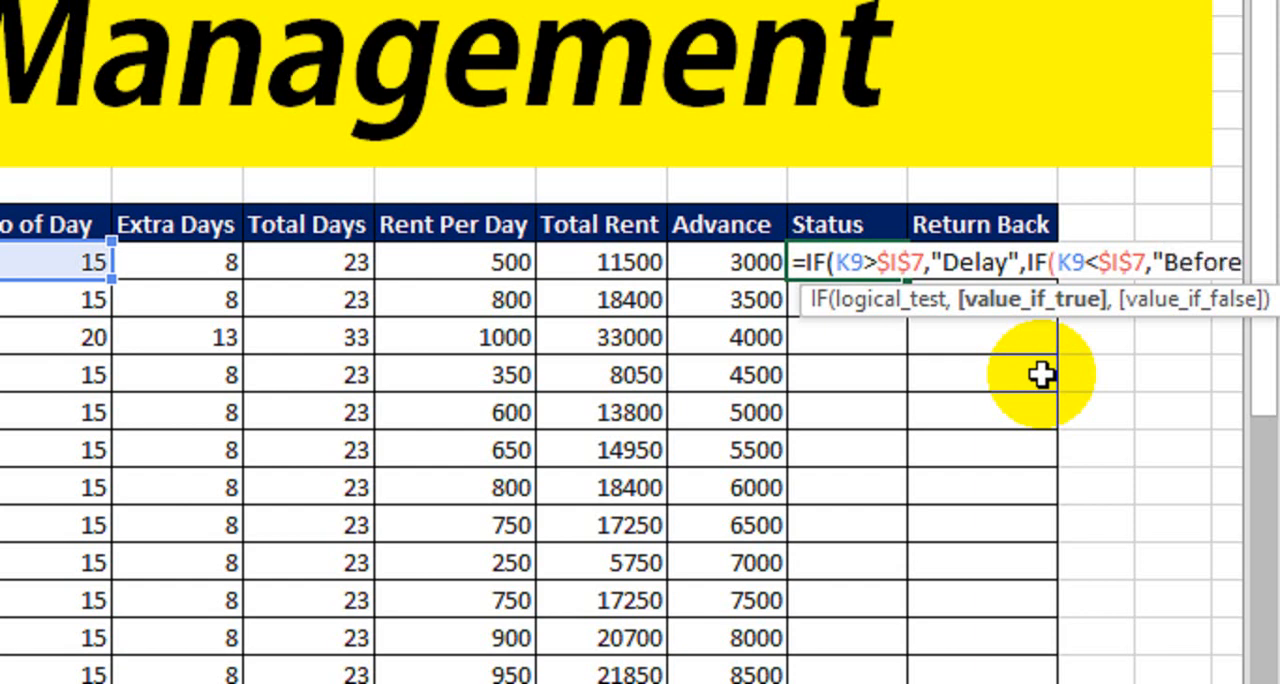
text(",)
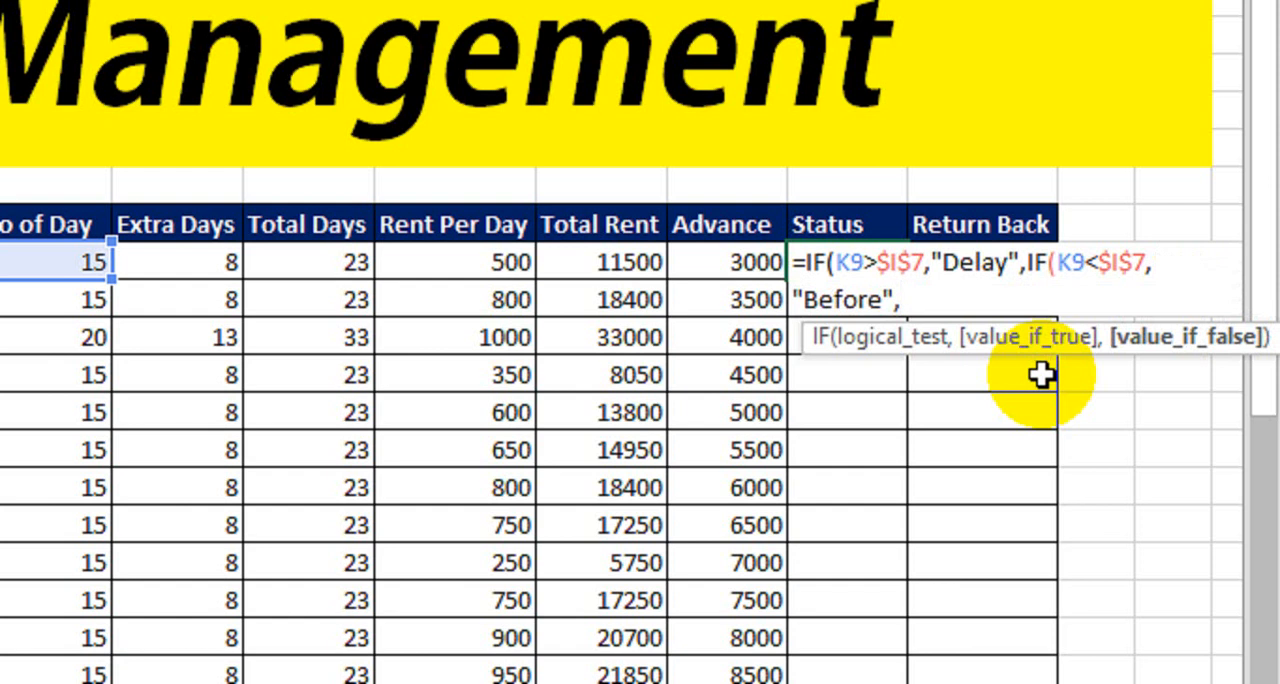
text(if)
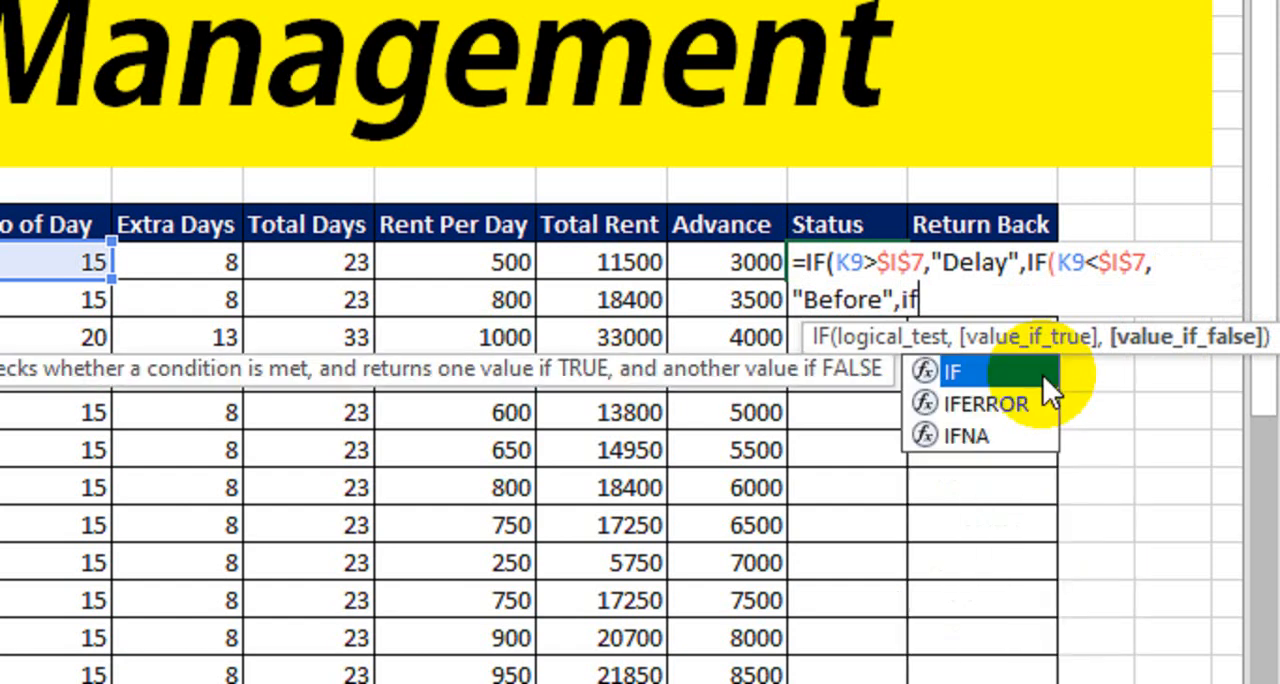
- Complete the Status formula in Q9 with a third nested IF that returns "Propper" when K9=I7
key(Tab)
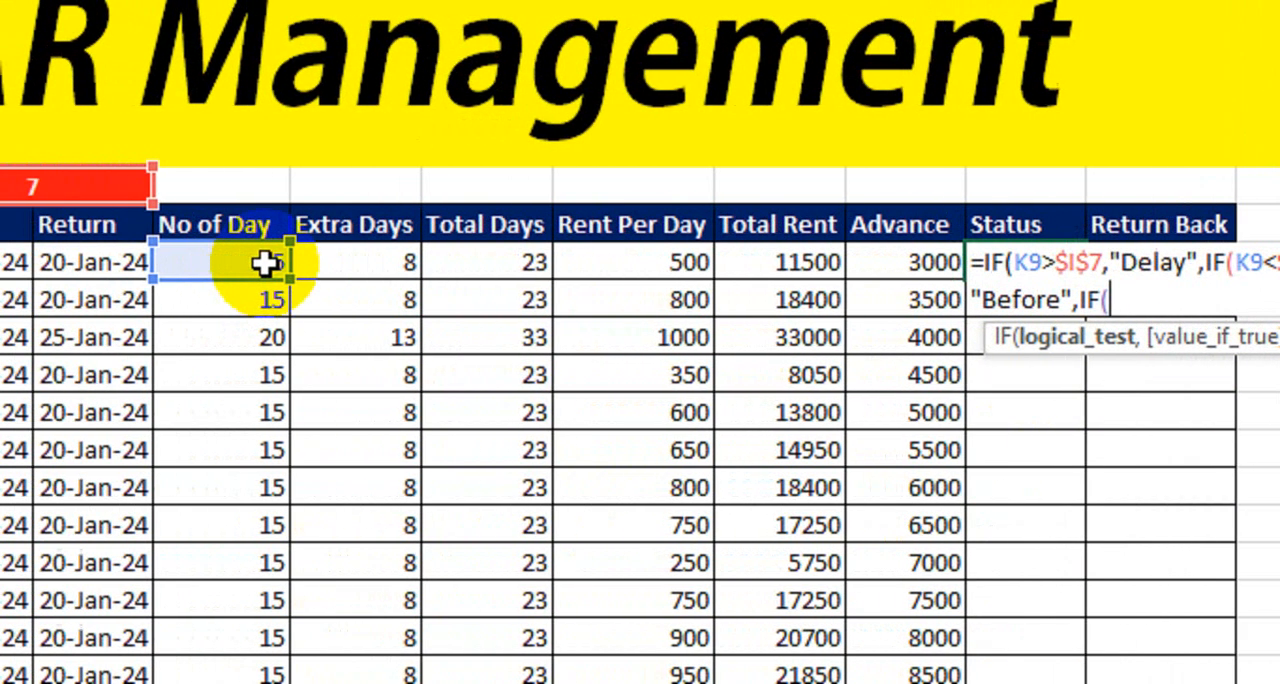
click(75, 262)
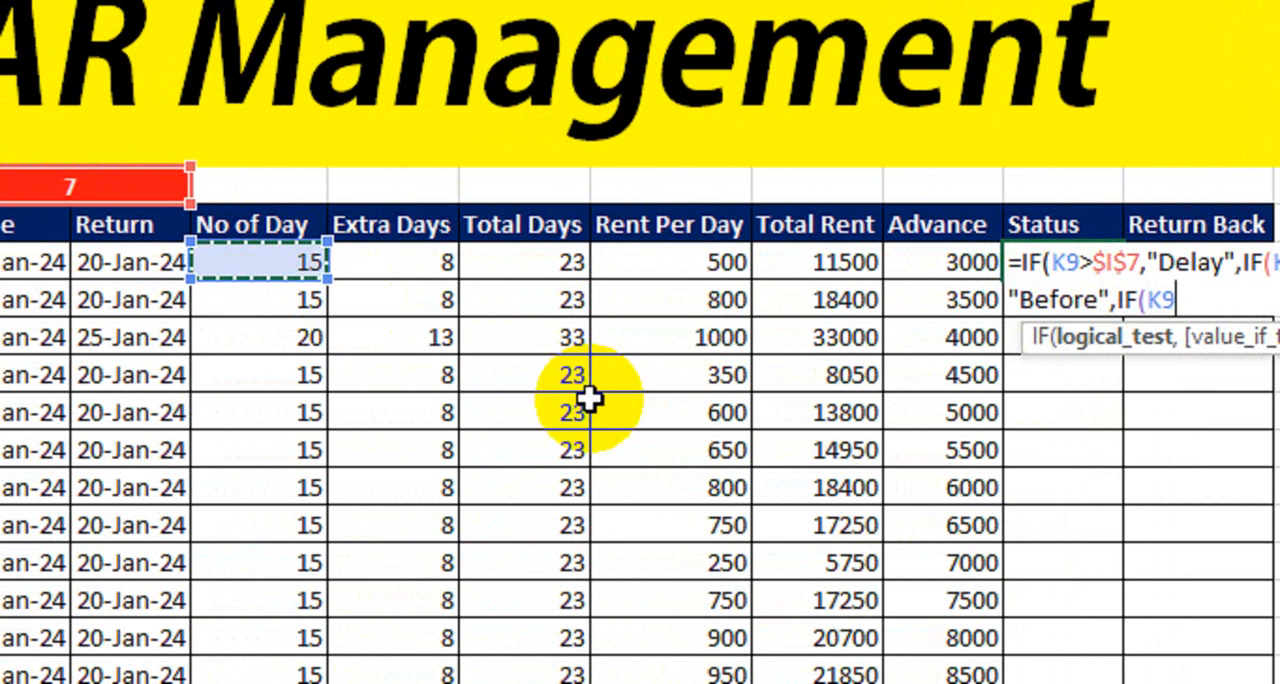
text(=)
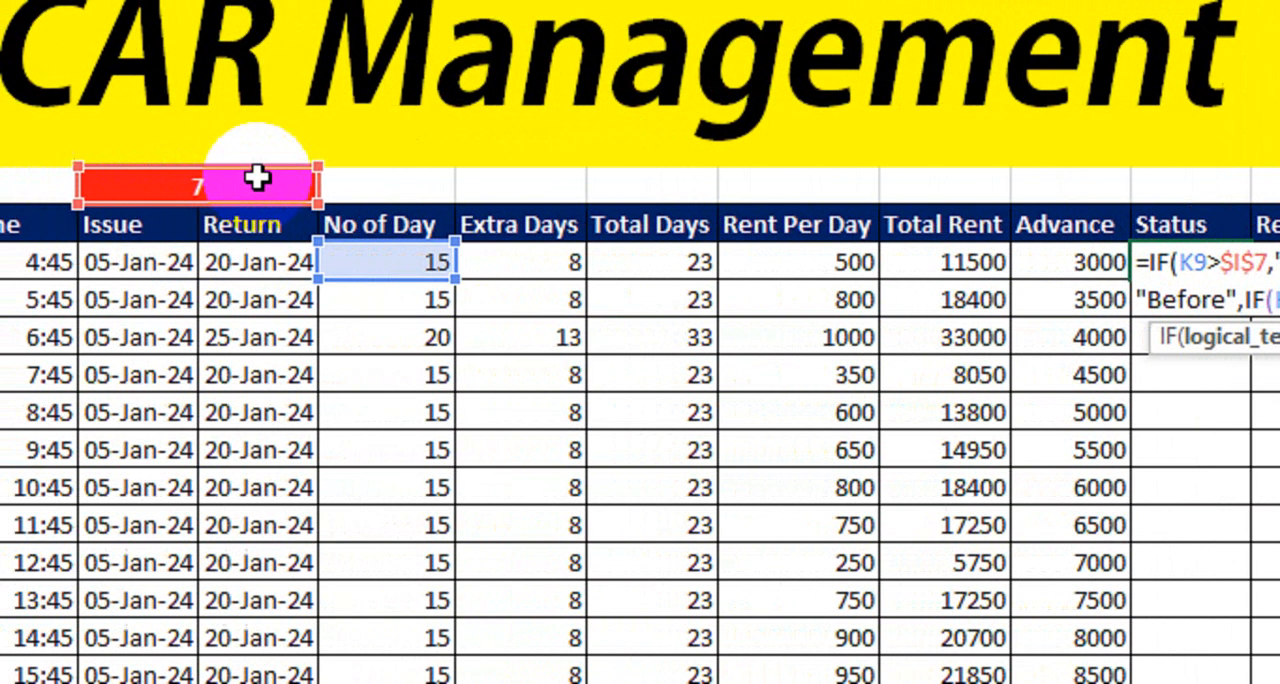
click(165, 188)
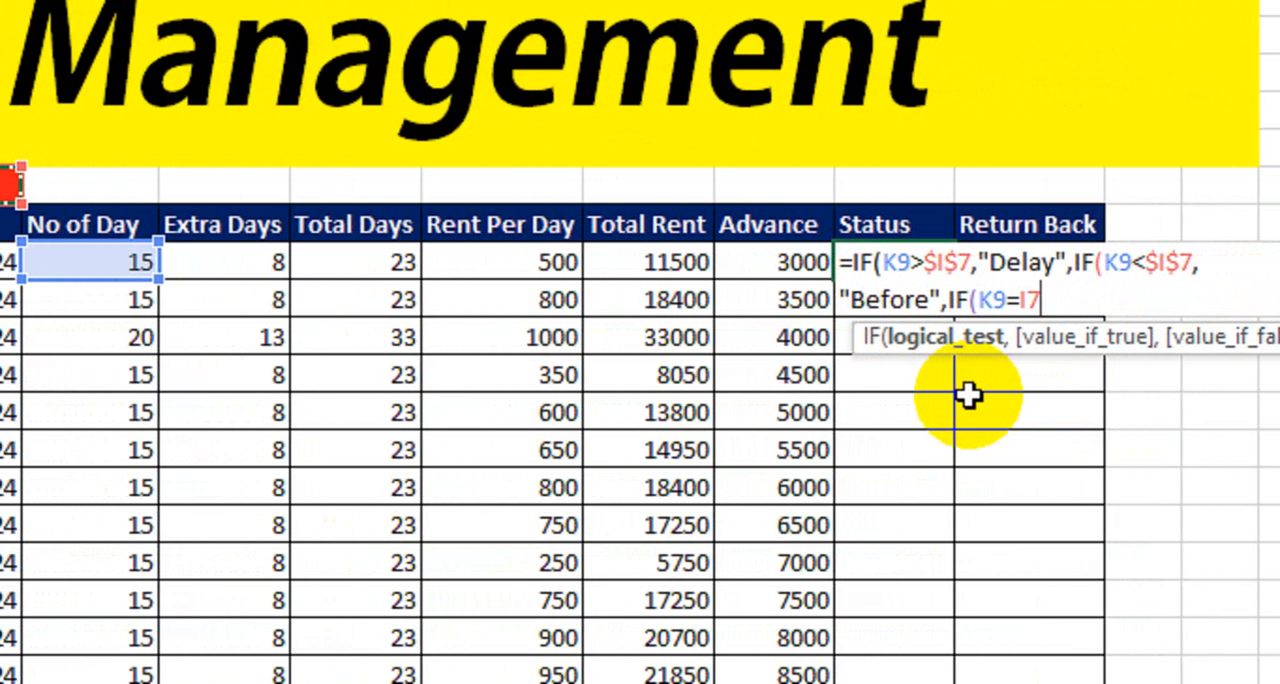
text(,)
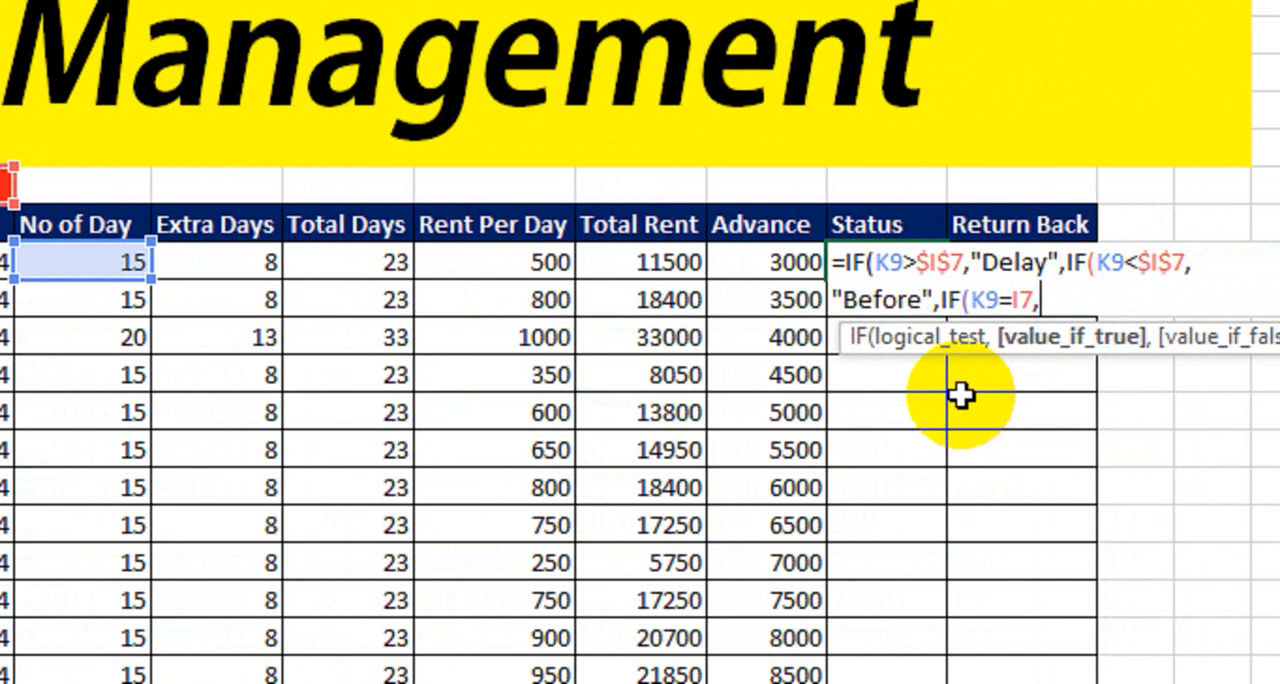
text("Propper)
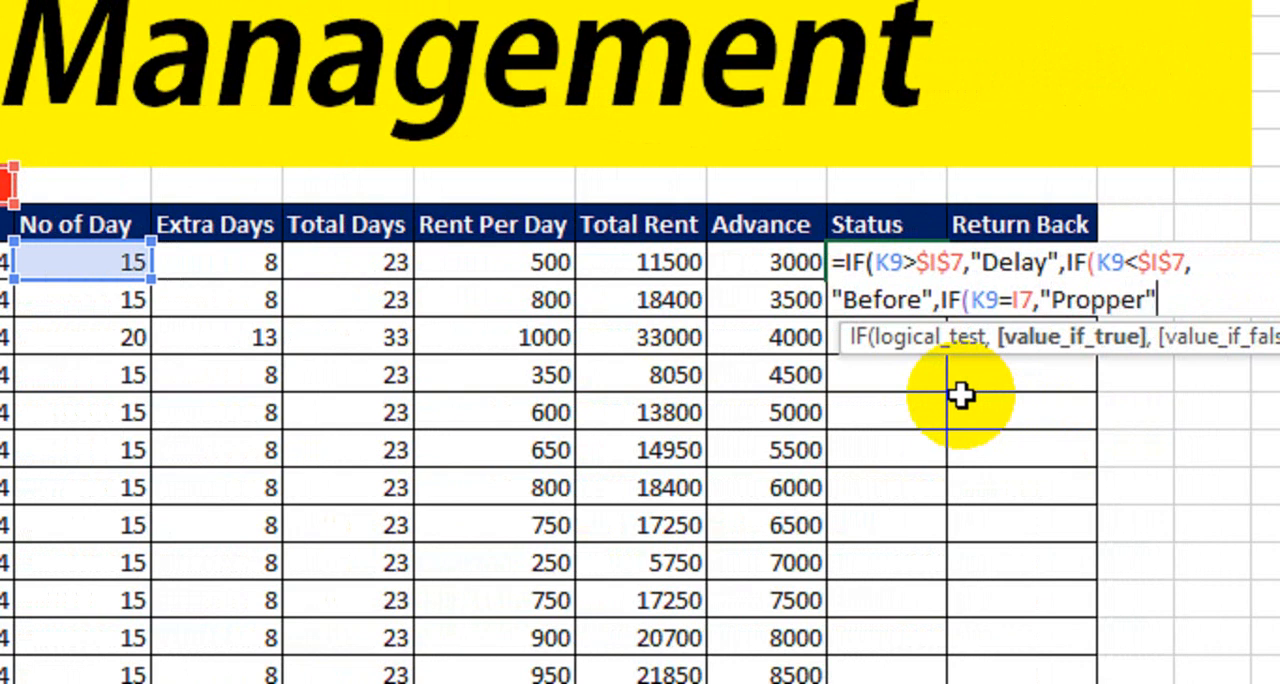
text())
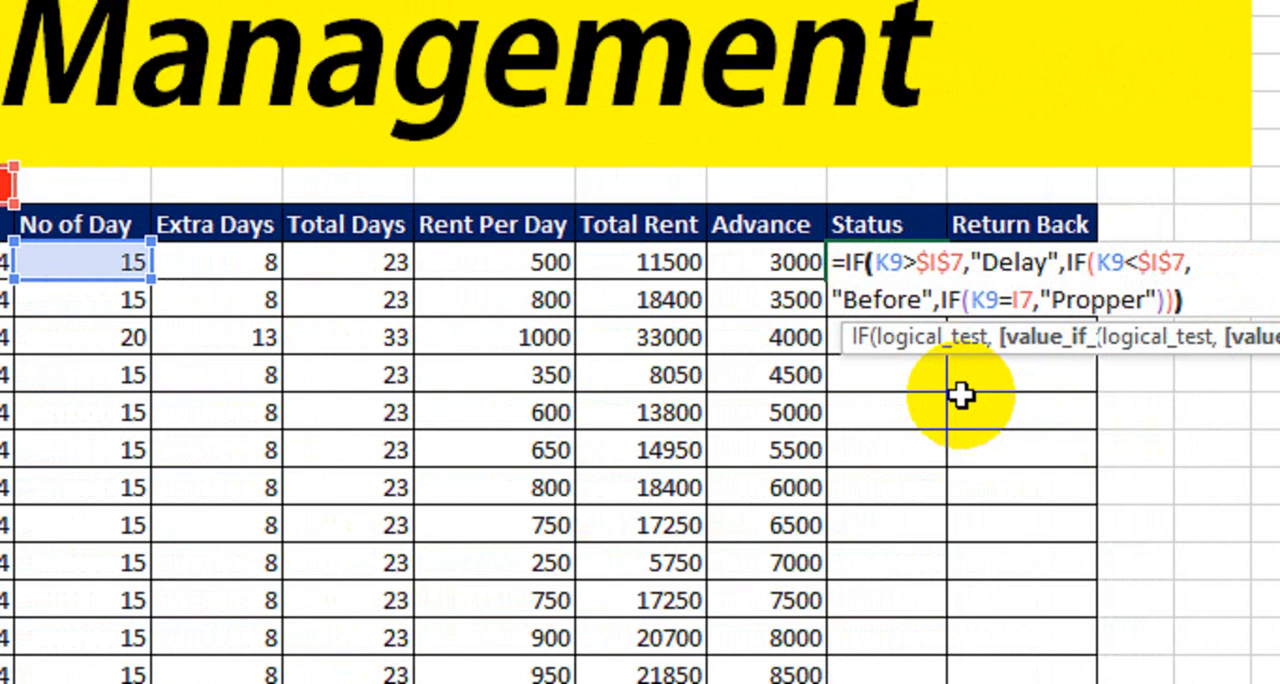
text())
key(Return)
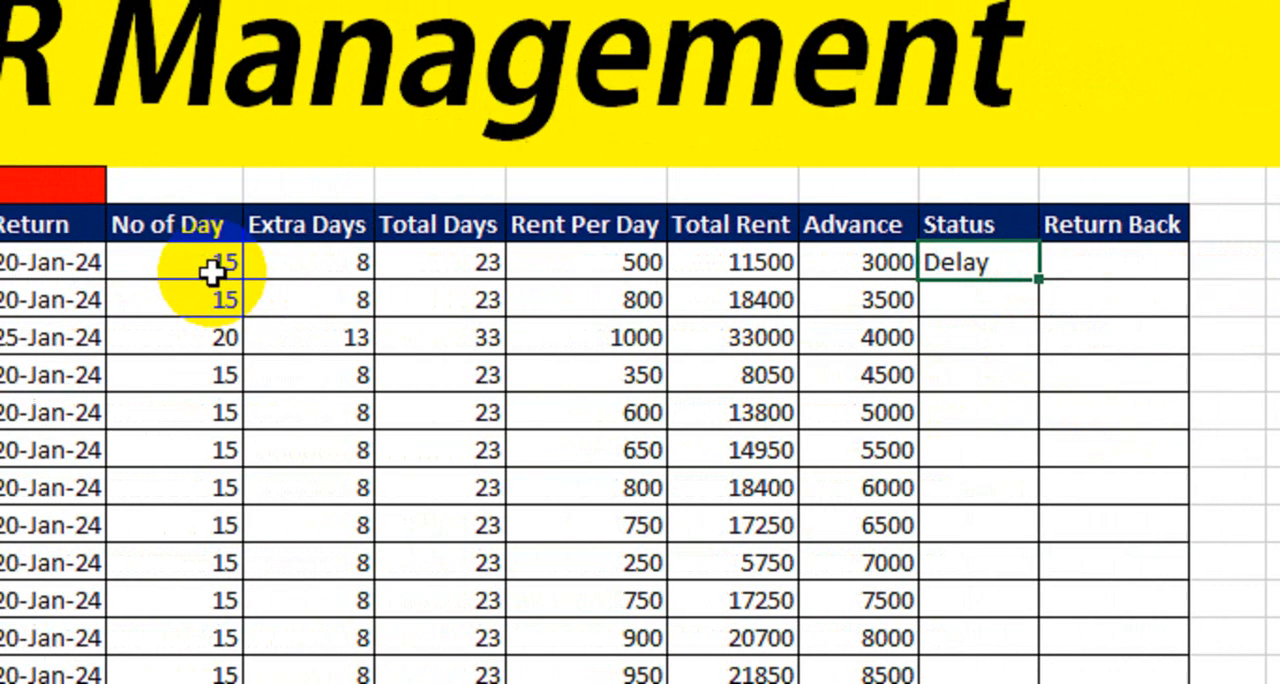
- Fill the Status formula from Q9 down to Q22
click(104, 266)
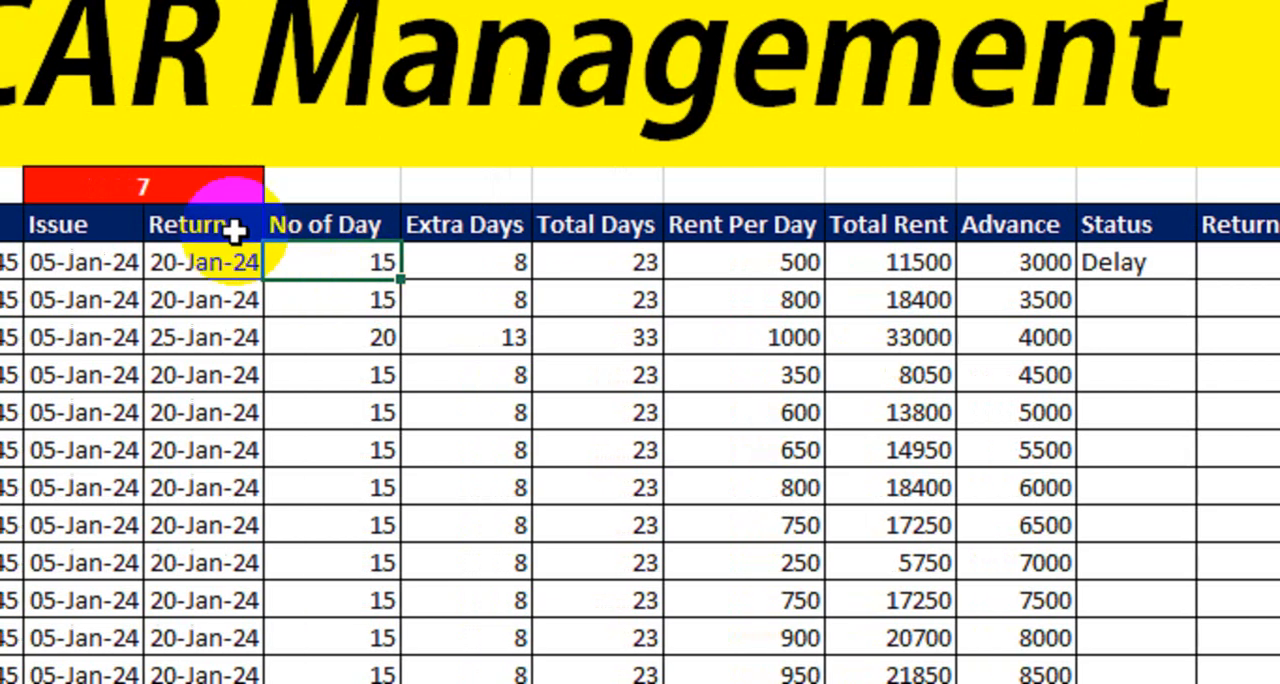
click(156, 193)
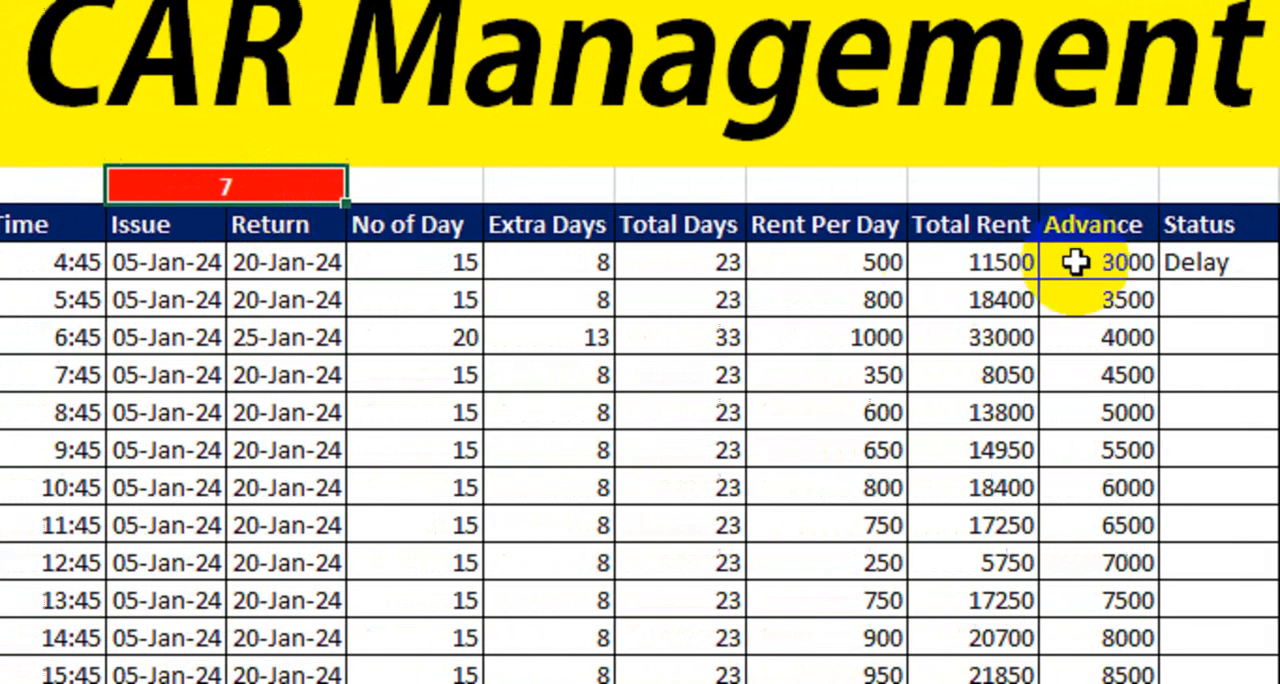
click(1231, 262)
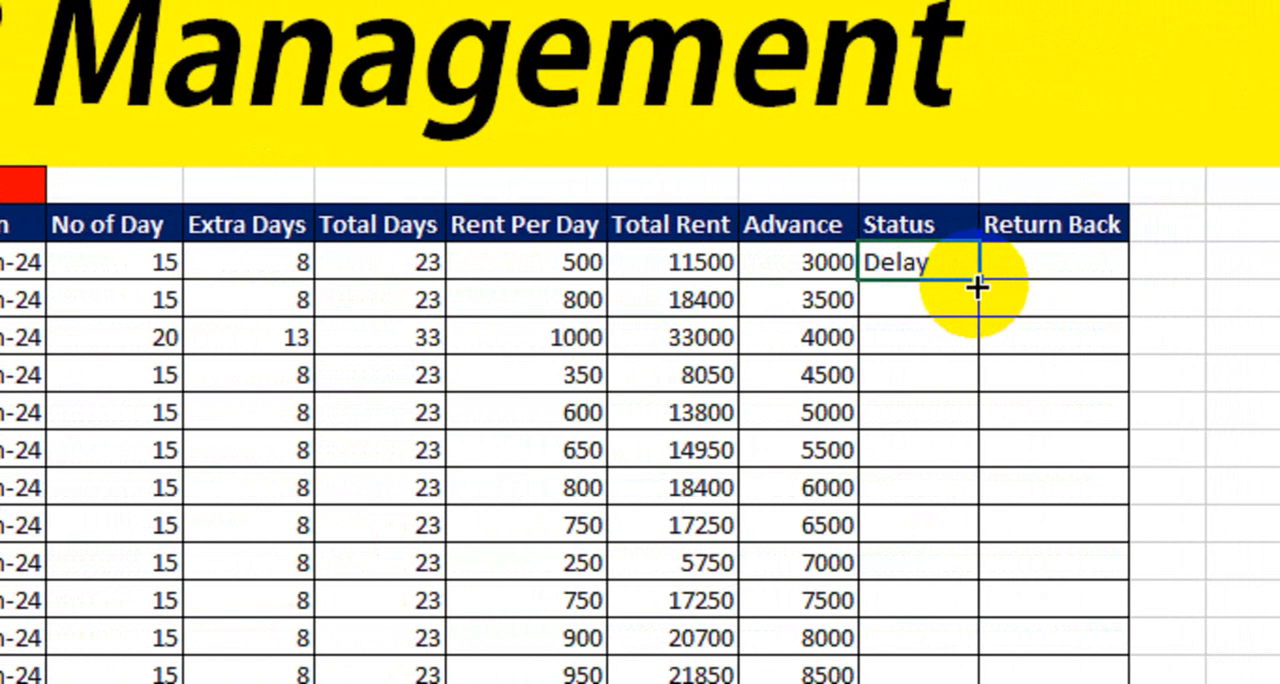
drag(975, 285, 942, 683)
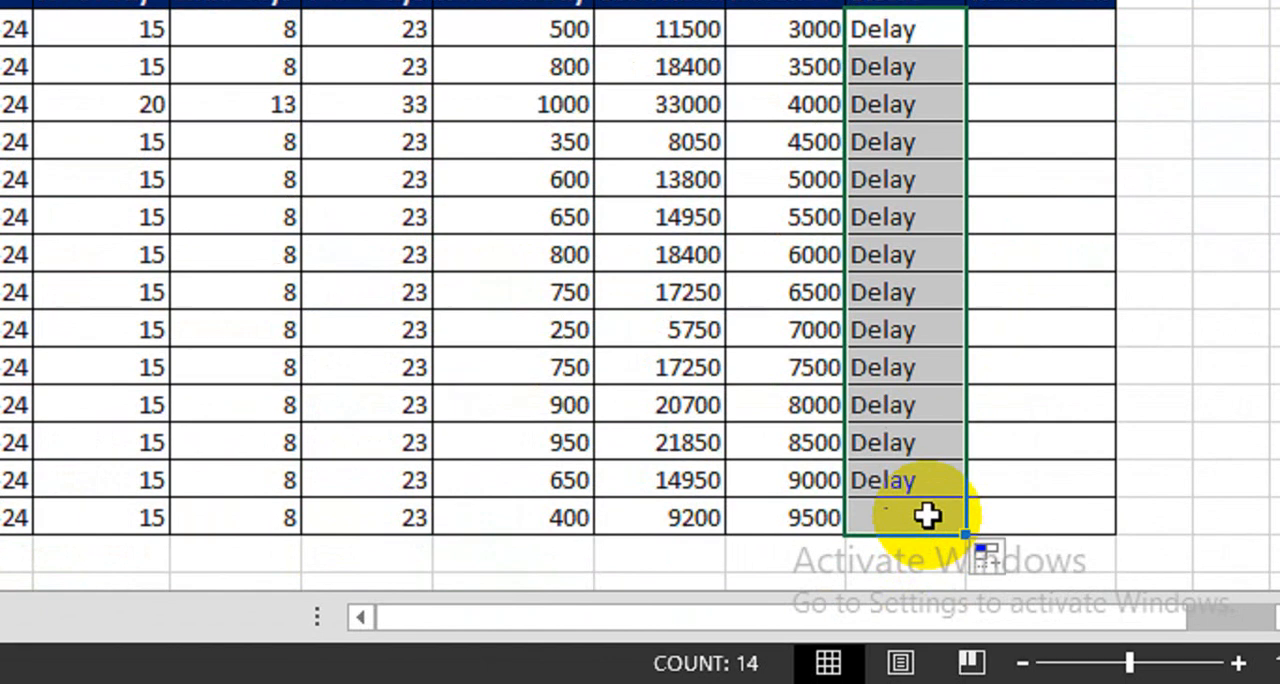
drag(928, 515, 928, 515)
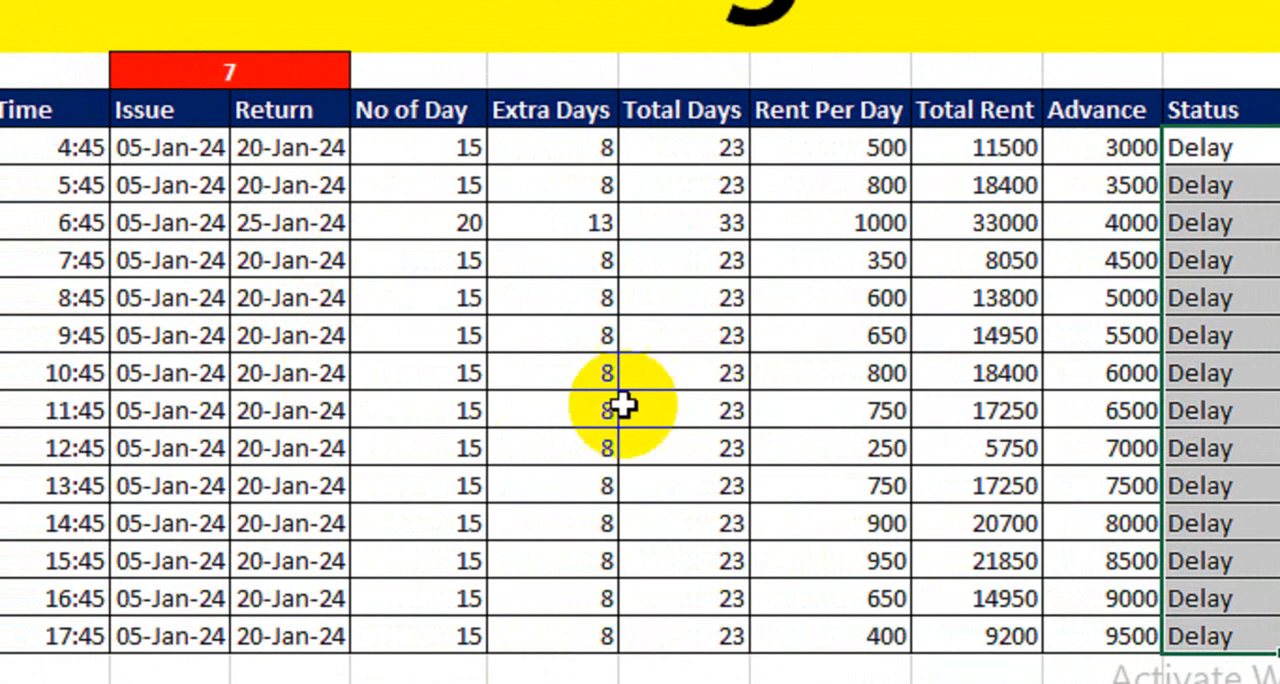
- Change the return date in J17 to 09-Jan-24 and check that row's Status cell
click(268, 450)
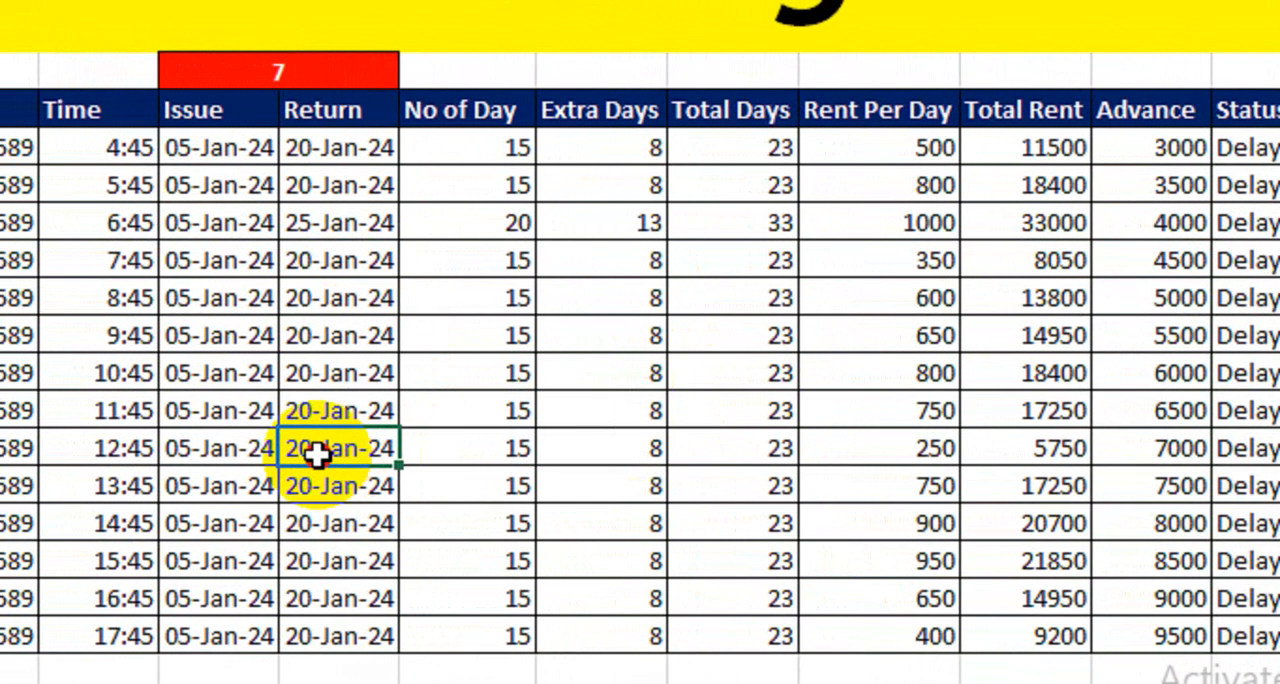
double_click(316, 453)
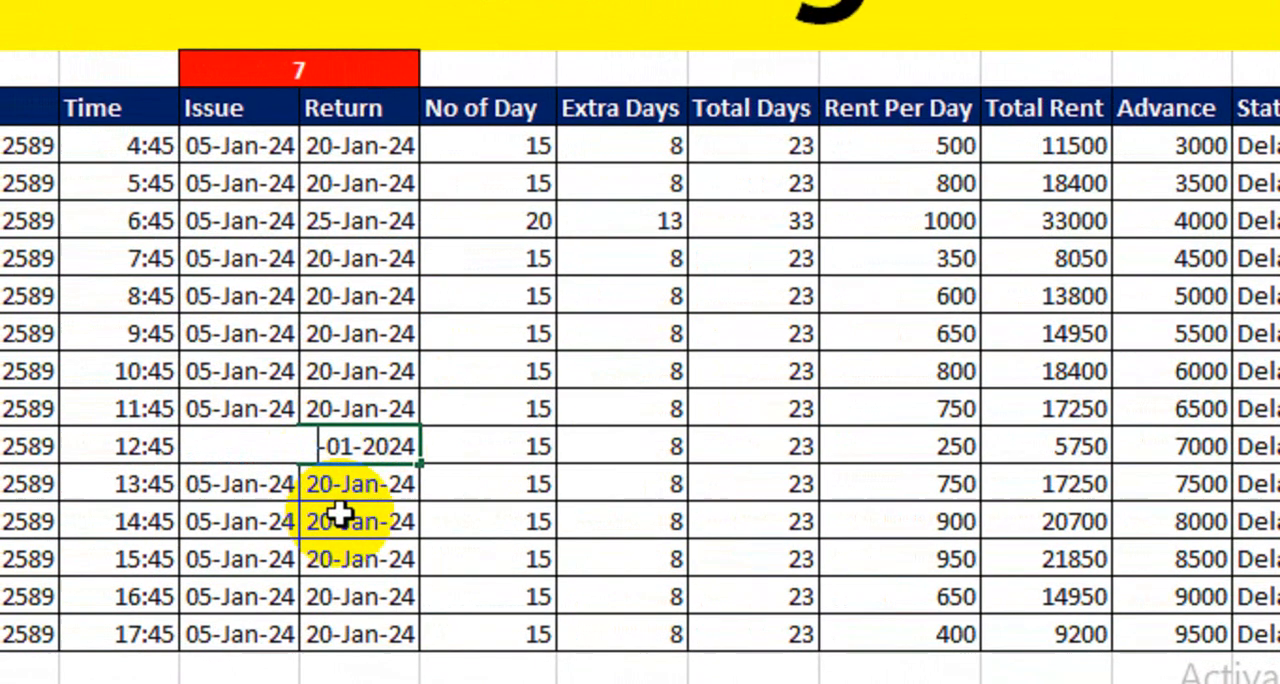
text(09)
key(Return)
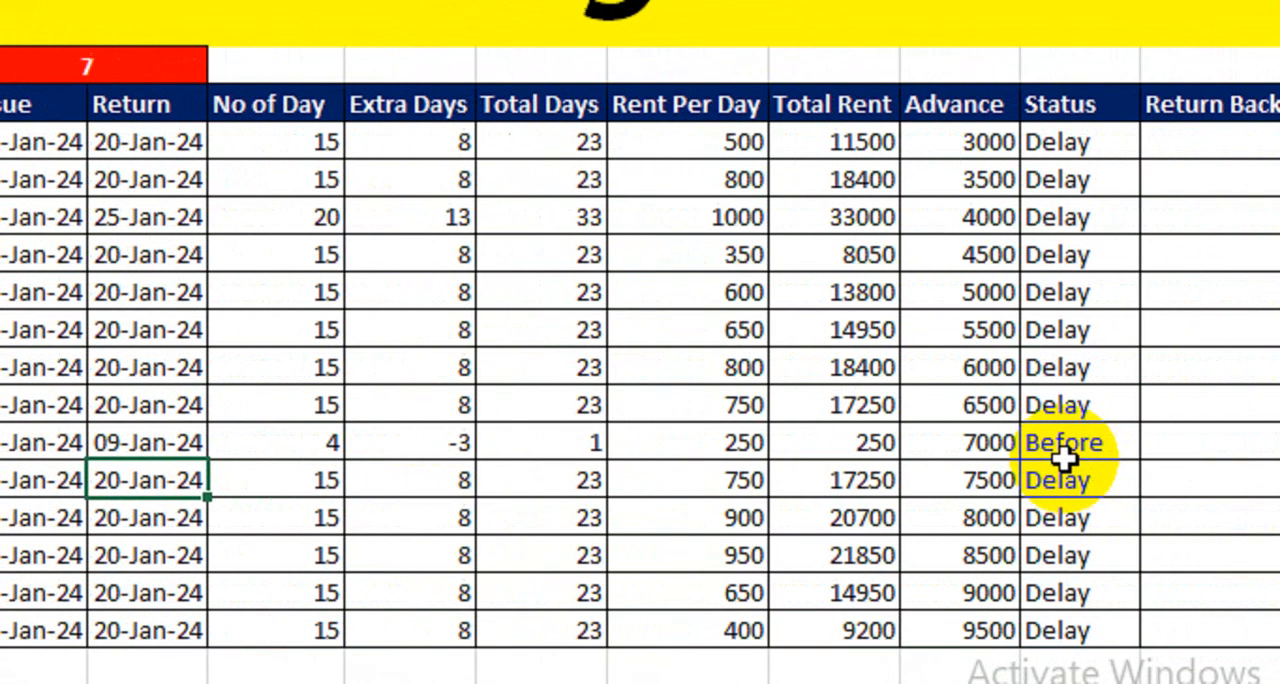
click(1063, 455)
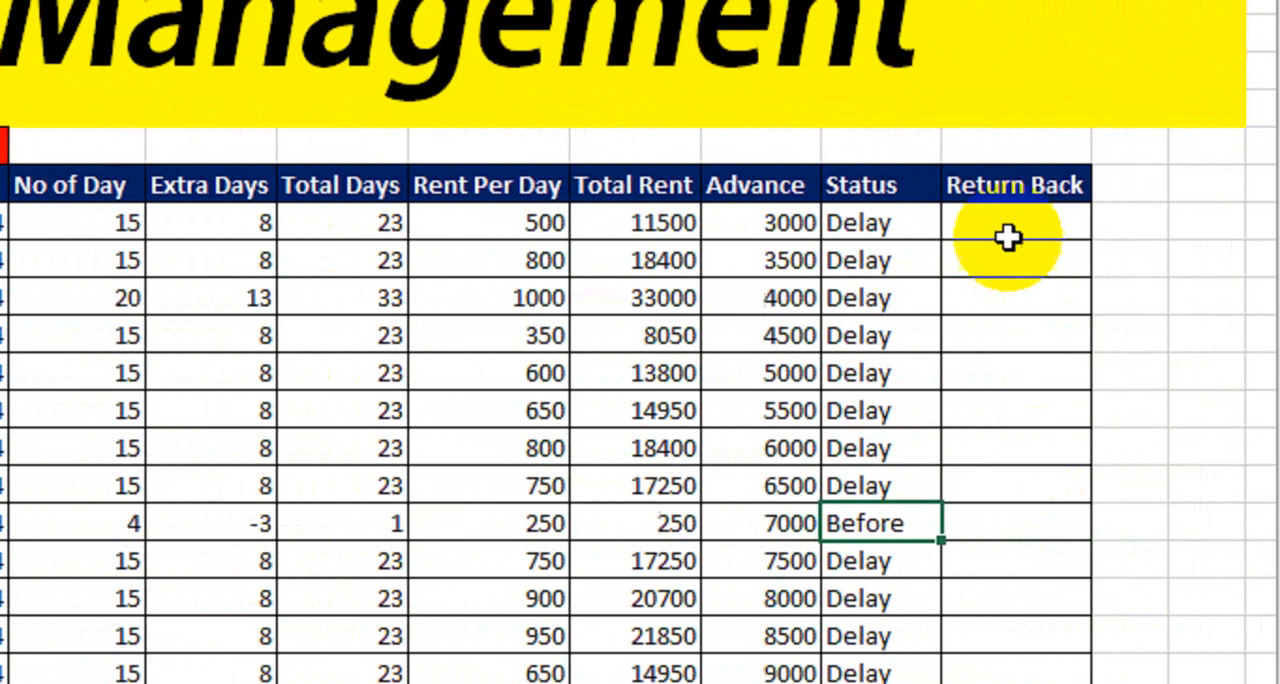
- Calculate Return Back in R9 with the formula =O9-P9 and fill it down to R22
click(1008, 233)
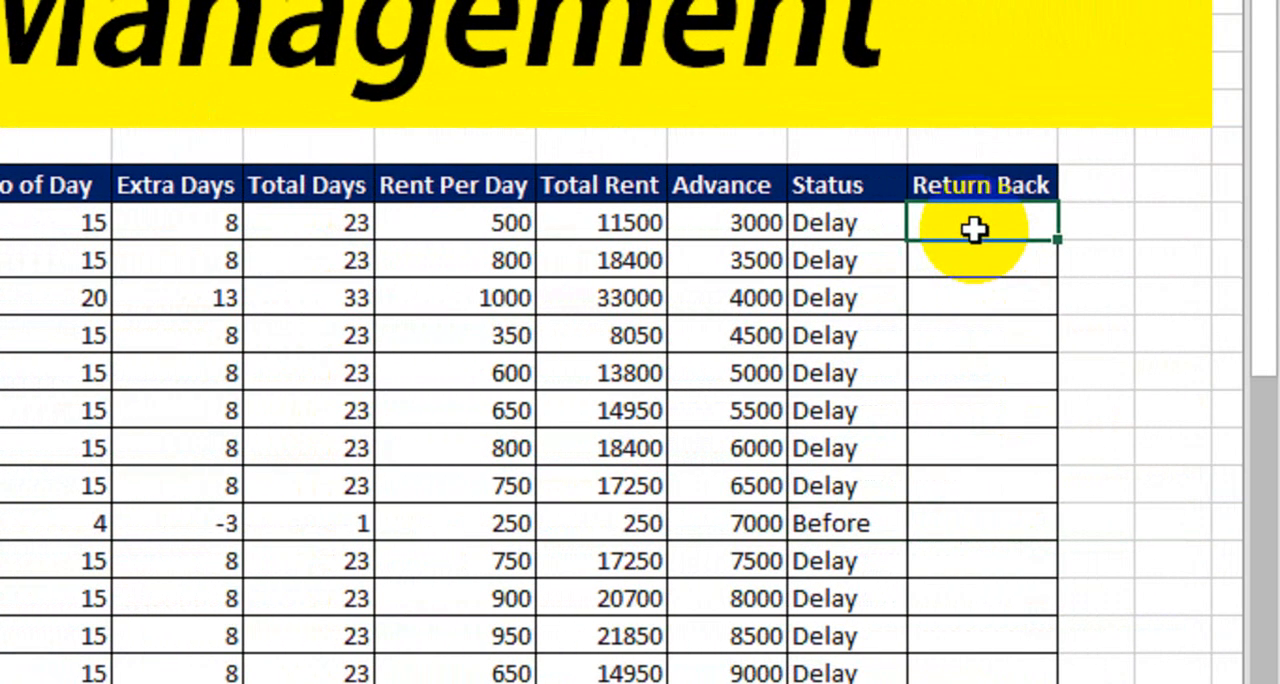
text(=)
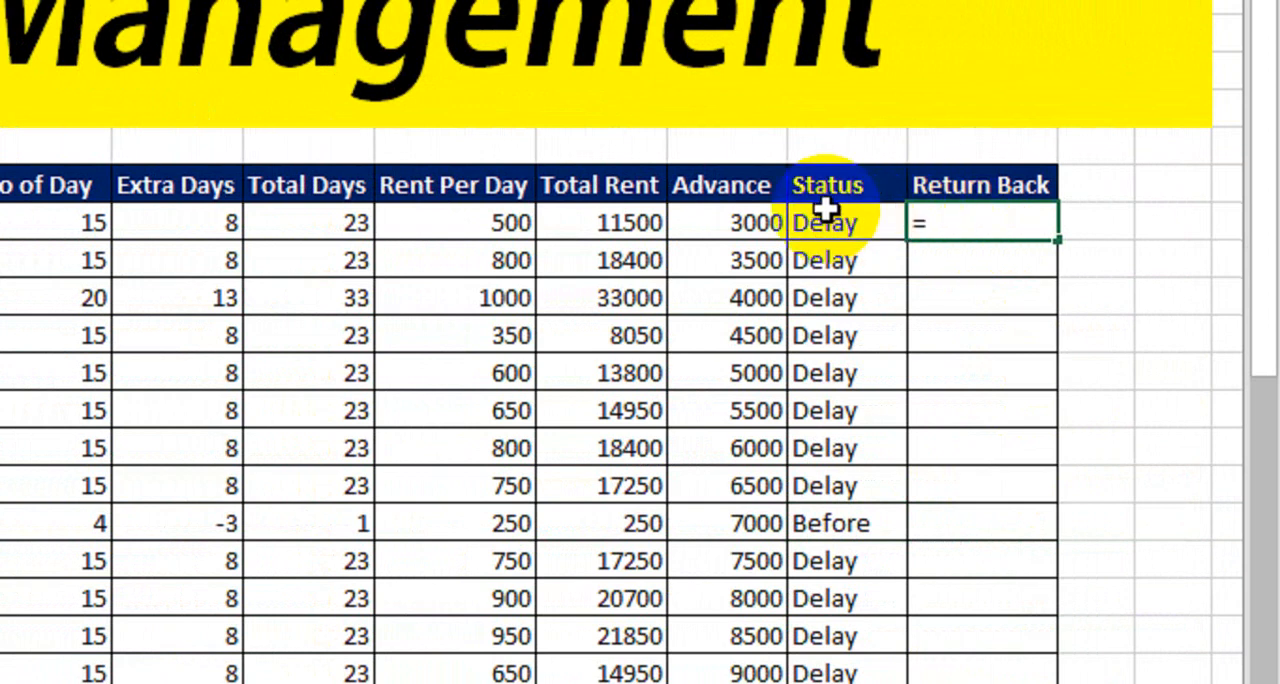
click(615, 222)
text(-)
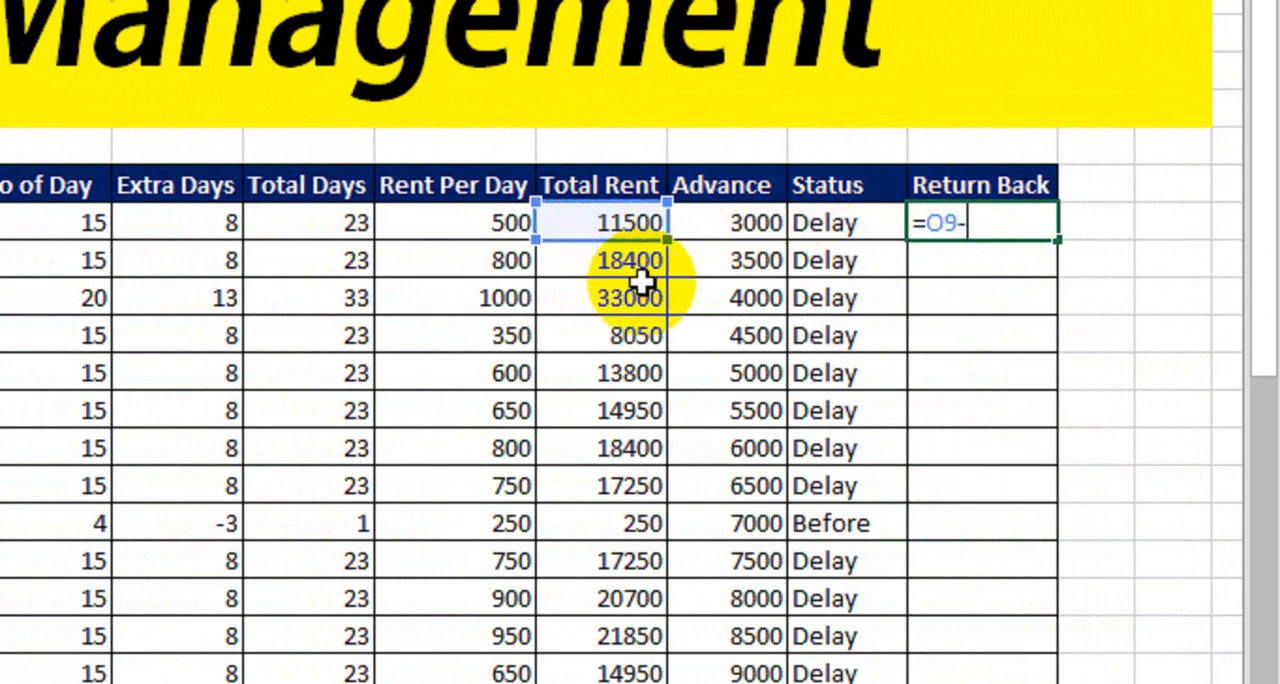
click(716, 224)
key(Return)
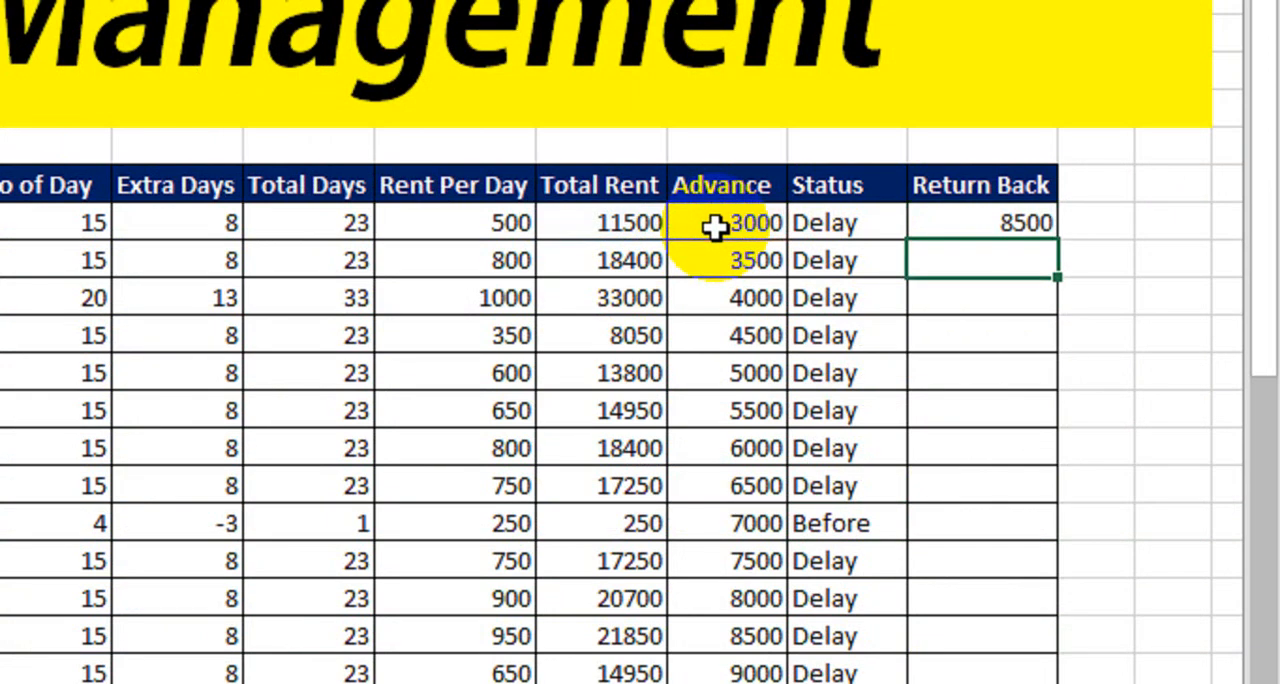
click(932, 222)
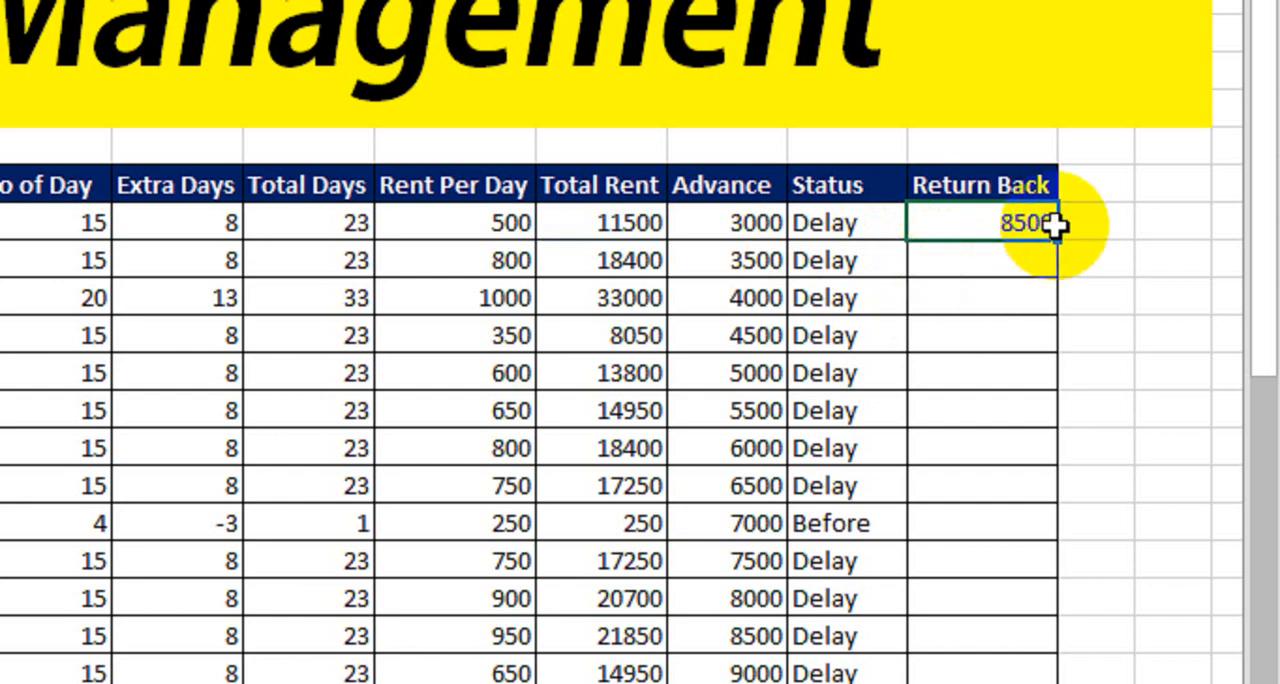
drag(1058, 240, 997, 683)
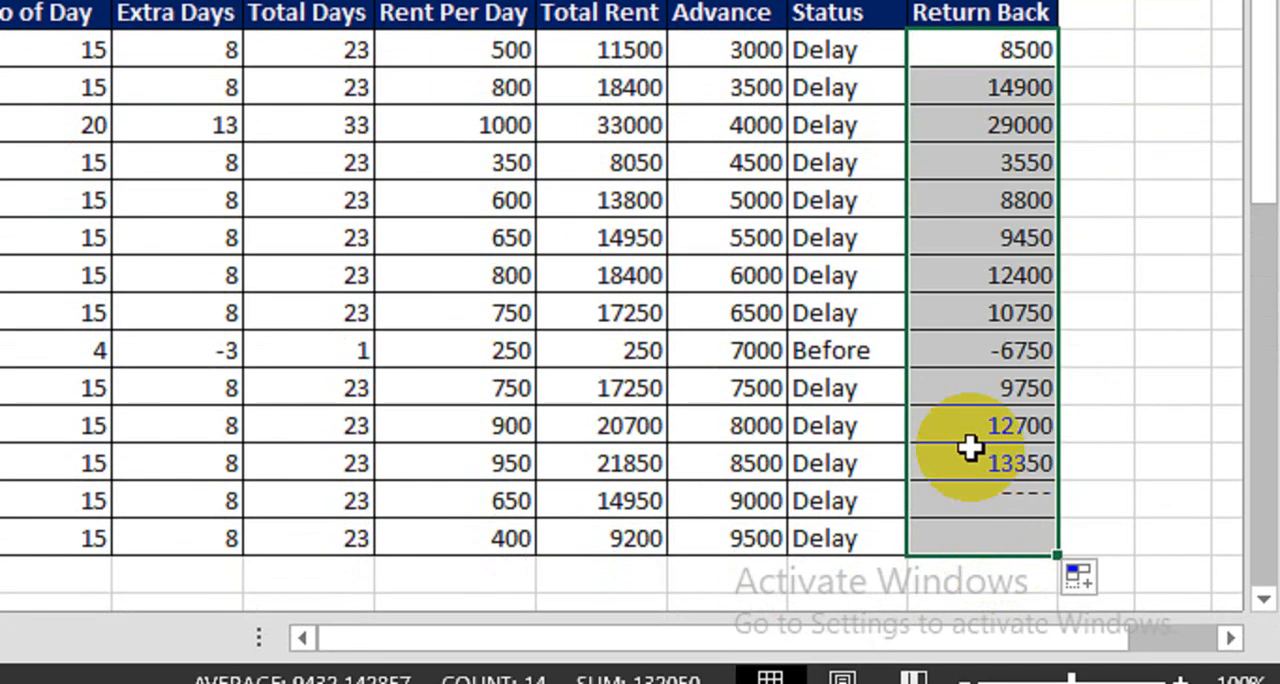